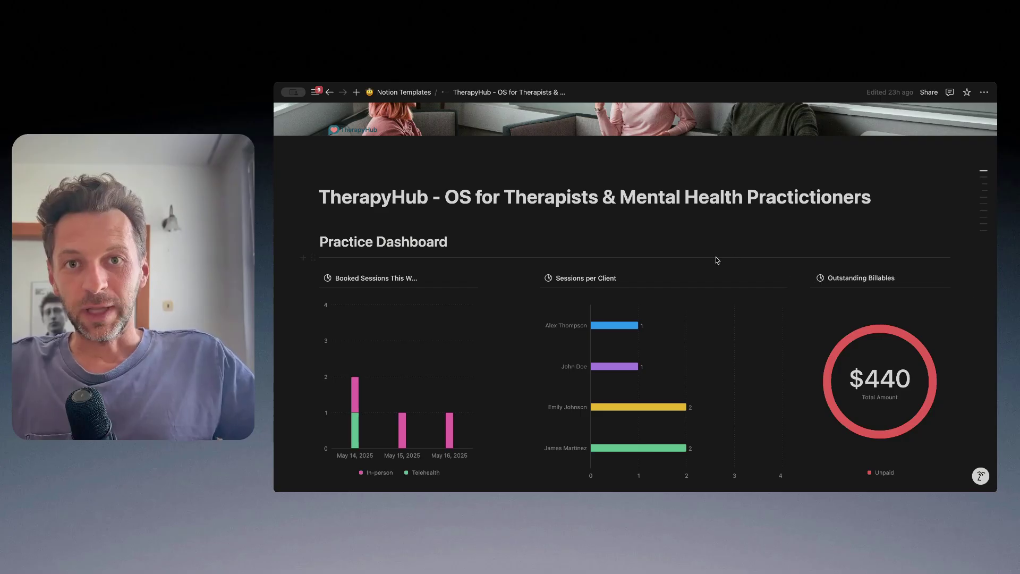
Step: Browse the TherapyHub dashboard down to the Active Clients gallery
scroll(715, 256, "down", 2)
scroll(715, 256, "down", 2)
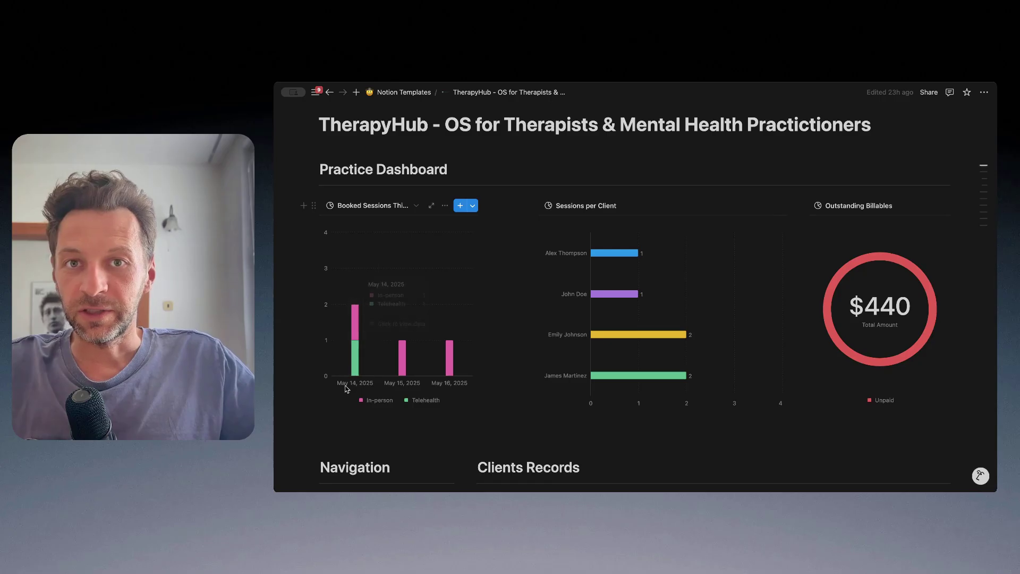
mouse_move(352, 349)
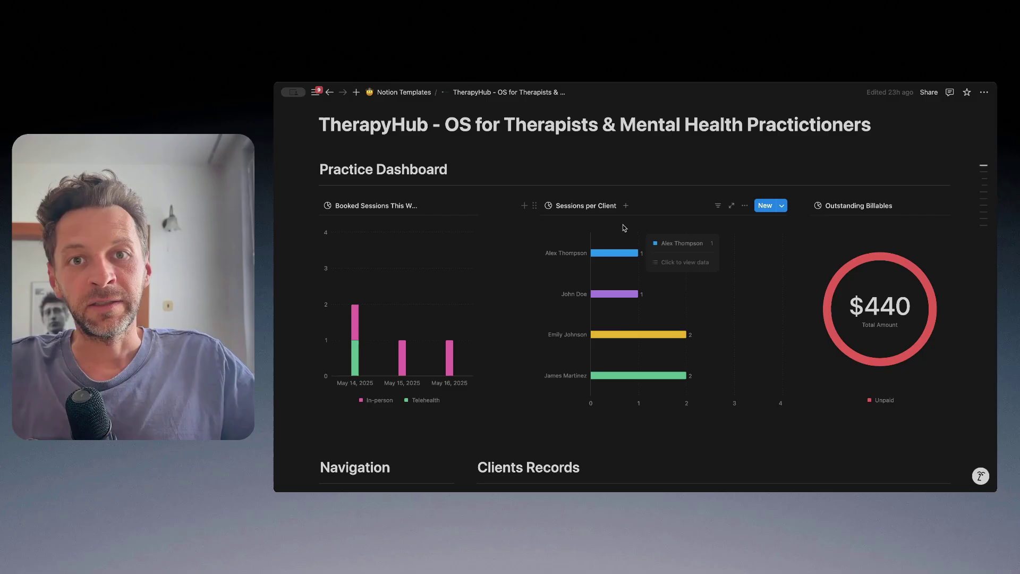
mouse_move(624, 383)
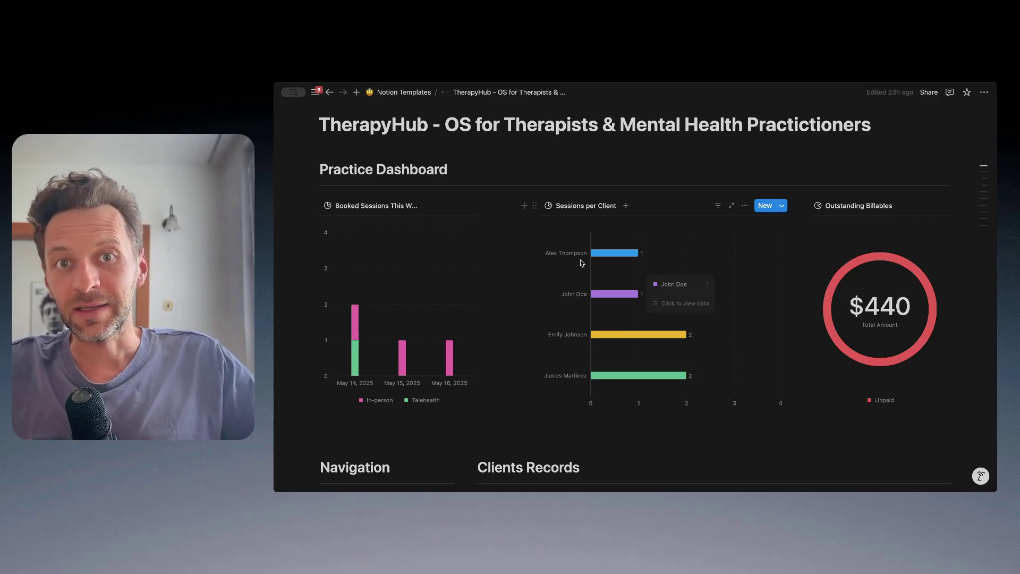
mouse_move(602, 336)
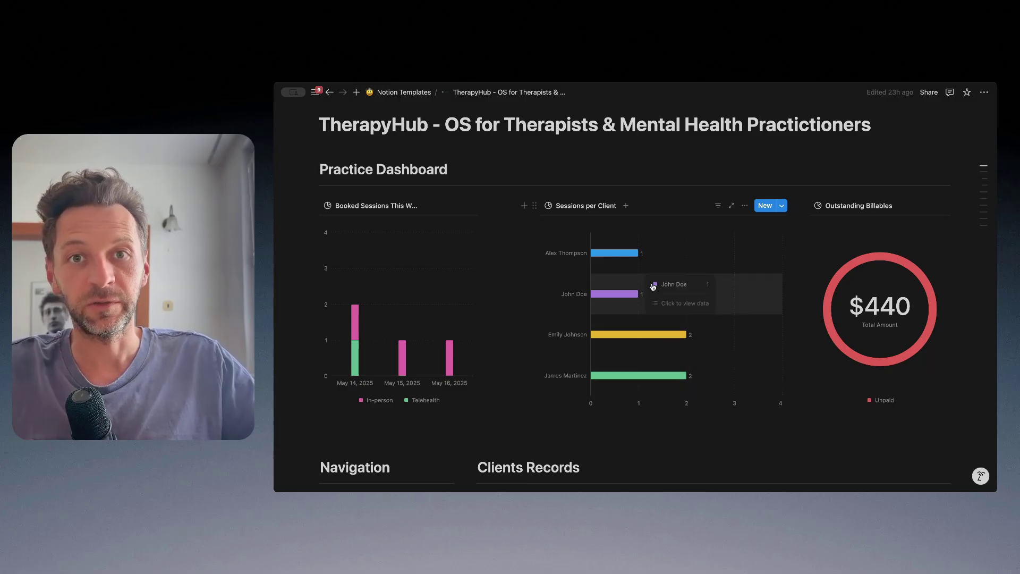
scroll(653, 367, "down", 1)
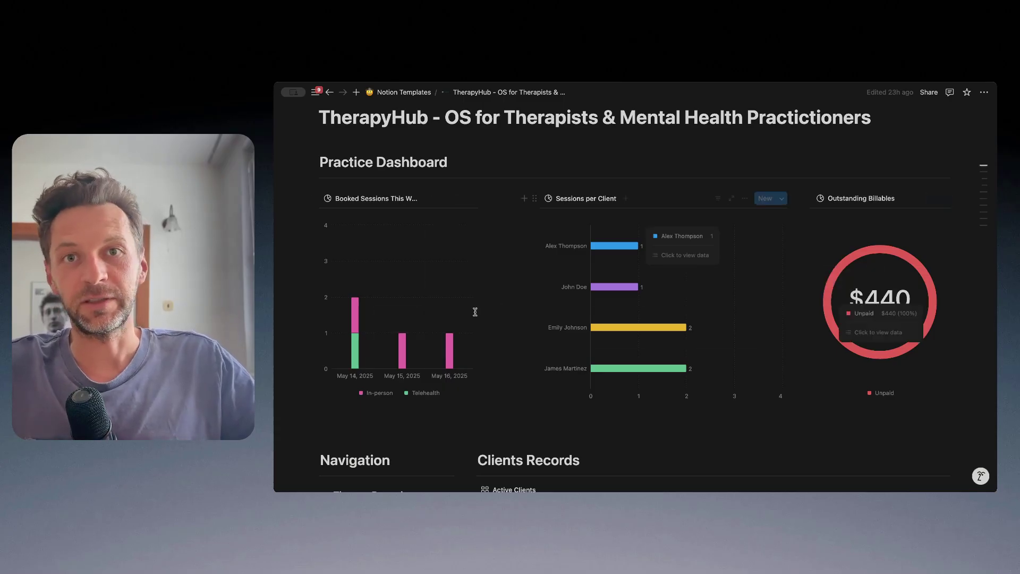
scroll(473, 309, "down", 3)
scroll(685, 332, "up", 2)
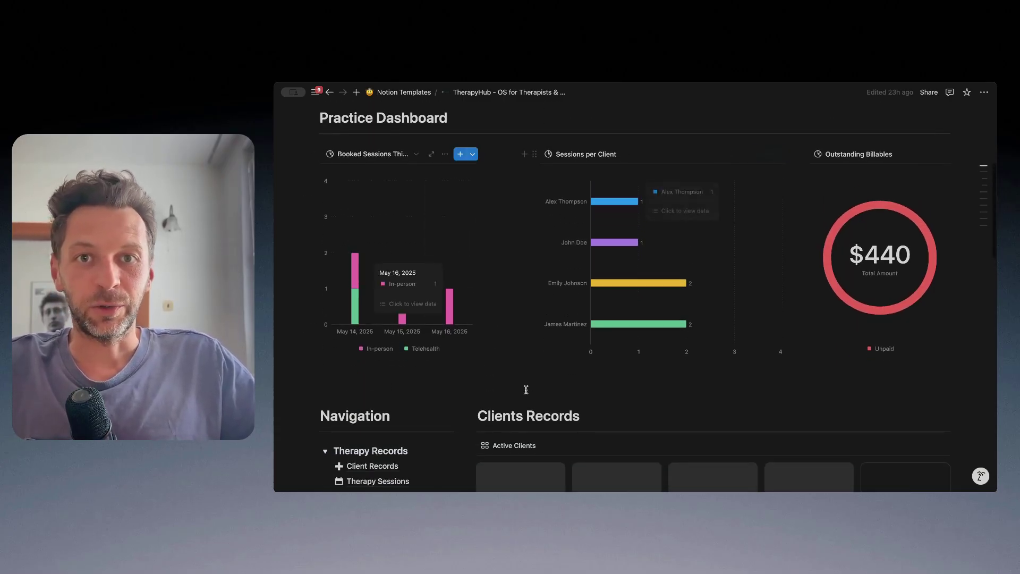
scroll(553, 398, "down", 3)
scroll(601, 354, "down", 1)
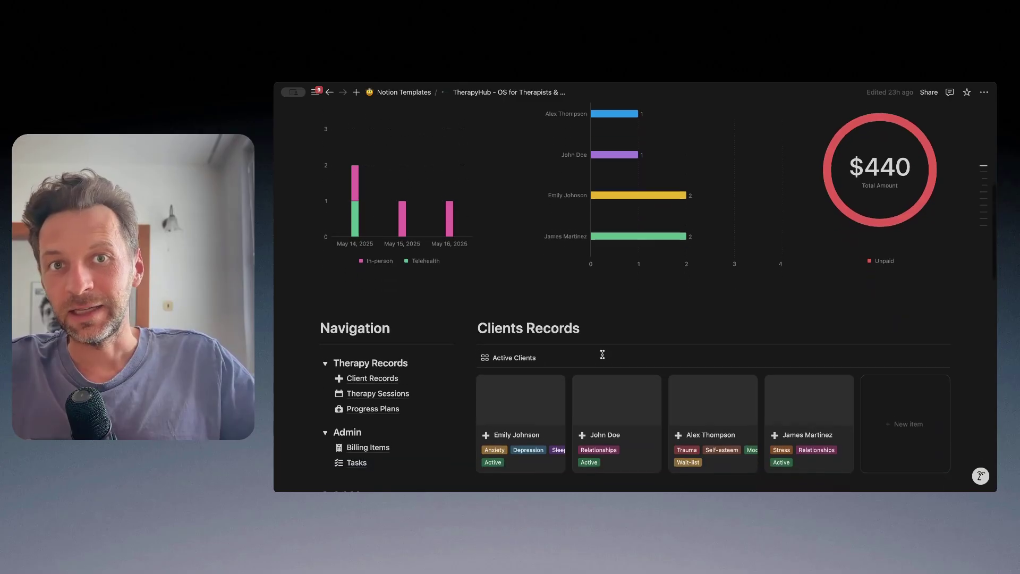
scroll(708, 348, "down", 6)
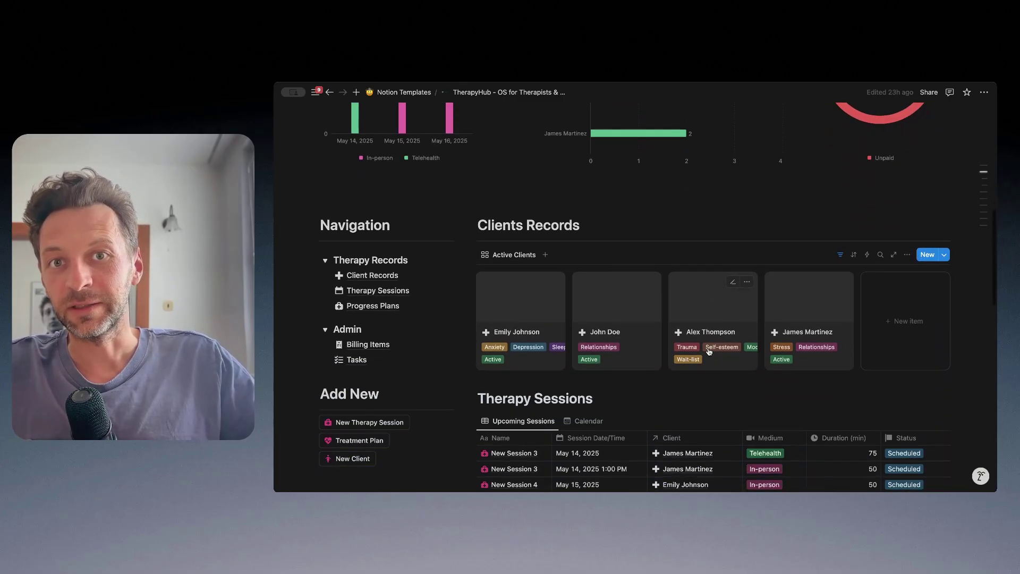
scroll(708, 351, "up", 1)
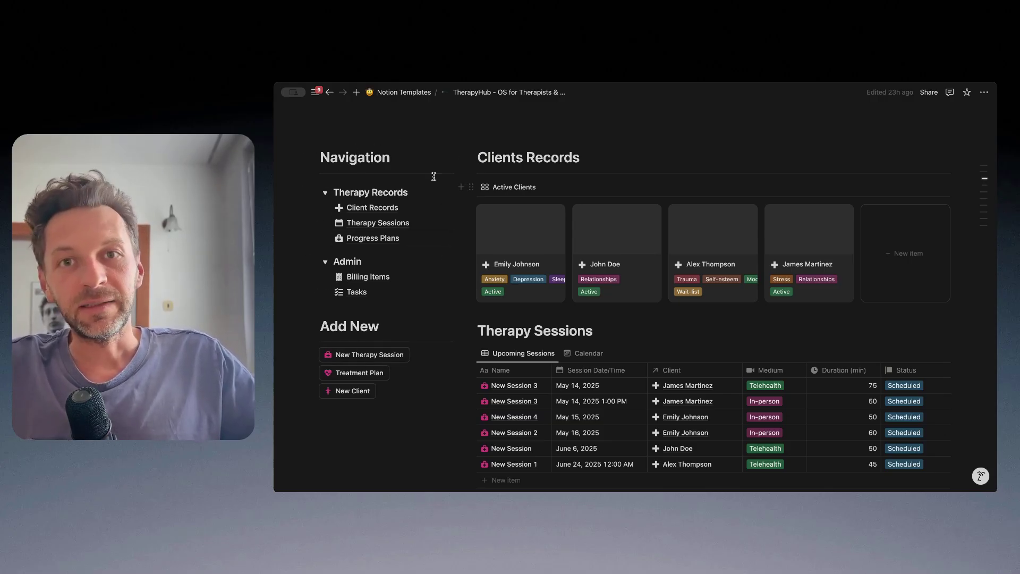
mouse_move(351, 211)
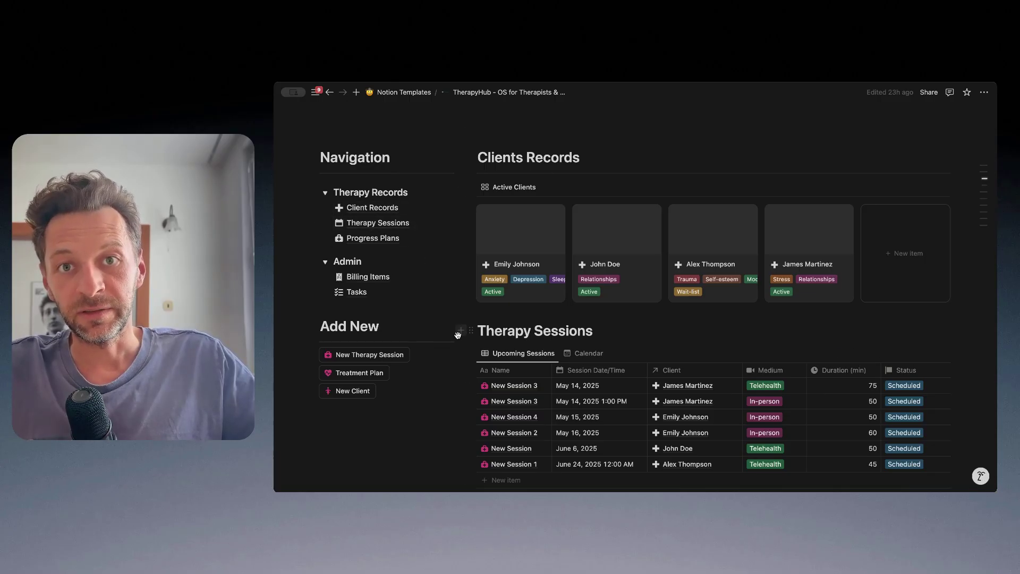
scroll(417, 237, "down", 2)
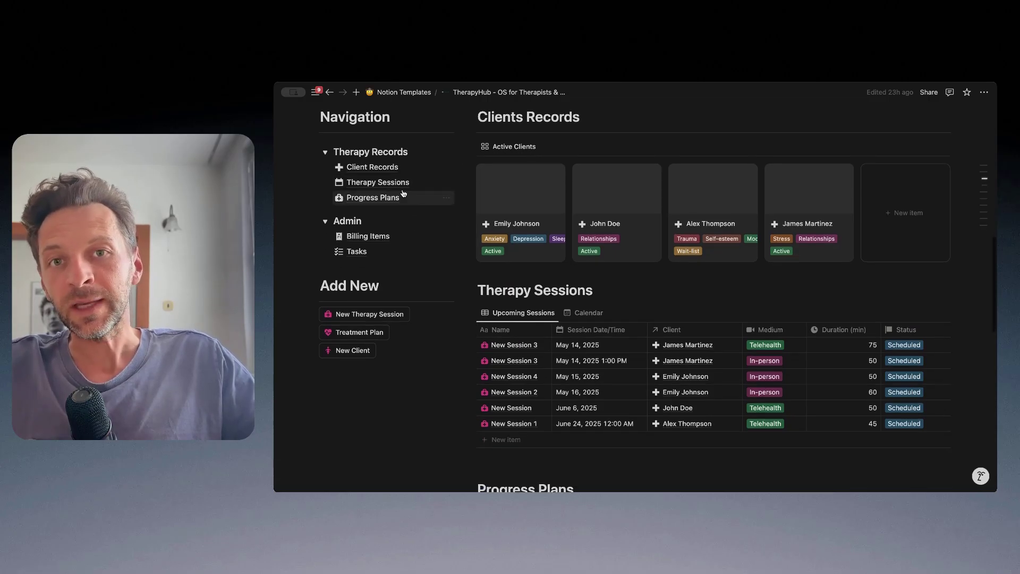
mouse_move(406, 200)
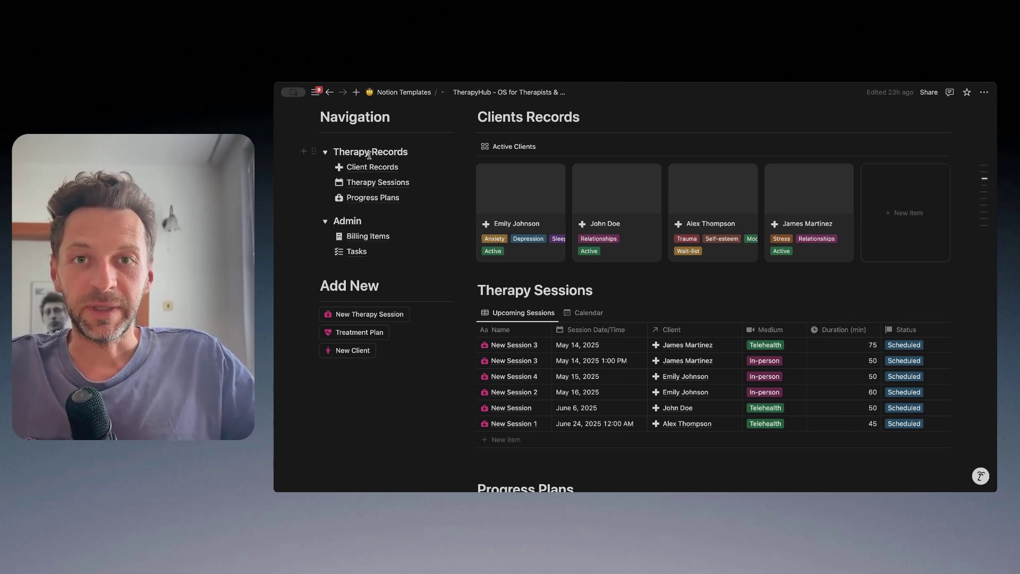
scroll(433, 252, "down", 1)
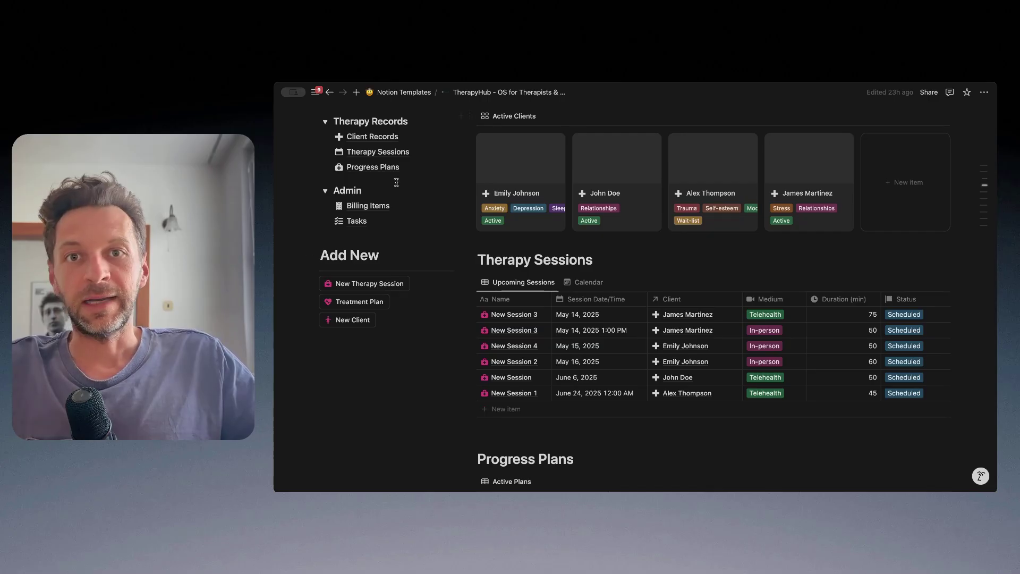
scroll(402, 215, "down", 1)
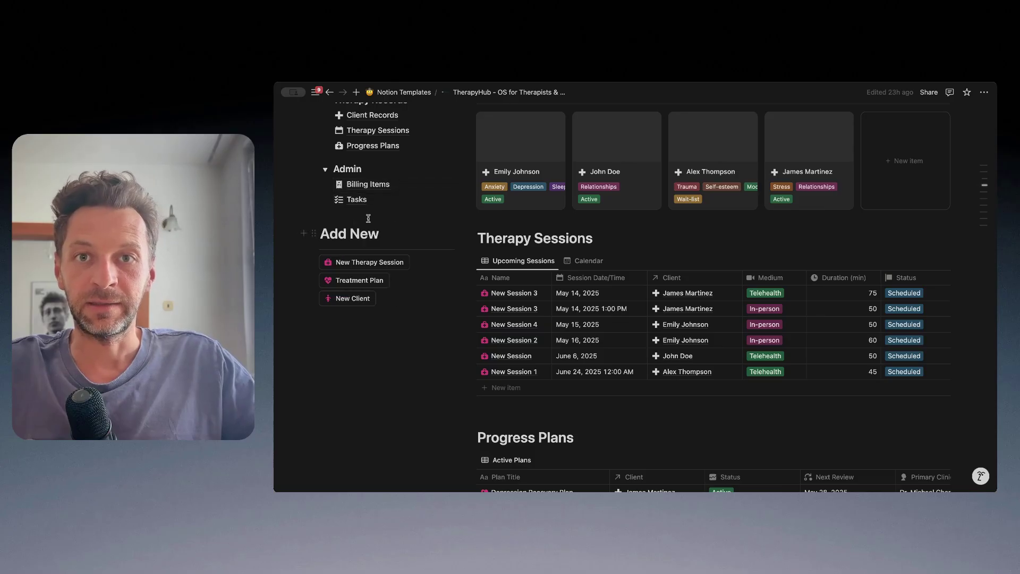
scroll(467, 375, "up", 2)
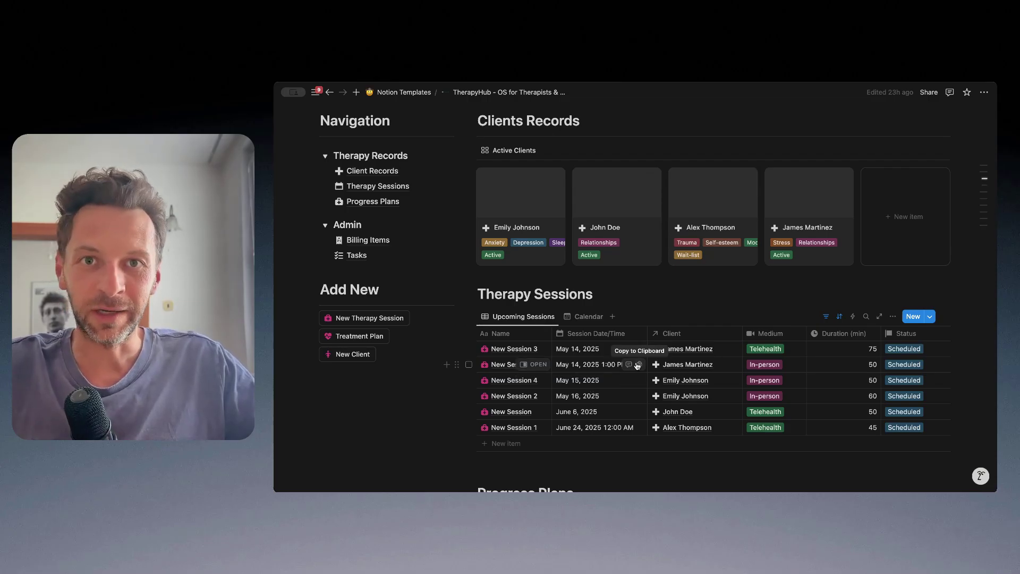
scroll(697, 301, "down", 1)
scroll(696, 302, "down", 2)
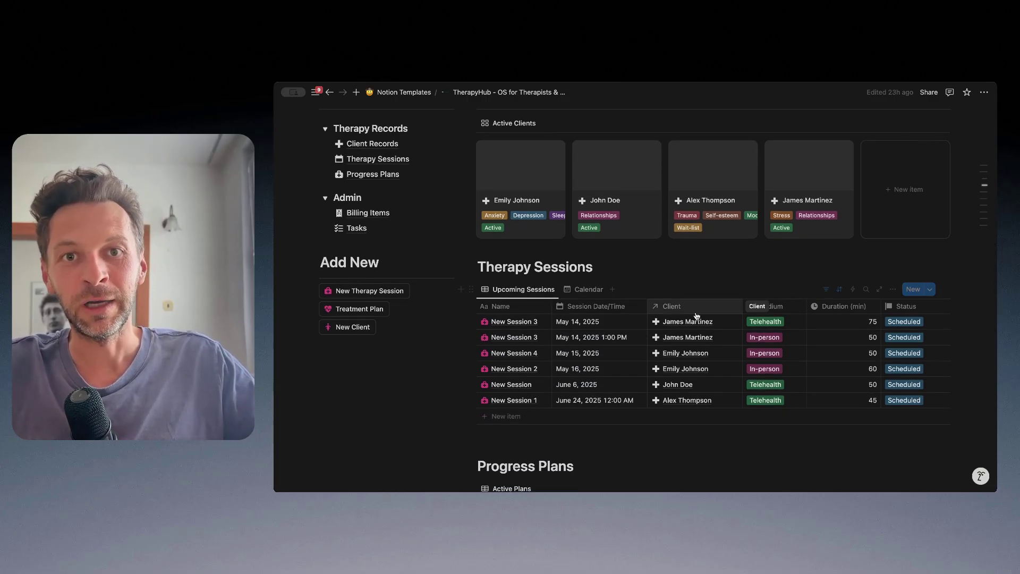
scroll(695, 312, "up", 3)
scroll(732, 312, "up", 2)
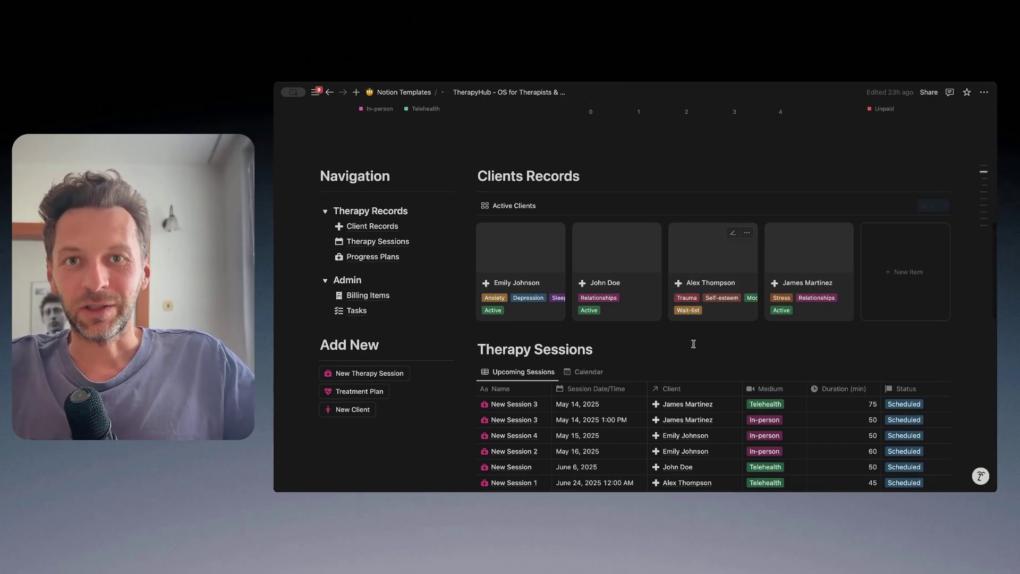
scroll(692, 345, "up", 1)
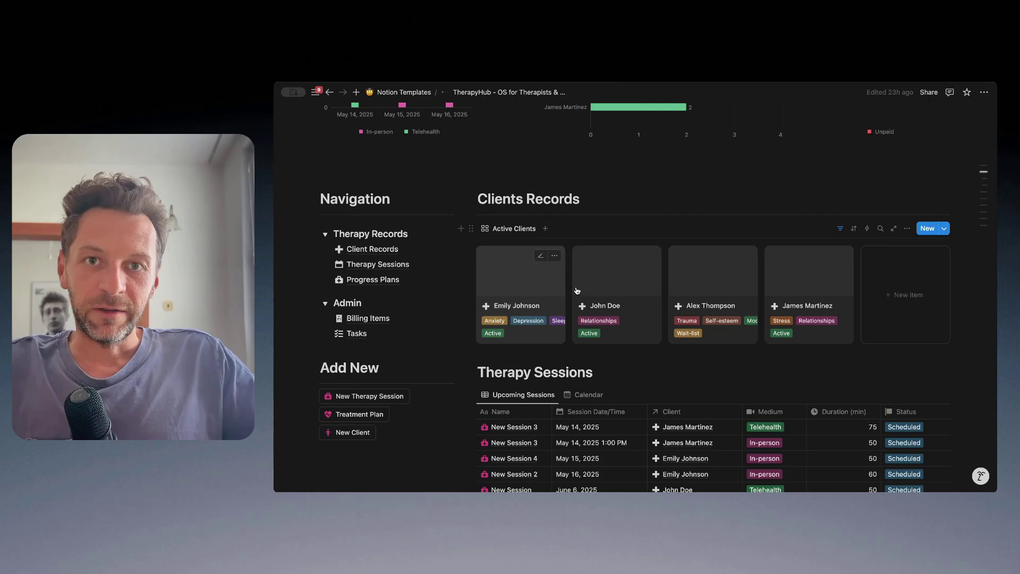
Step: Open the first active client's record and read its intake, presenting issues, insurance and linked sessions
left_click(519, 281)
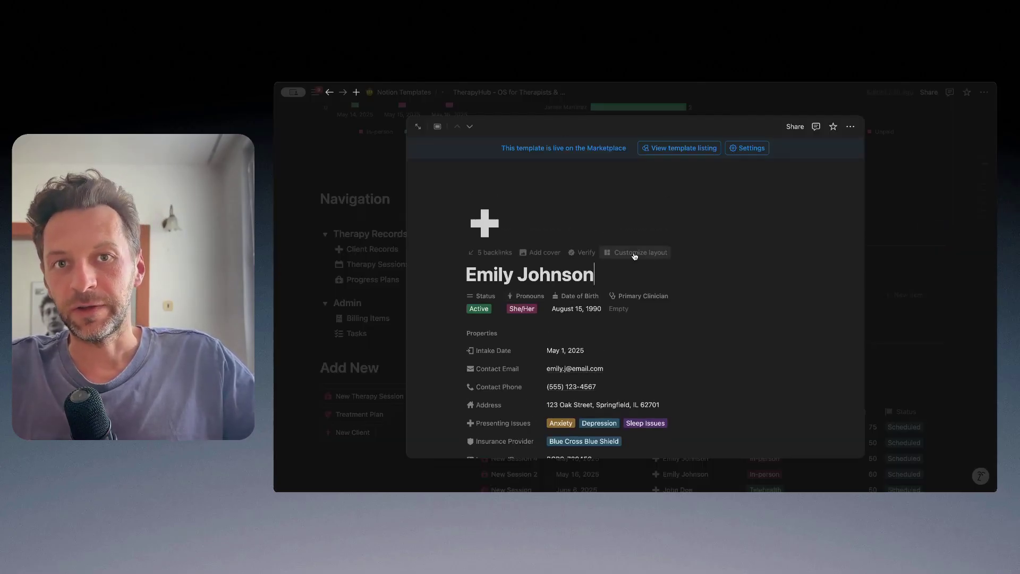
scroll(653, 276, "down", 1)
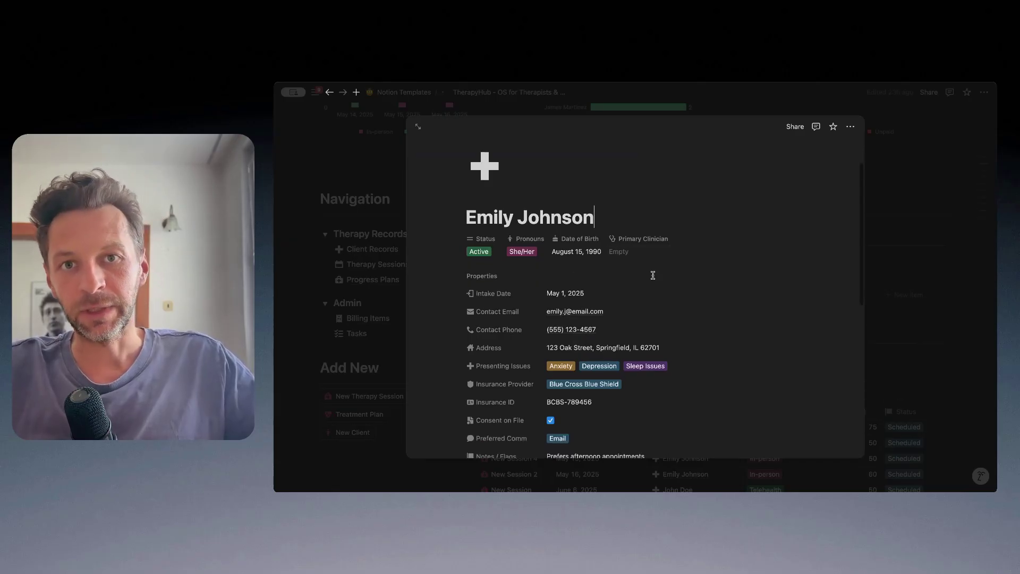
scroll(653, 275, "down", 1)
scroll(722, 287, "down", 2)
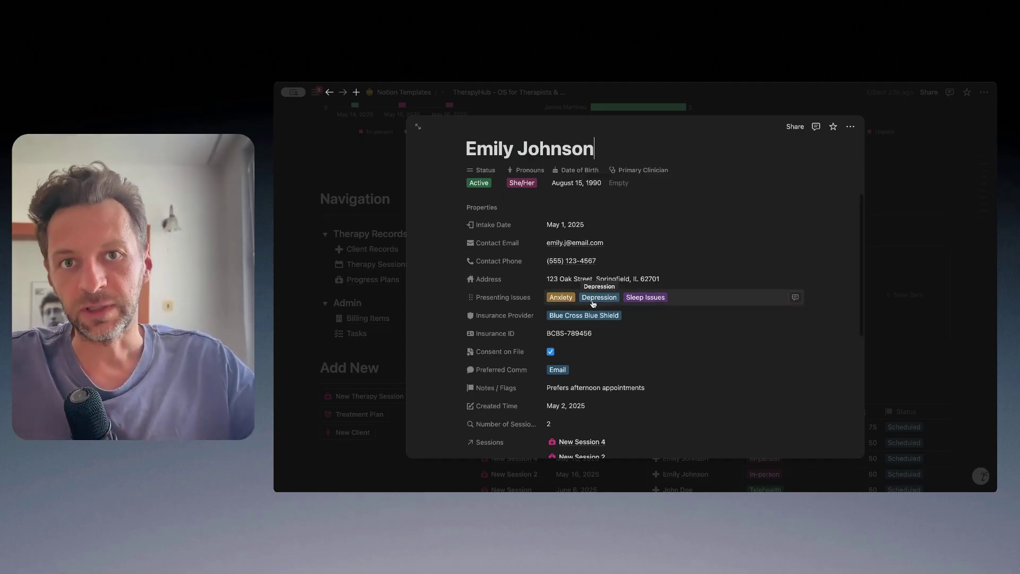
scroll(585, 301, "down", 2)
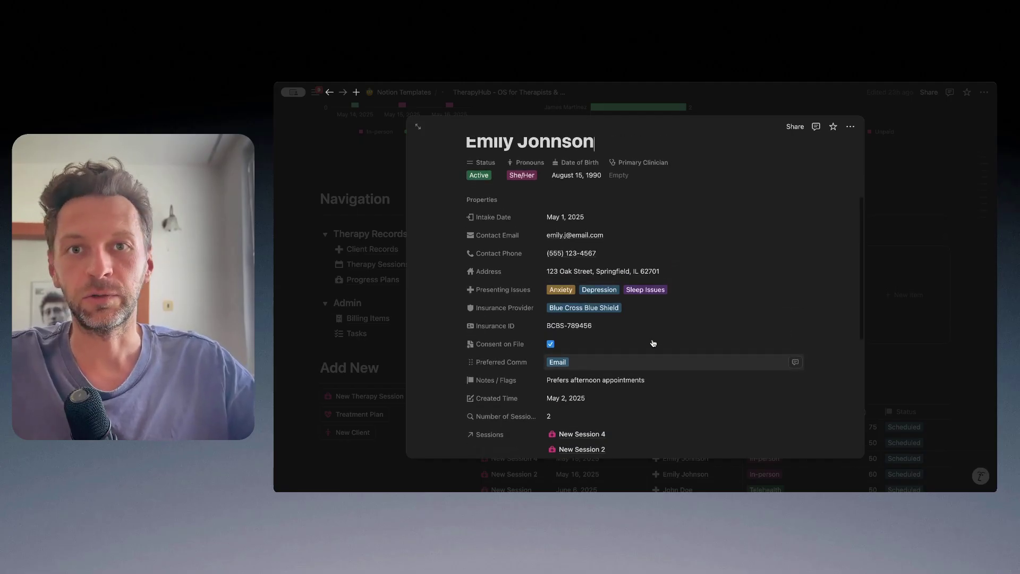
scroll(691, 308, "down", 1)
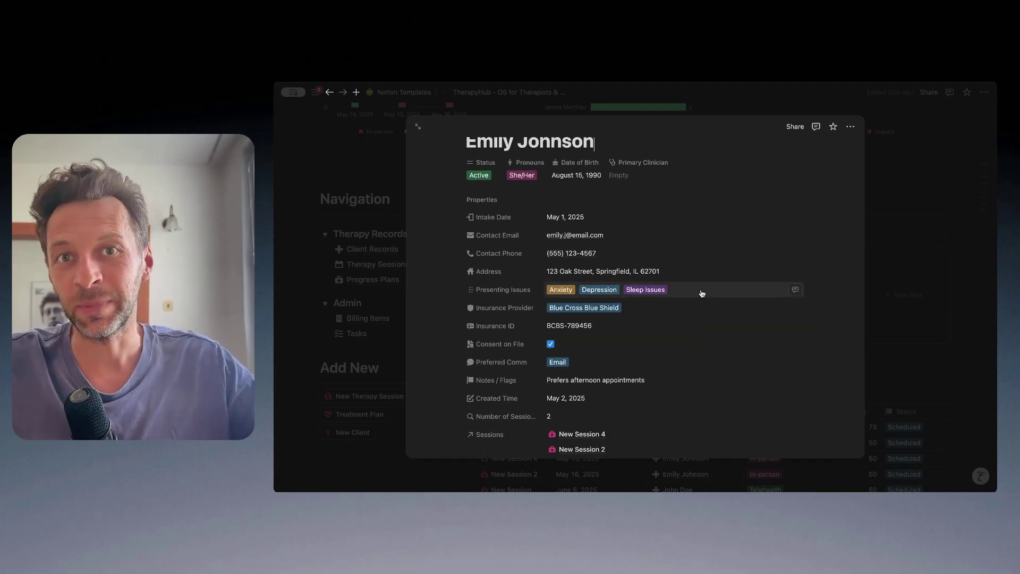
scroll(628, 252, "down", 2)
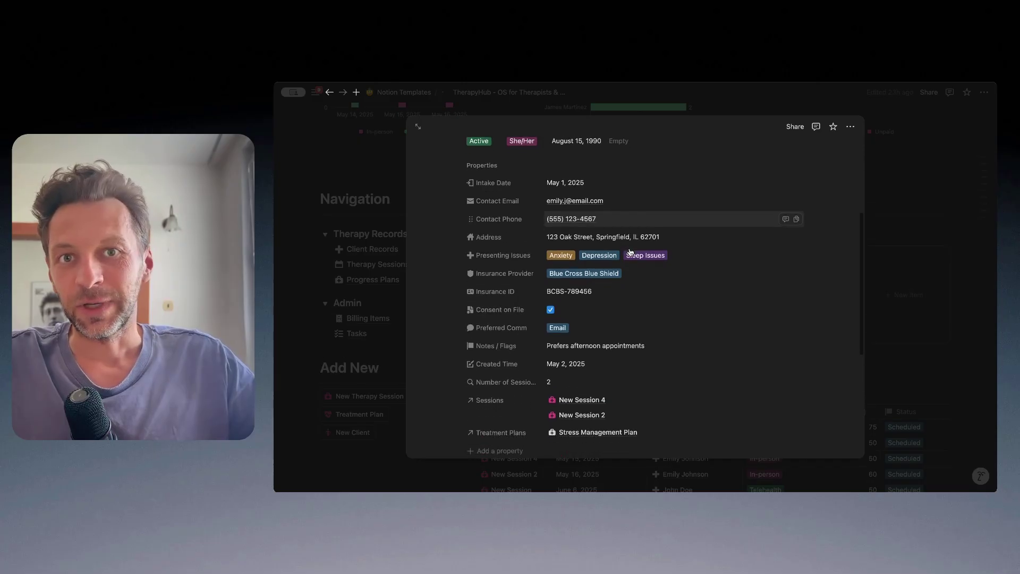
scroll(669, 353, "up", 2)
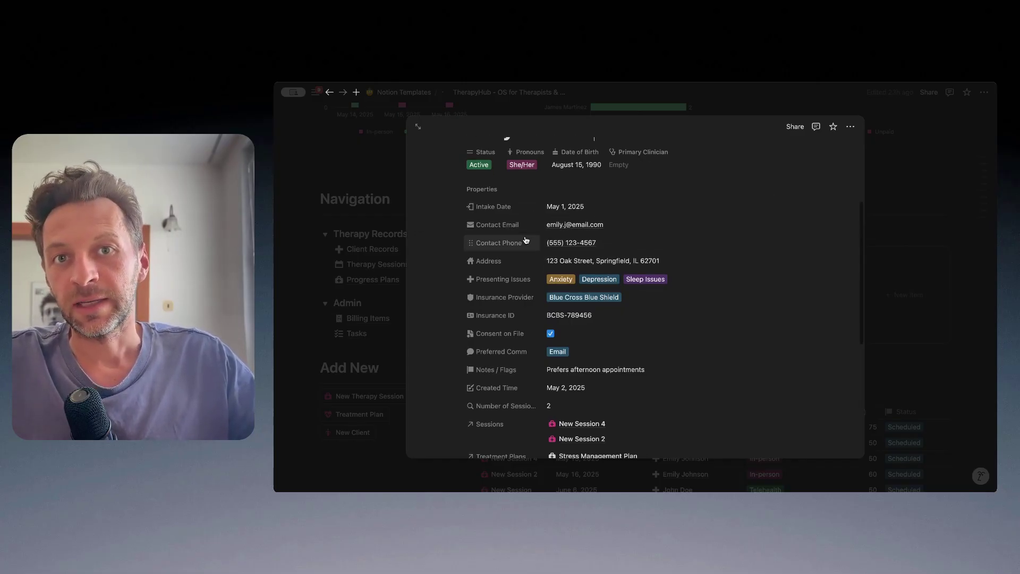
scroll(506, 249, "up", 1)
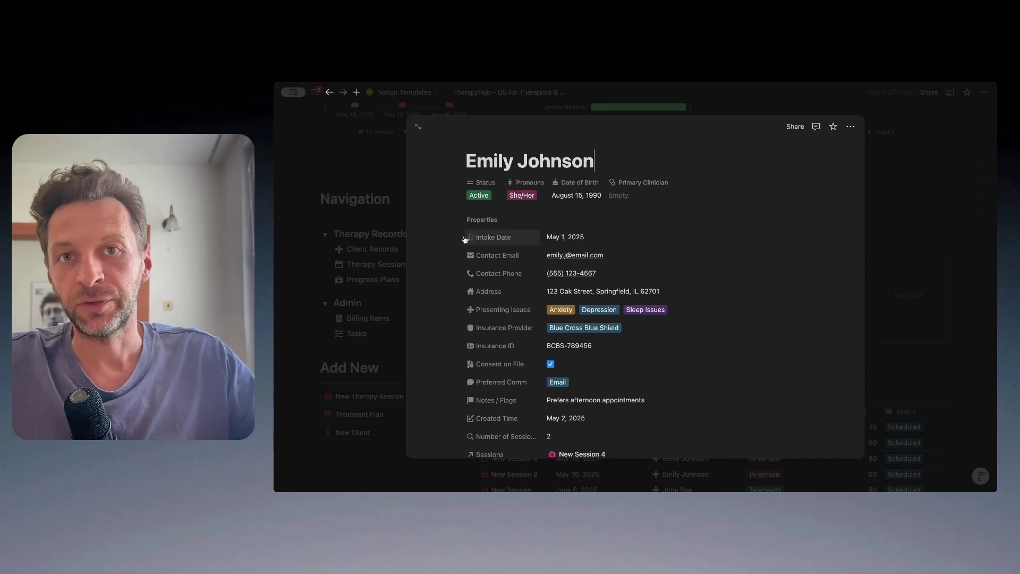
Step: Check the client's Status and Primary Clinician options, leaving Active and an empty clinician unchanged
left_click(480, 195)
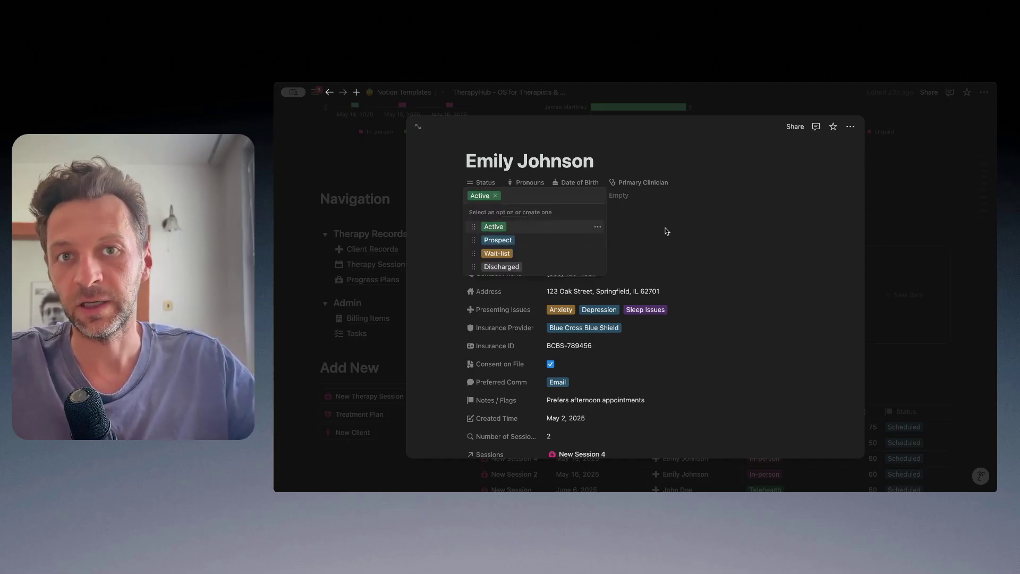
left_click(704, 215)
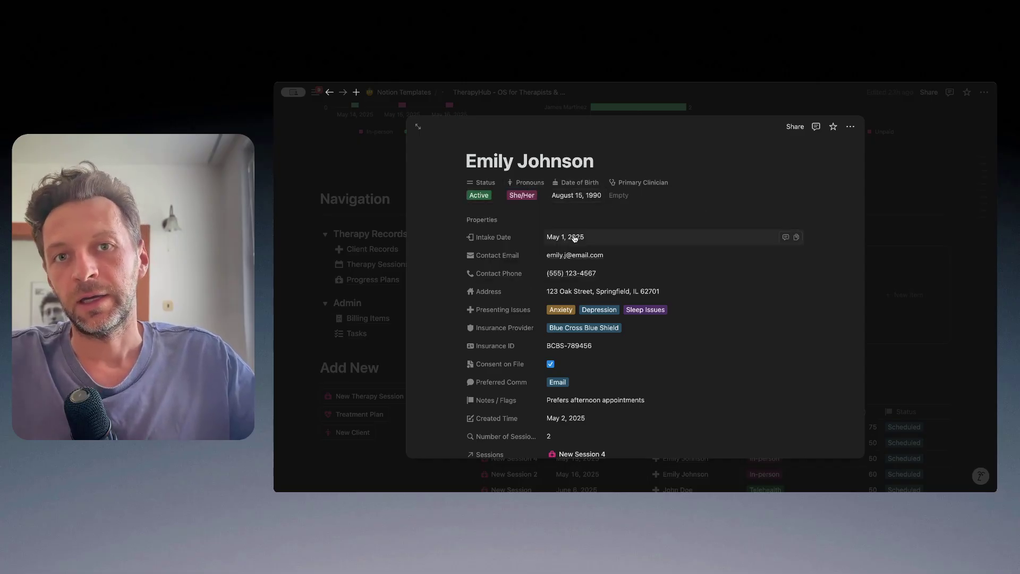
left_click(642, 199)
left_click(680, 169)
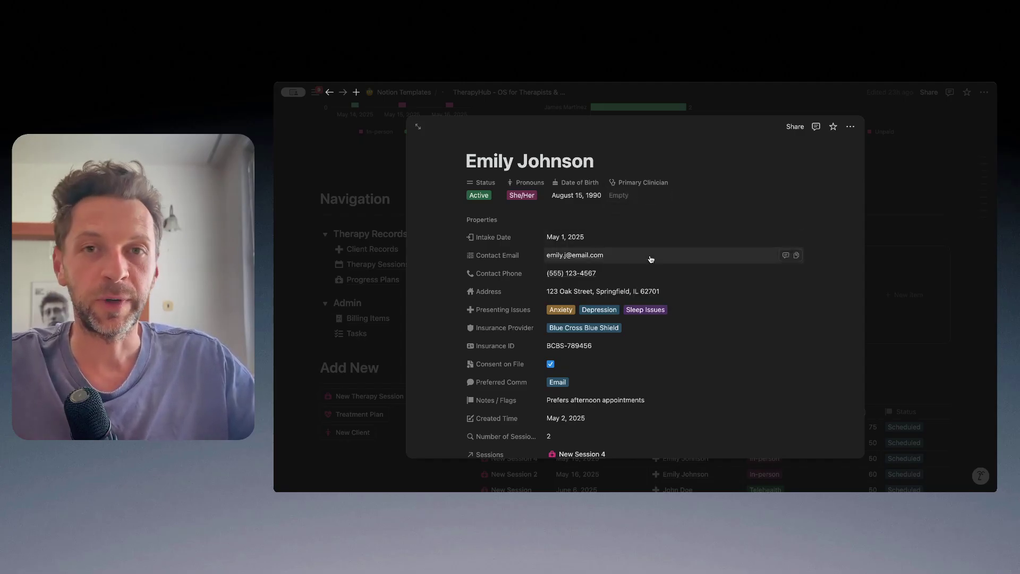
Step: Review the client's properties down to the Therapy Sessions table with May 15 and 16 sessions
scroll(560, 243, "down", 3)
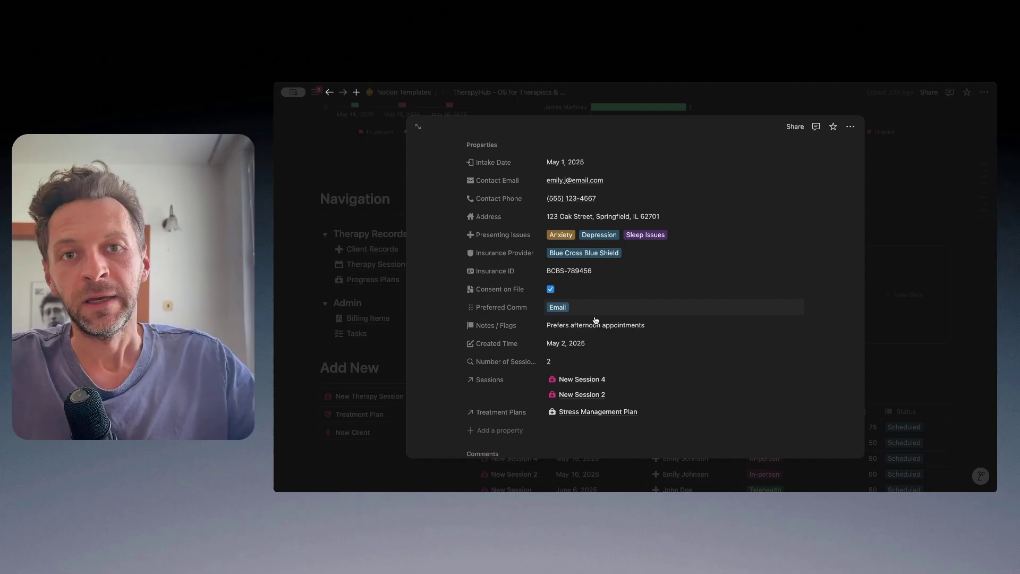
scroll(678, 280, "up", 1)
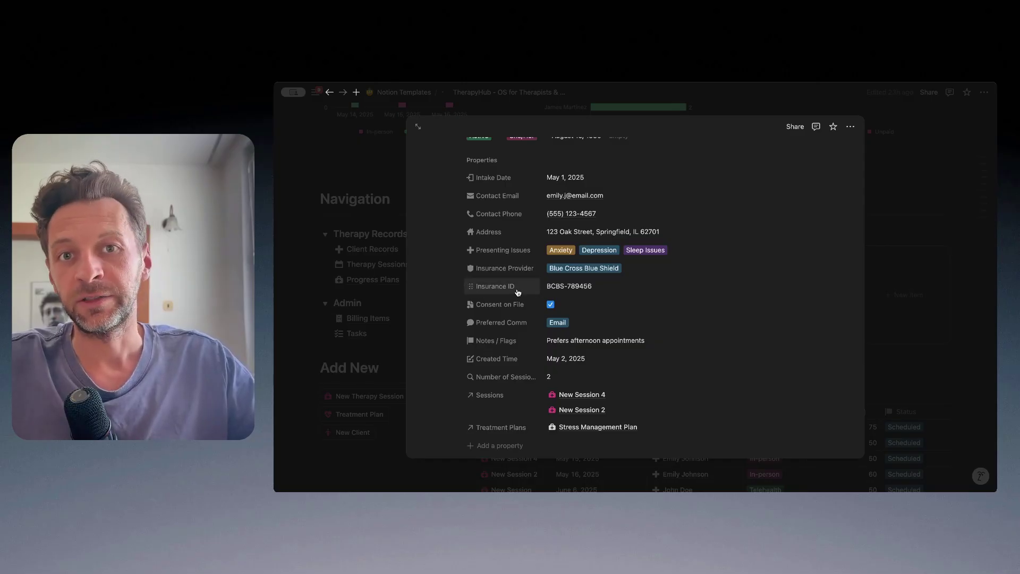
scroll(621, 303, "down", 3)
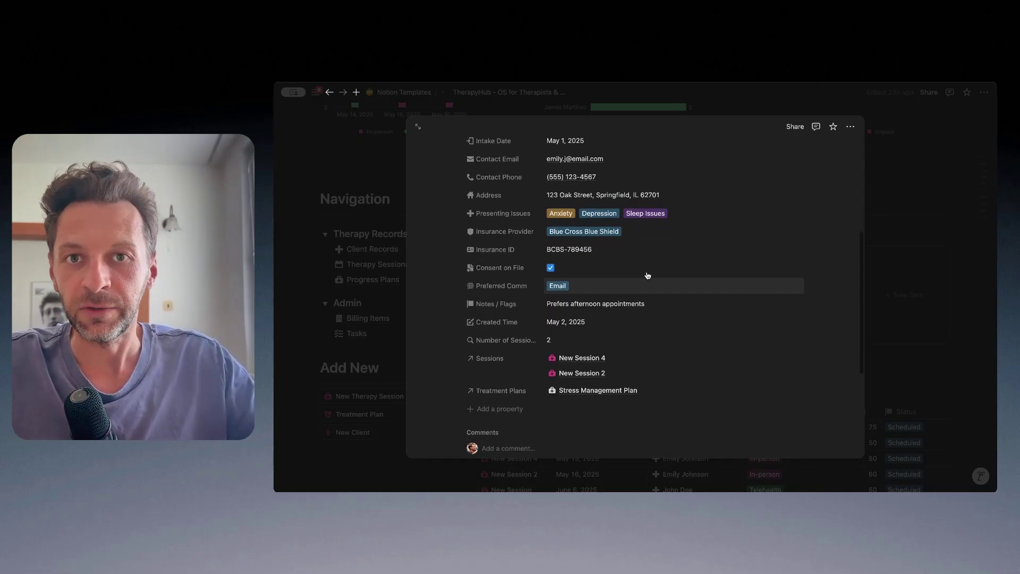
scroll(649, 267, "down", 5)
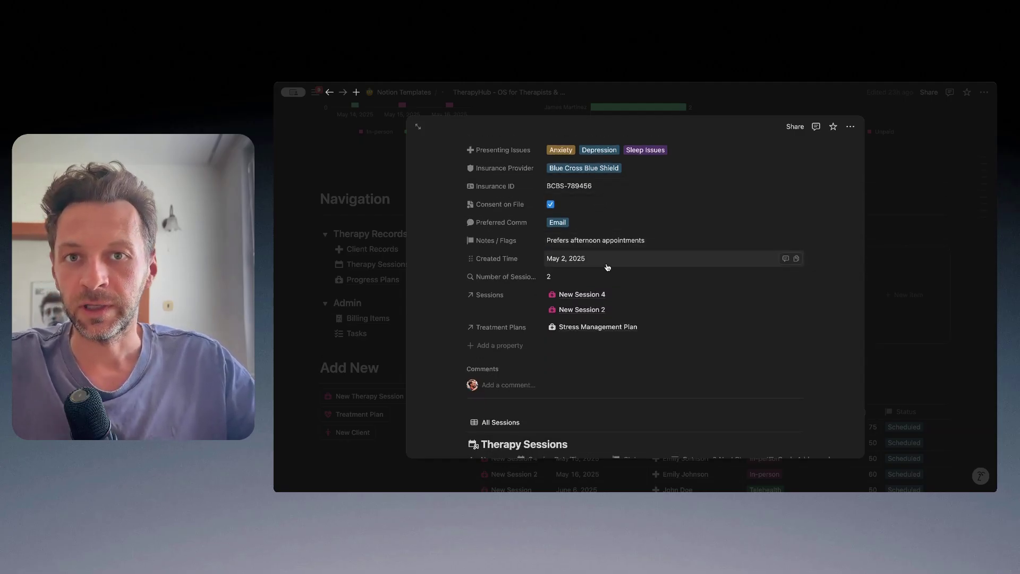
scroll(616, 269, "down", 2)
scroll(595, 255, "up", 2)
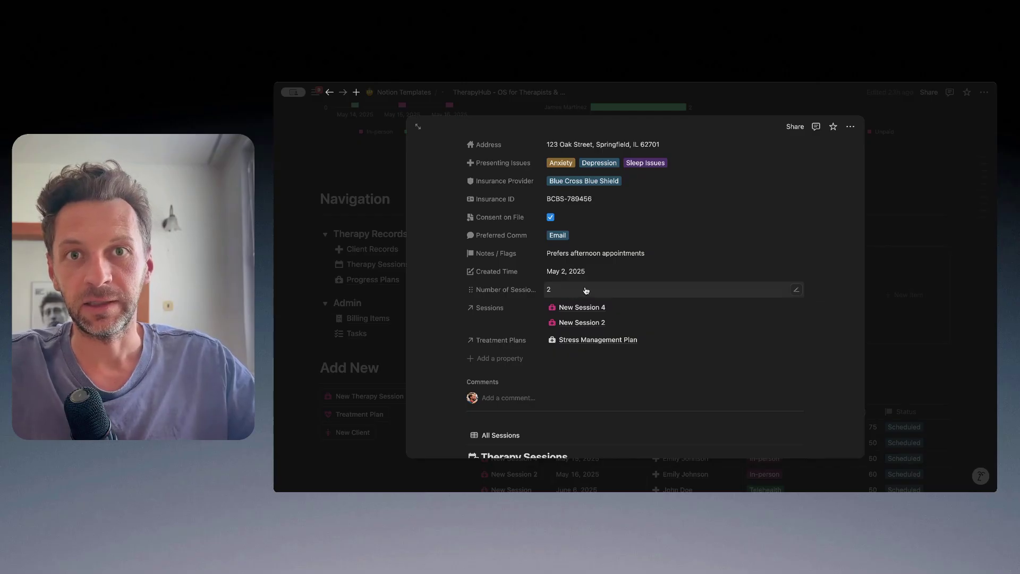
scroll(585, 290, "down", 2)
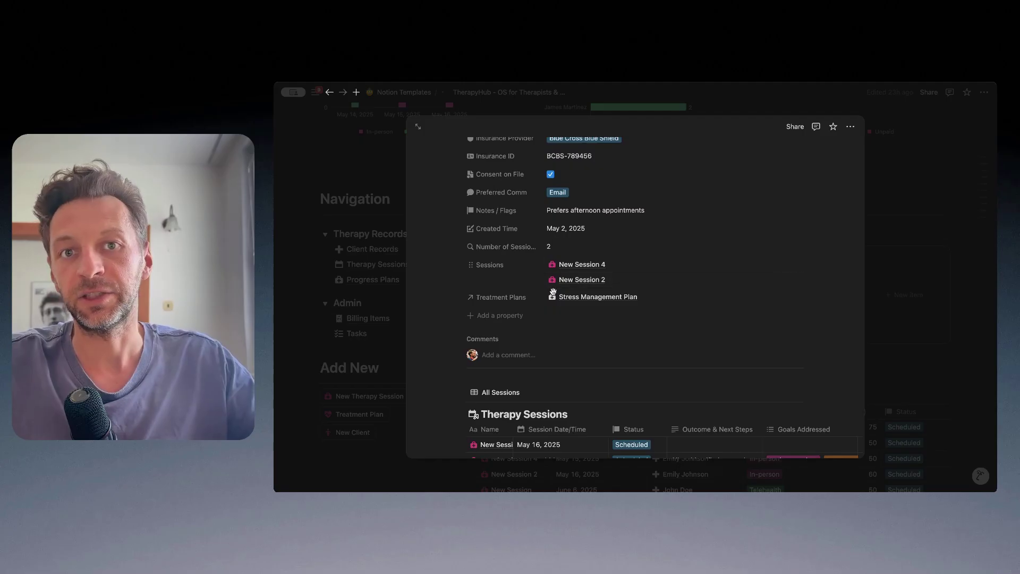
scroll(633, 261, "down", 4)
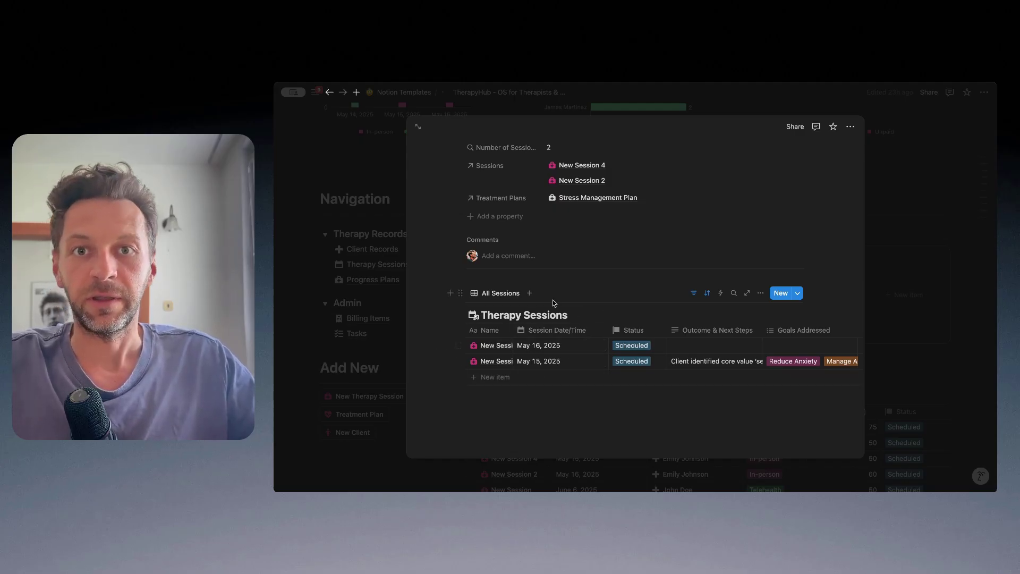
scroll(553, 302, "up", 10)
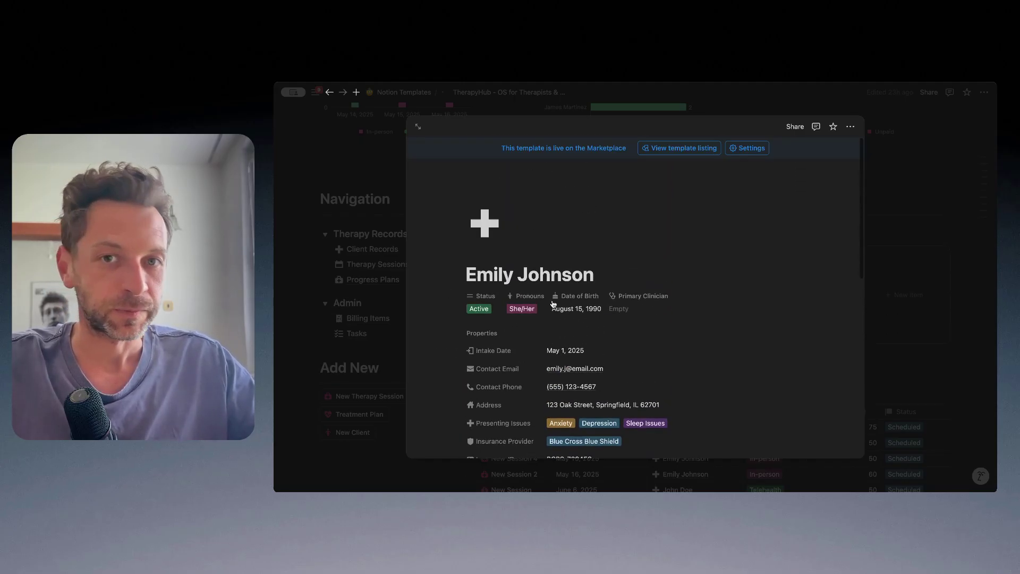
scroll(626, 229, "down", 5)
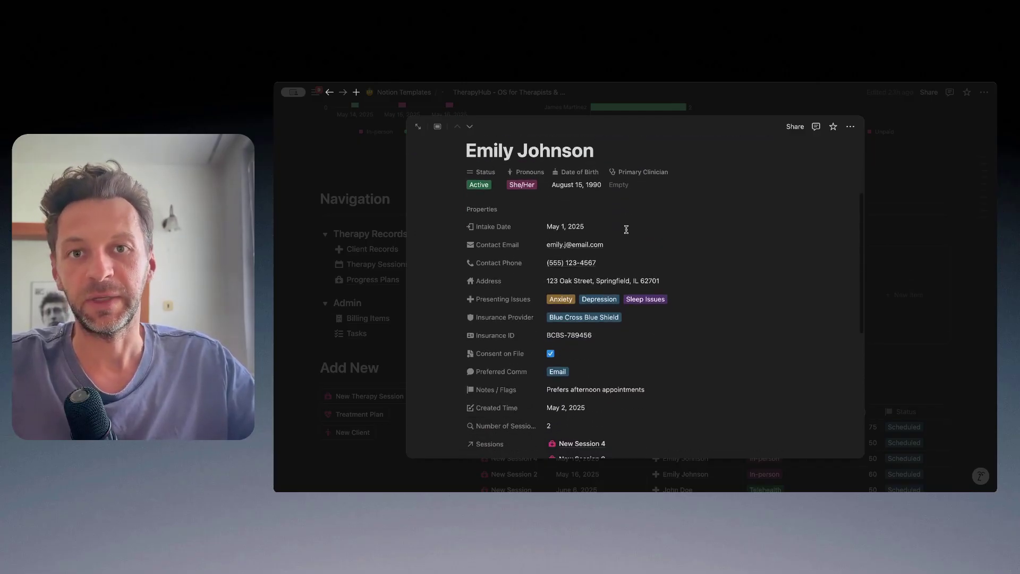
scroll(670, 253, "up", 2)
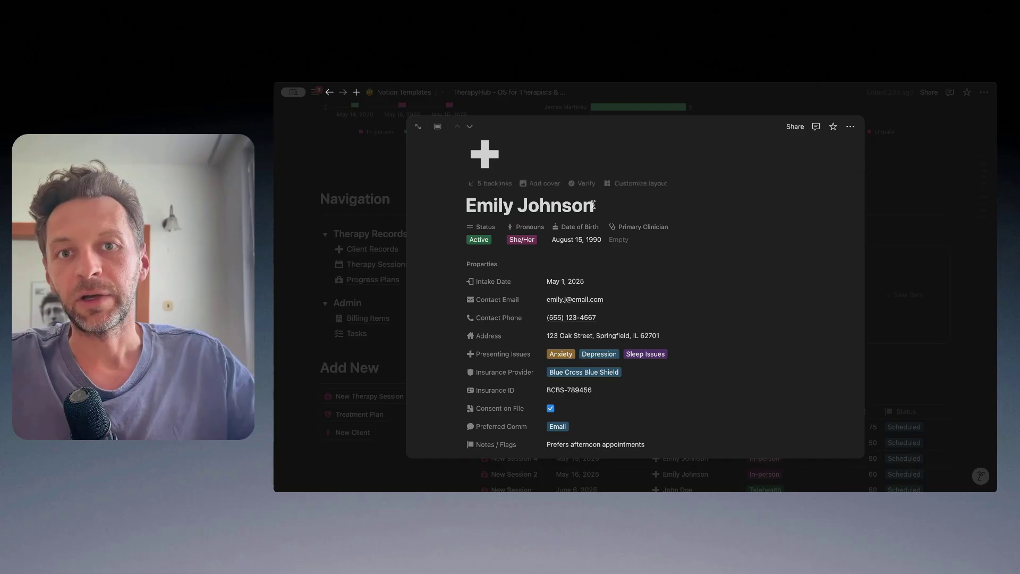
scroll(611, 335, "down", 3)
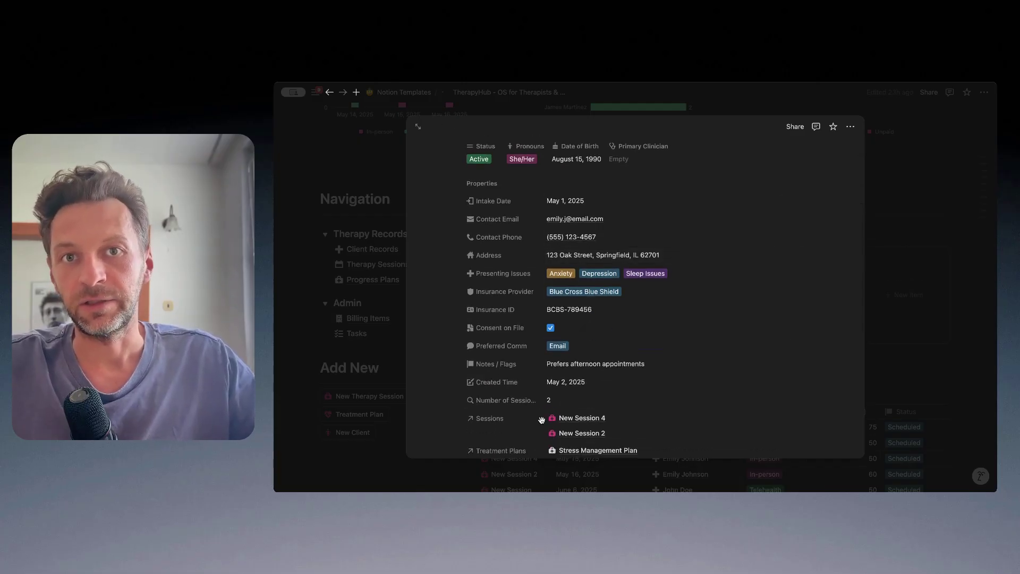
scroll(588, 405, "down", 2)
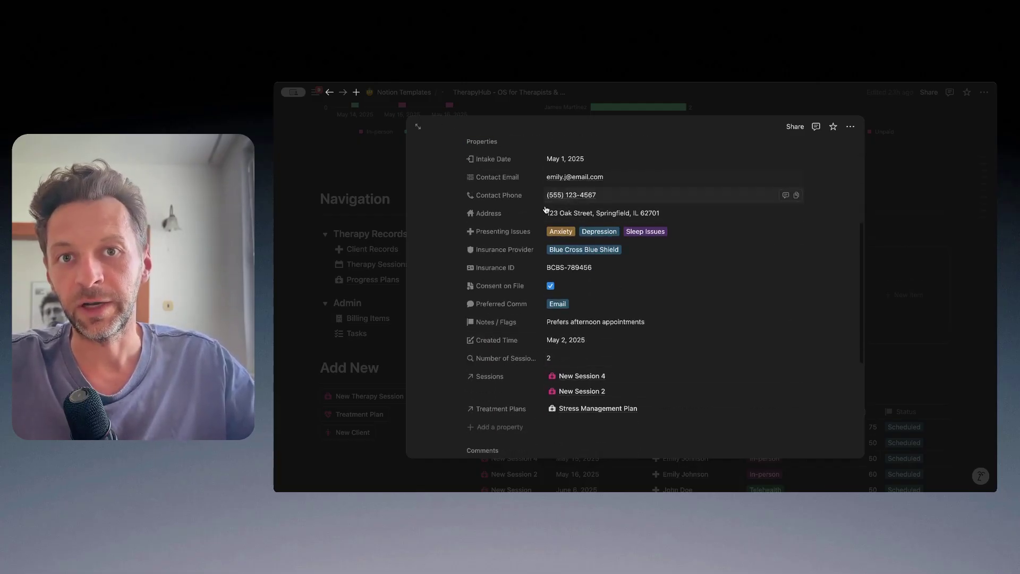
scroll(545, 209, "up", 2)
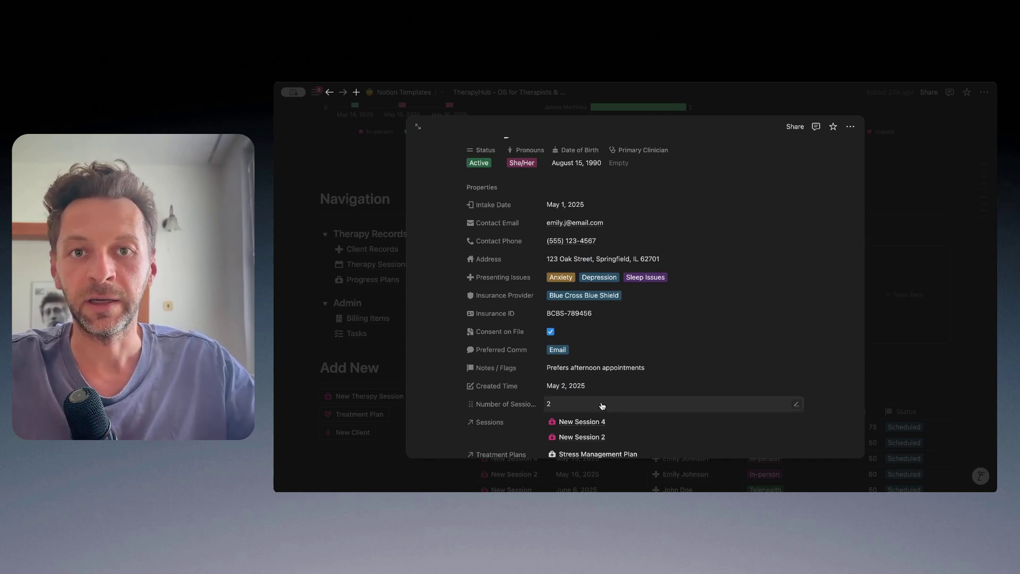
scroll(602, 405, "down", 8)
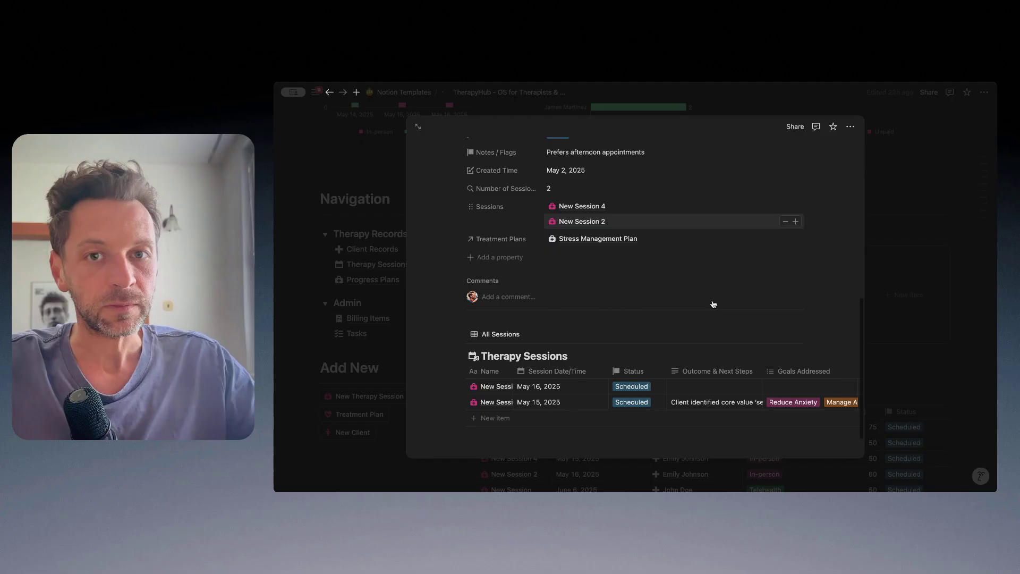
scroll(690, 300, "down", 2)
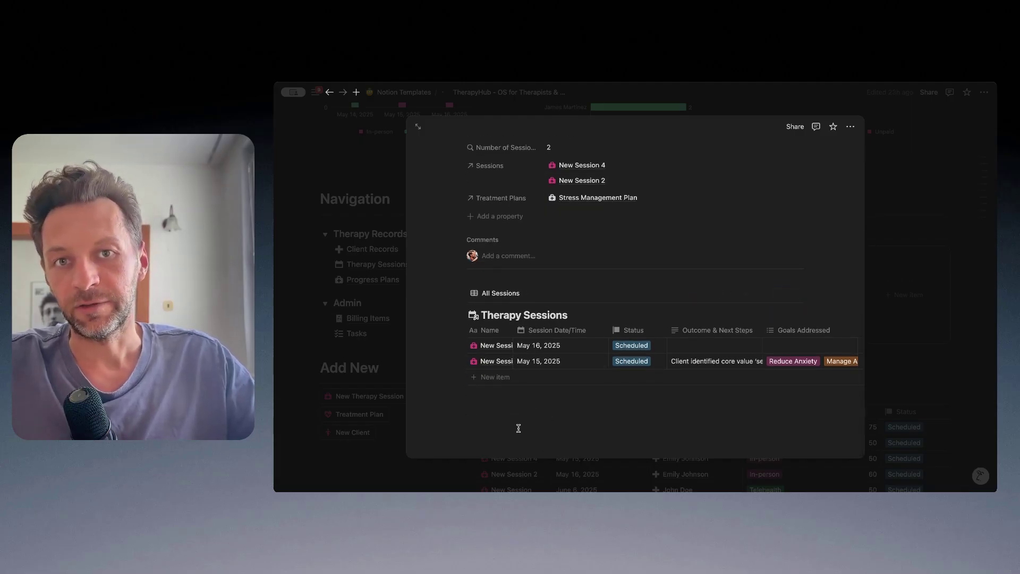
left_click(490, 415)
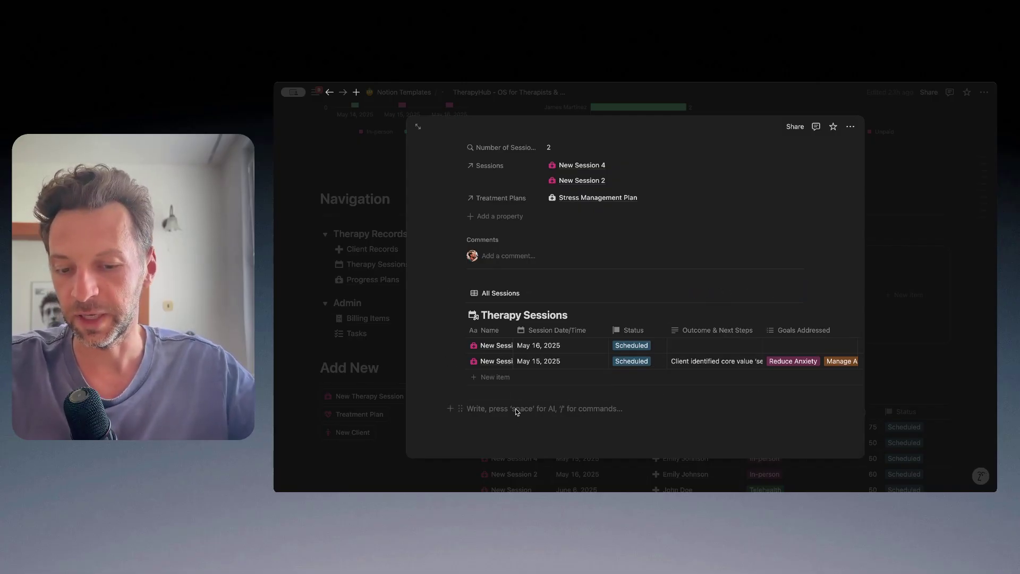
Step: Close the client record and open New Session 3 beside the dashboard
left_click(922, 294)
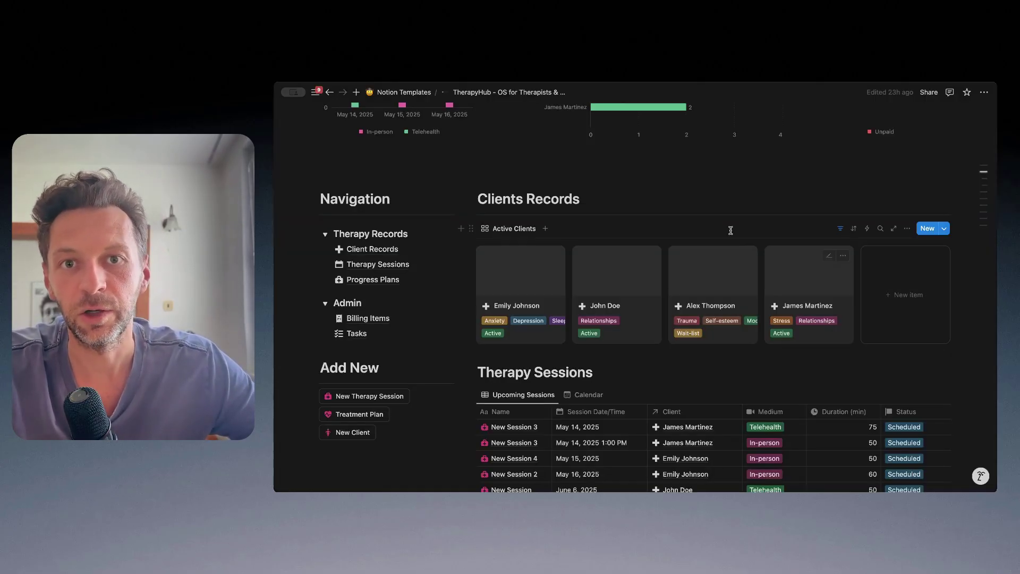
scroll(731, 230, "down", 1)
scroll(699, 260, "down", 3)
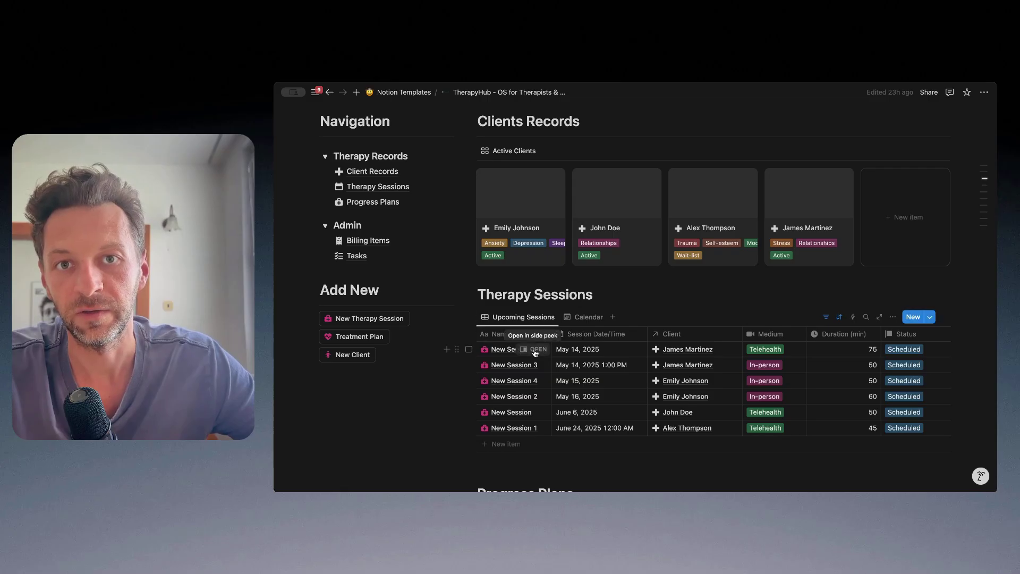
left_click(535, 351)
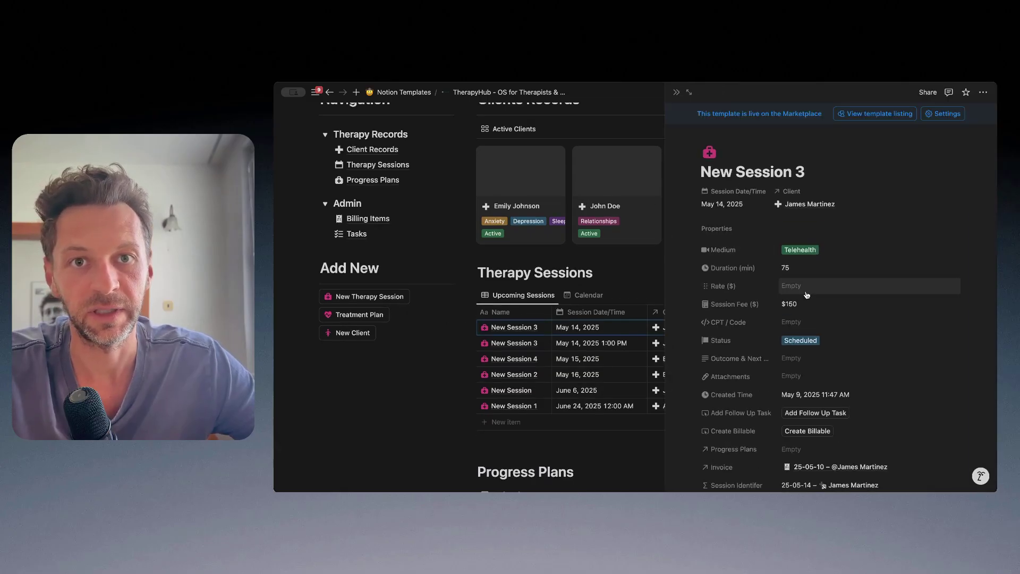
Step: Keep Telehealth as the medium, change Duration (min) from 75 to 60, and confirm the $150 rate
scroll(806, 295, "down", 1)
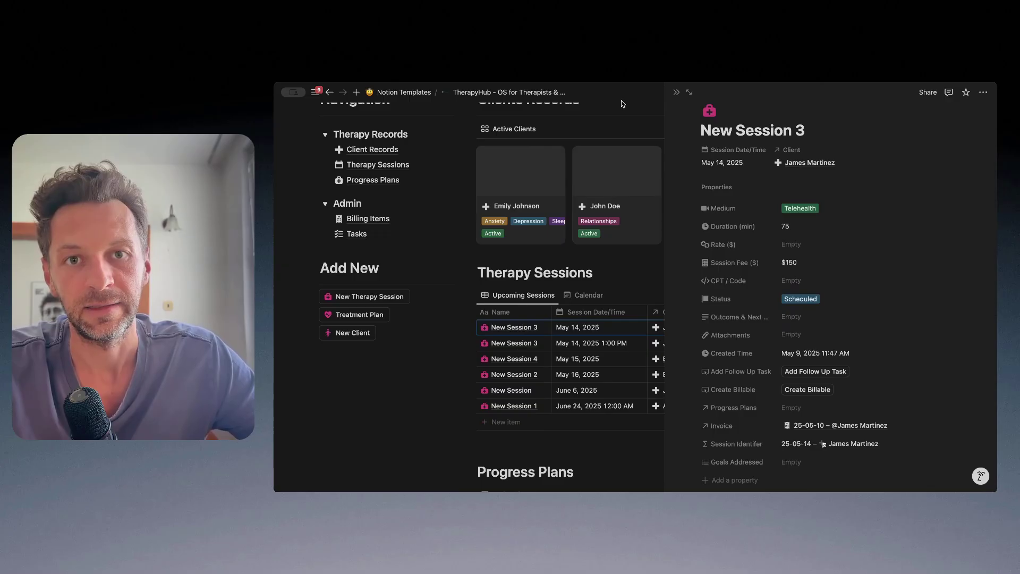
scroll(835, 229, "down", 2)
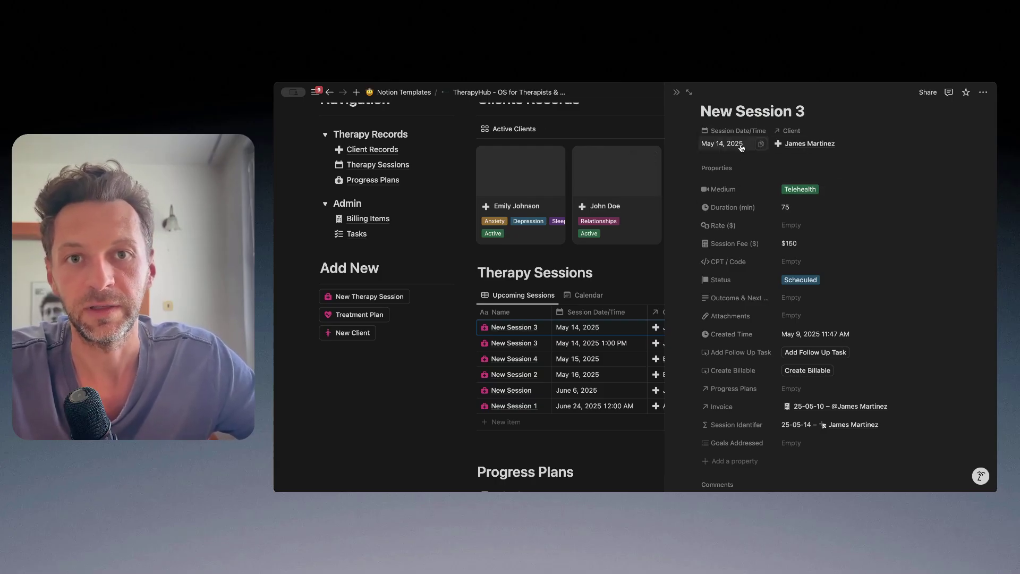
left_click(797, 189)
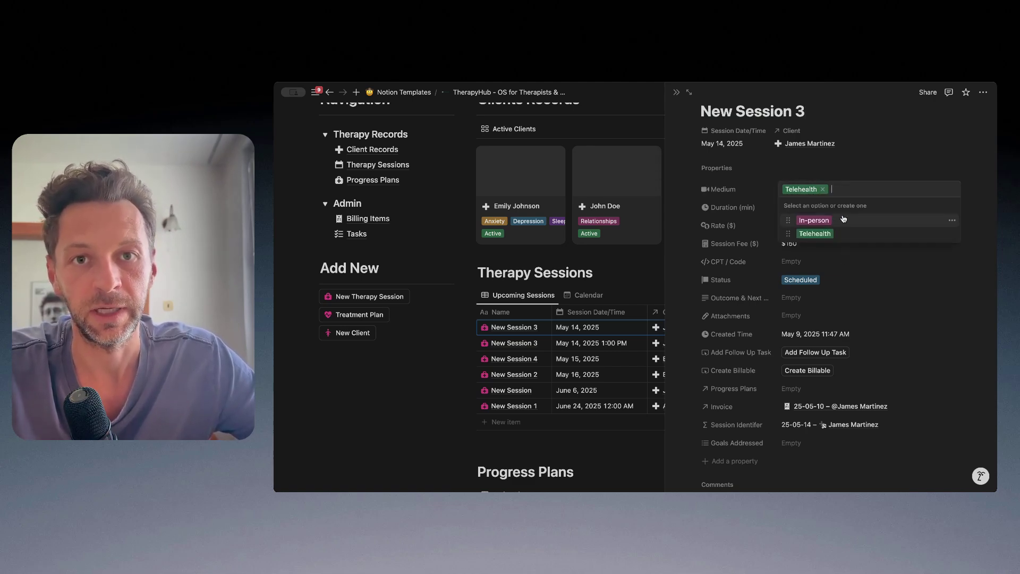
left_click(842, 233)
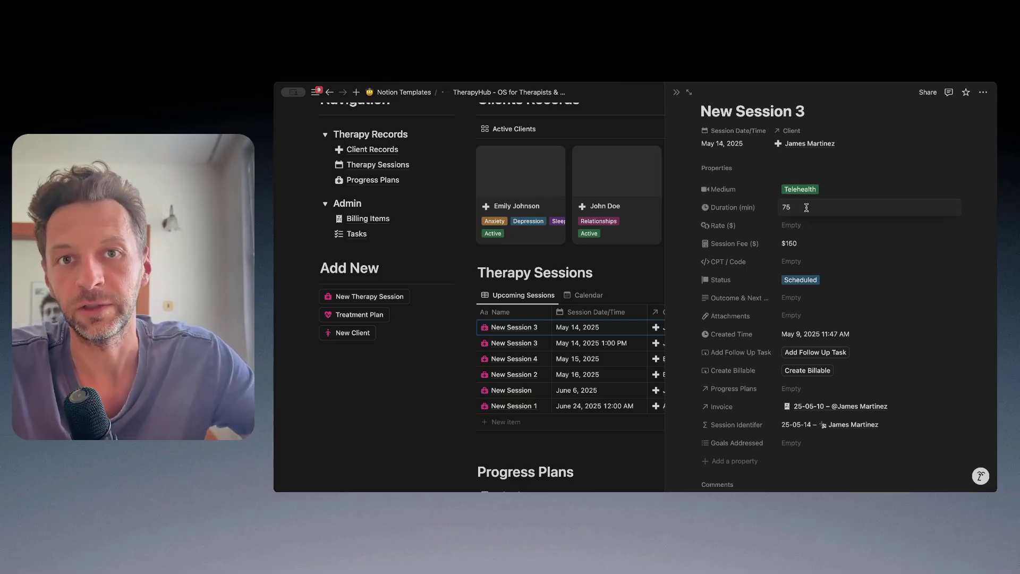
left_click(806, 207)
key("BackSpace")
key("BackSpace")
left_click(818, 226)
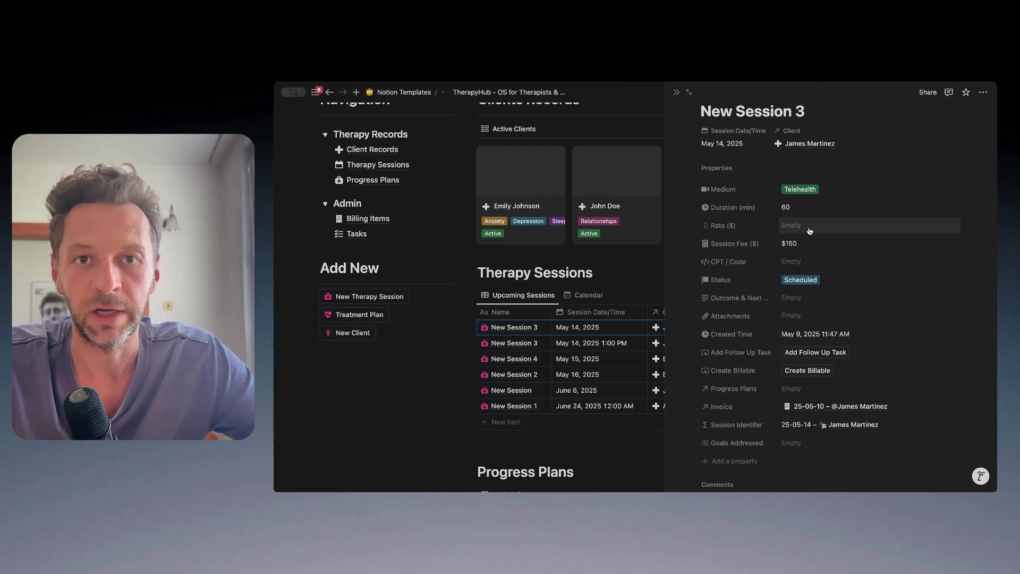
key("Return")
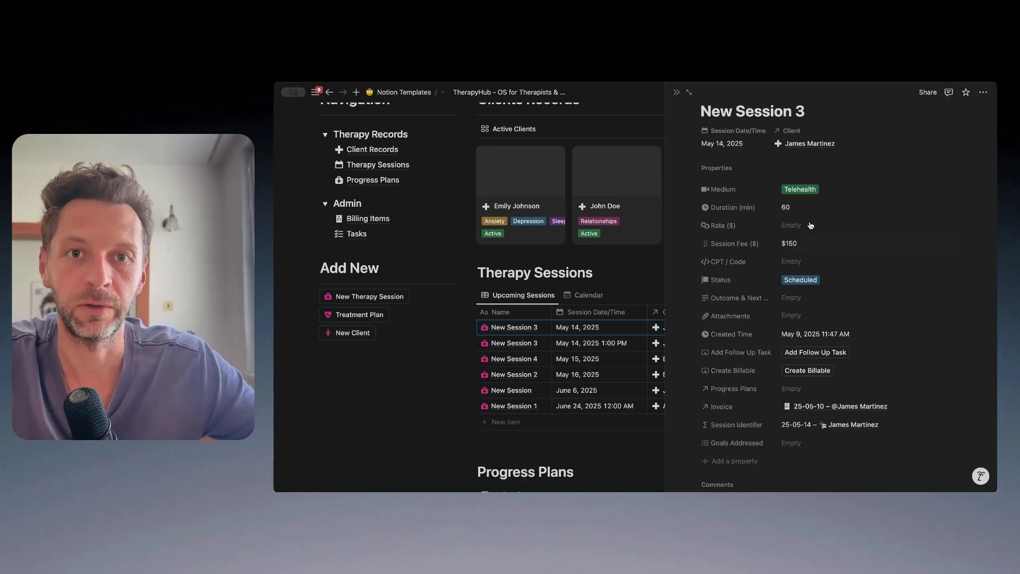
Step: Keep the session status as Scheduled and start writing its Outcome & Next Steps
scroll(866, 269, "down", 2)
left_click(849, 249)
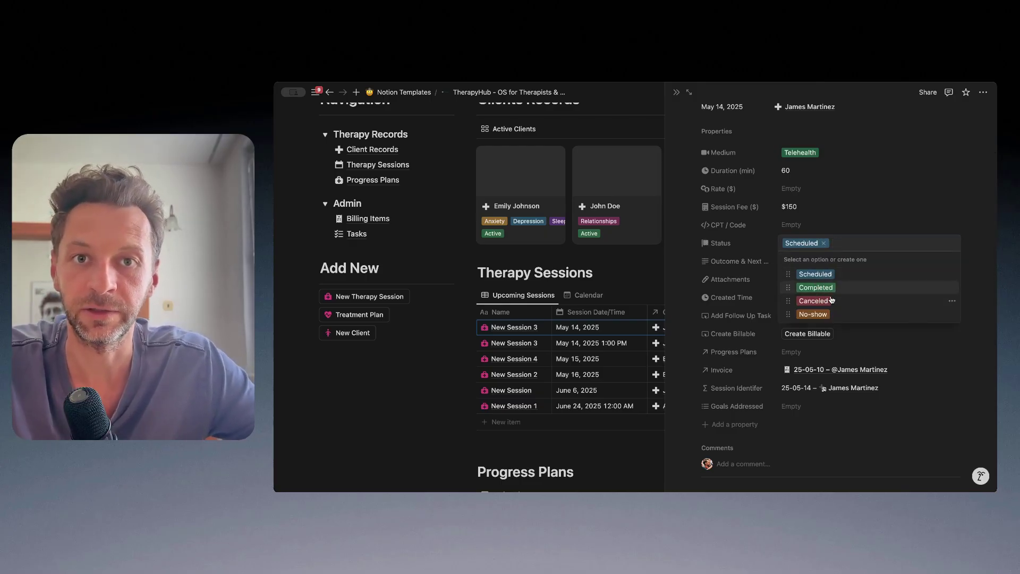
left_click(843, 216)
scroll(842, 269, "down", 1)
scroll(842, 269, "down", 1)
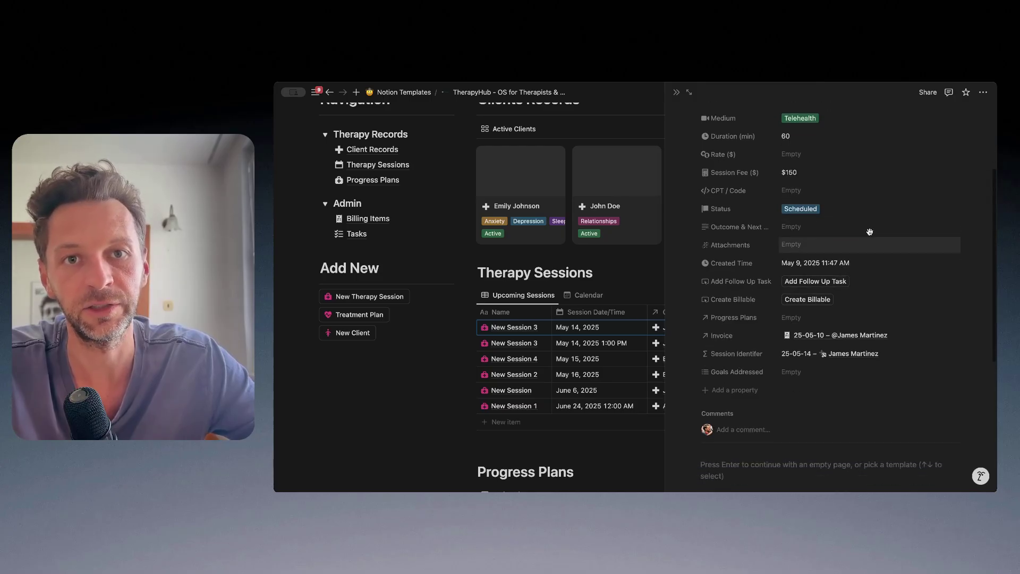
left_click(758, 228)
left_click(810, 227)
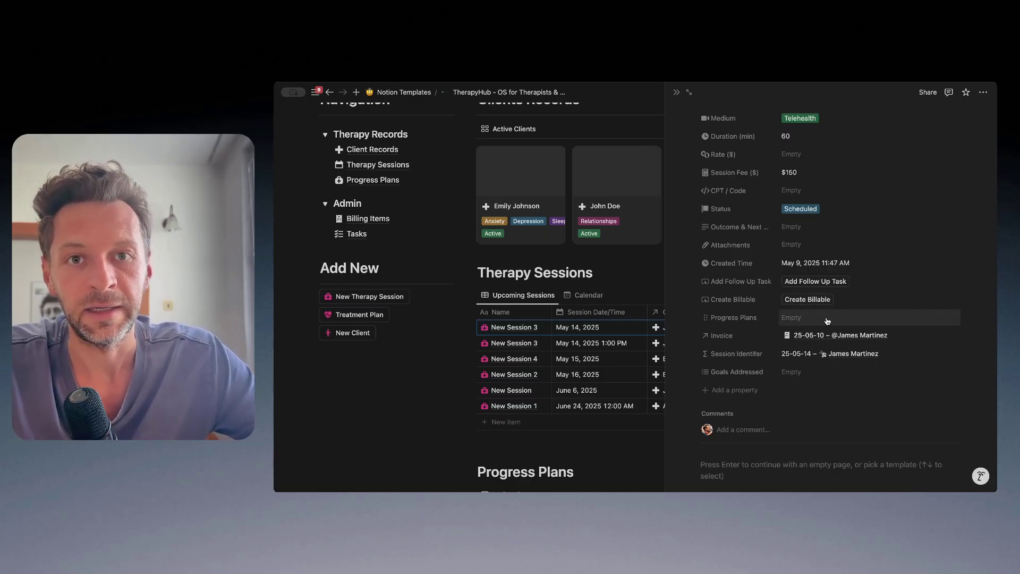
Step: Inspect New Session 3's Client relation picker repeatedly, leaving its single linked client unchanged
scroll(809, 309, "up", 2)
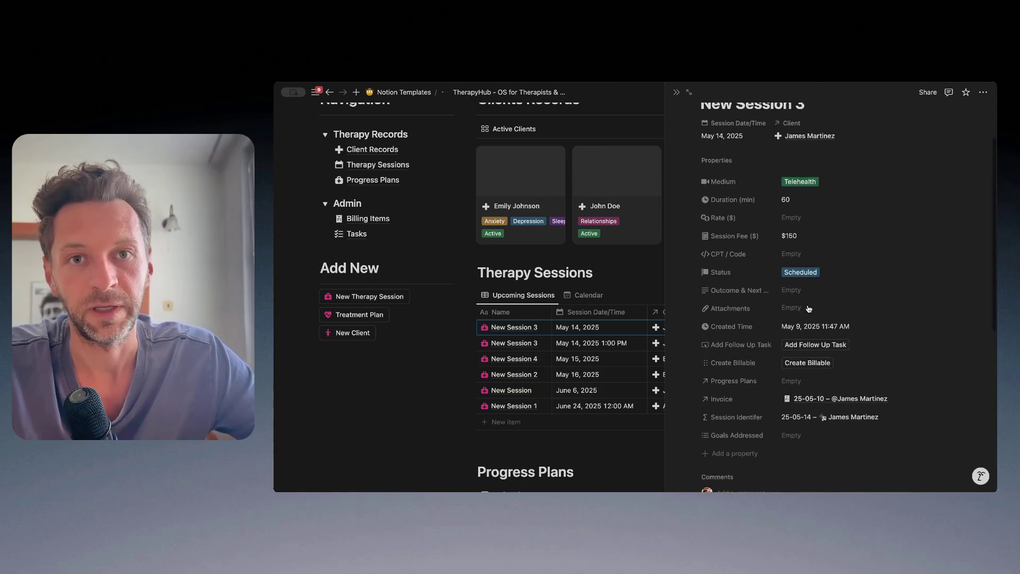
scroll(809, 308, "up", 1)
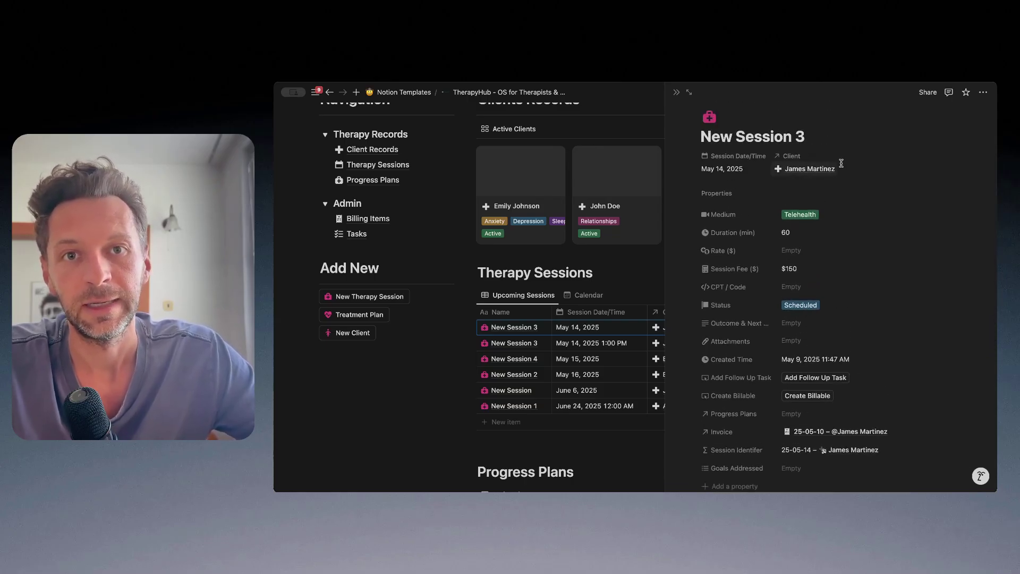
left_click(801, 168)
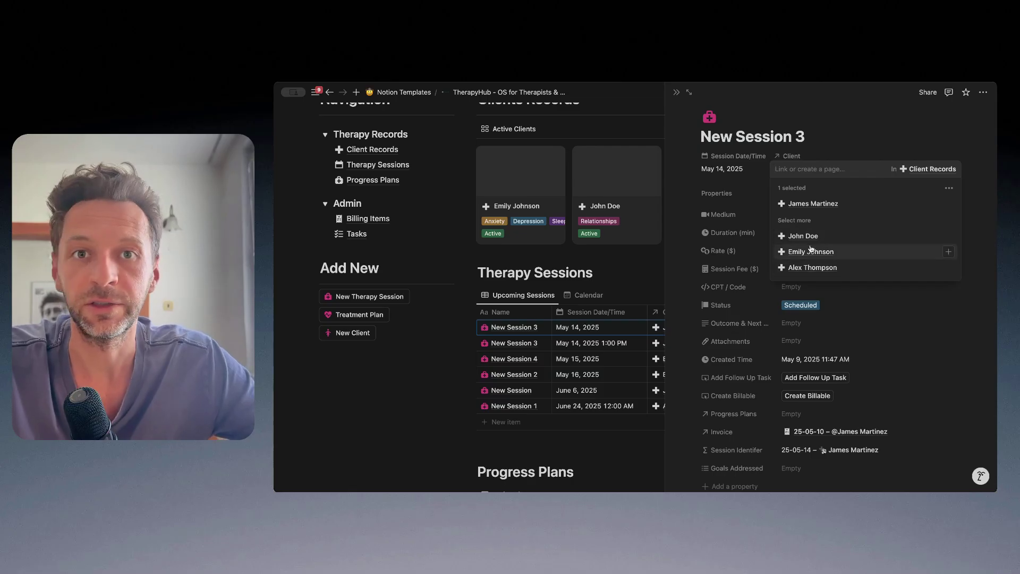
left_click(832, 128)
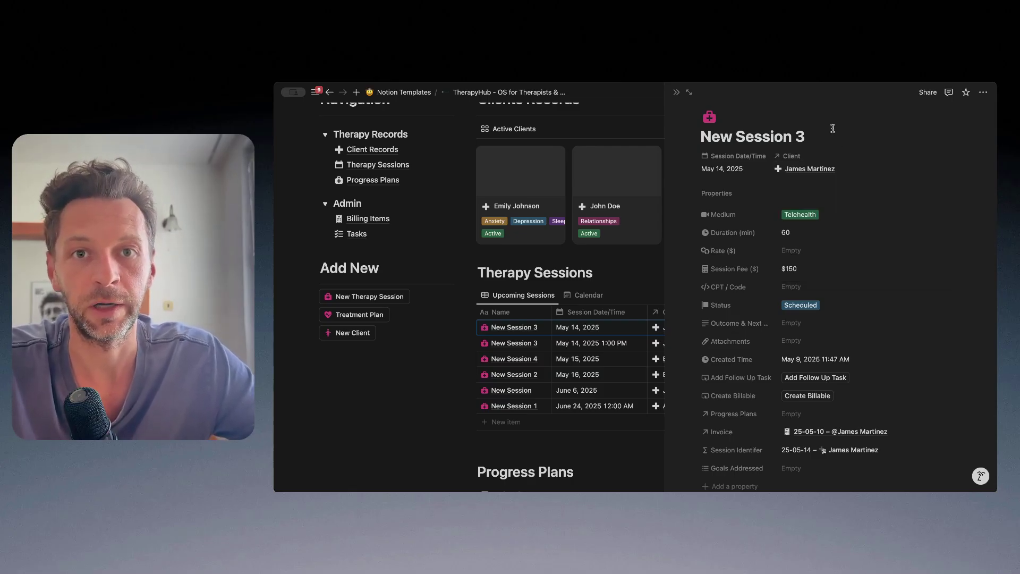
left_click(805, 169)
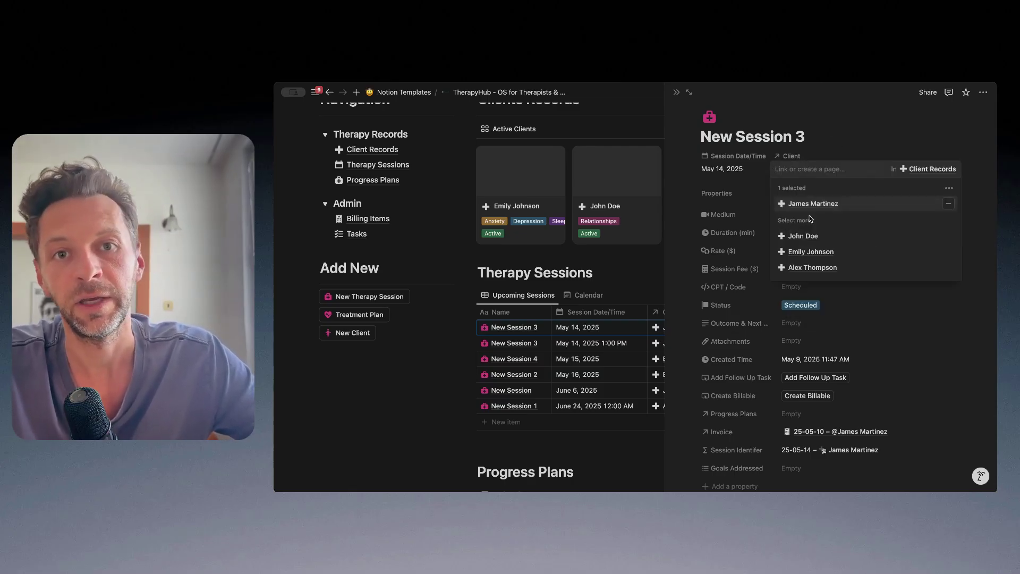
left_click(834, 132)
left_click(802, 169)
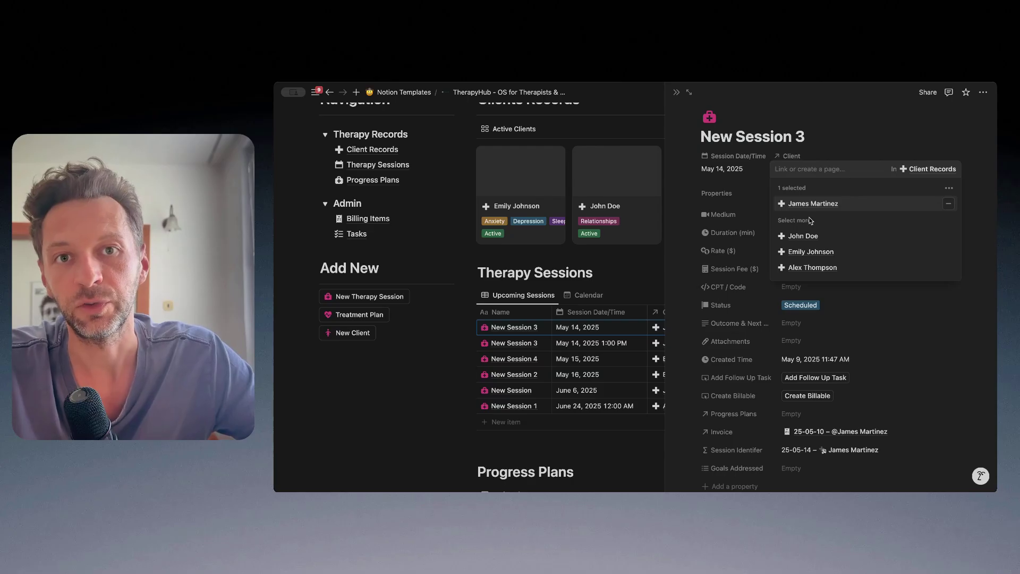
left_click(831, 141)
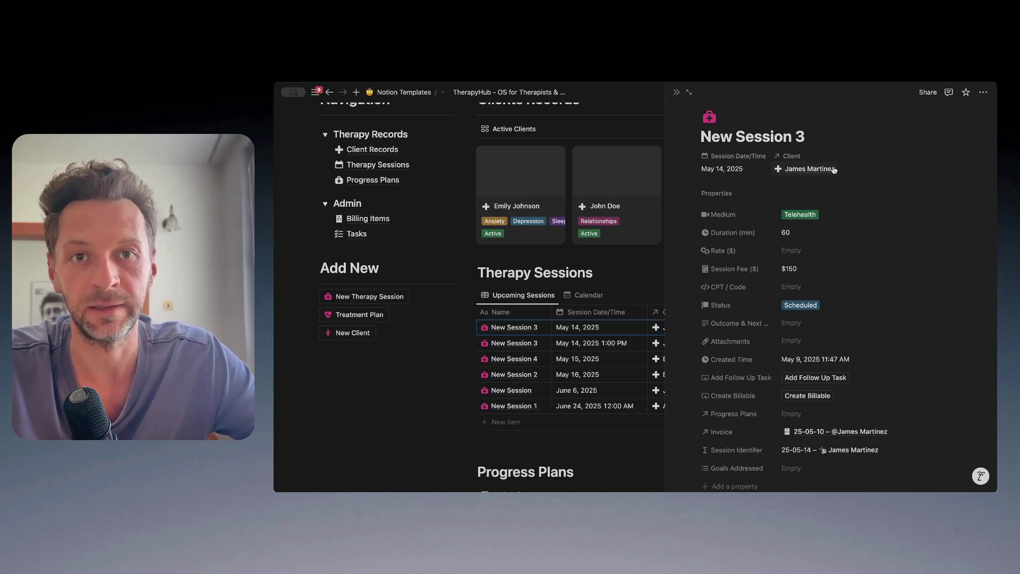
scroll(830, 153, "down", 1)
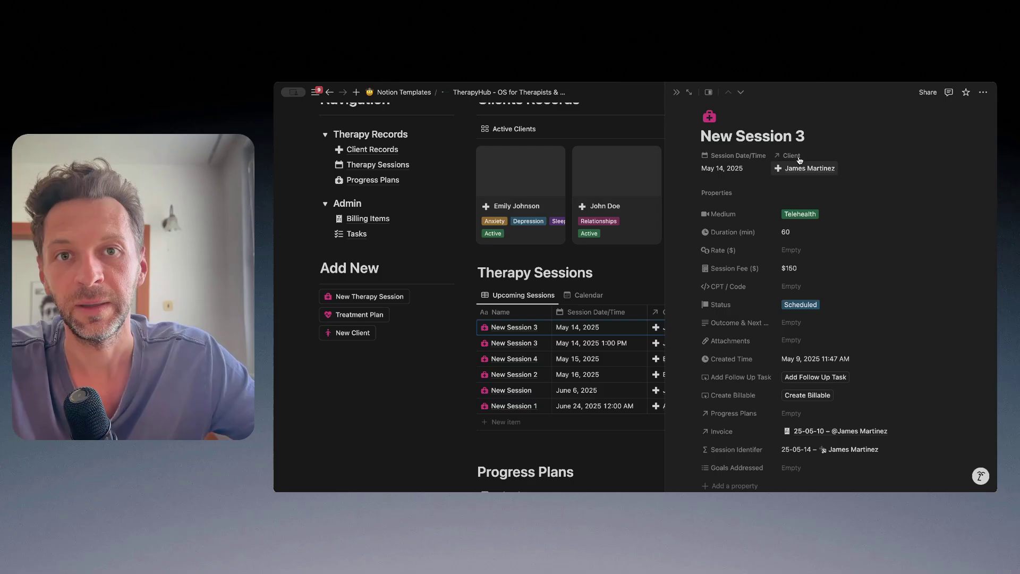
scroll(888, 277, "down", 5)
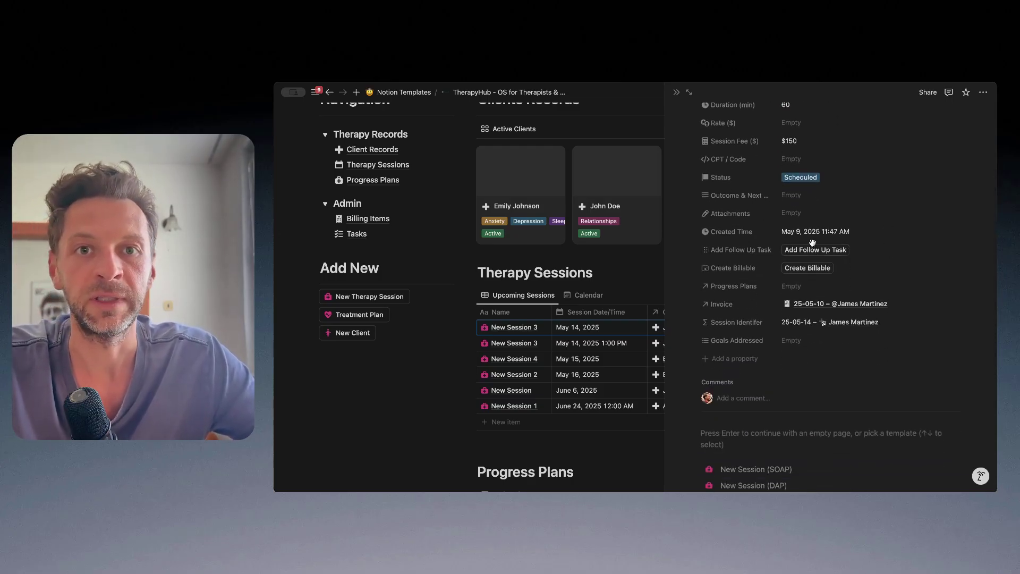
scroll(797, 257, "up", 2)
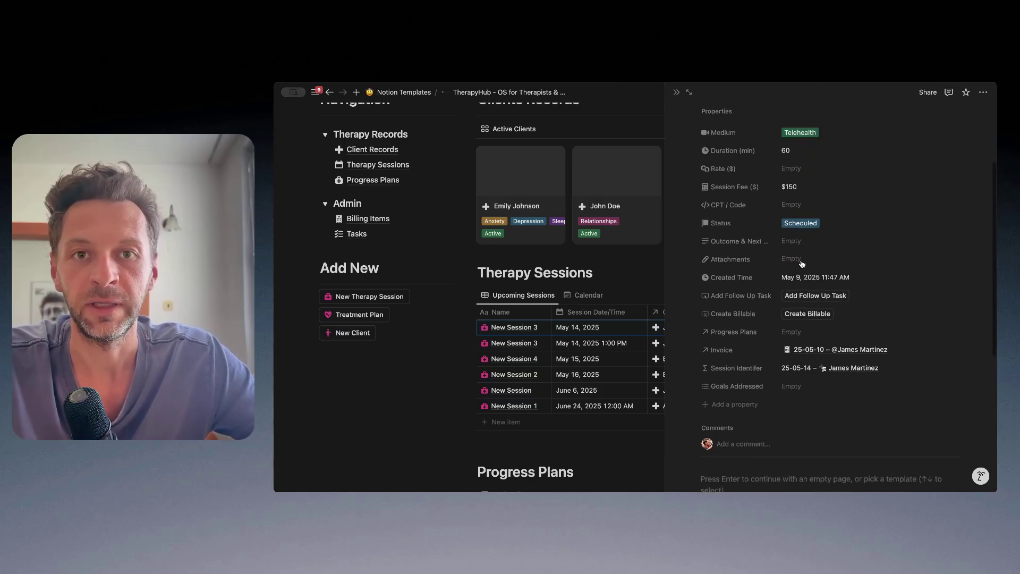
scroll(919, 316, "down", 2)
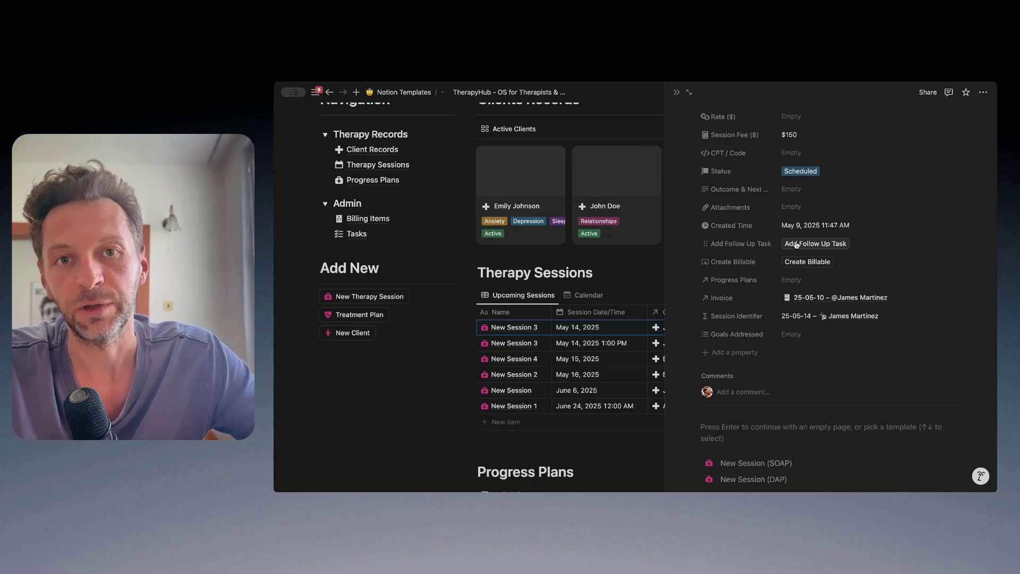
scroll(803, 245, "down", 1)
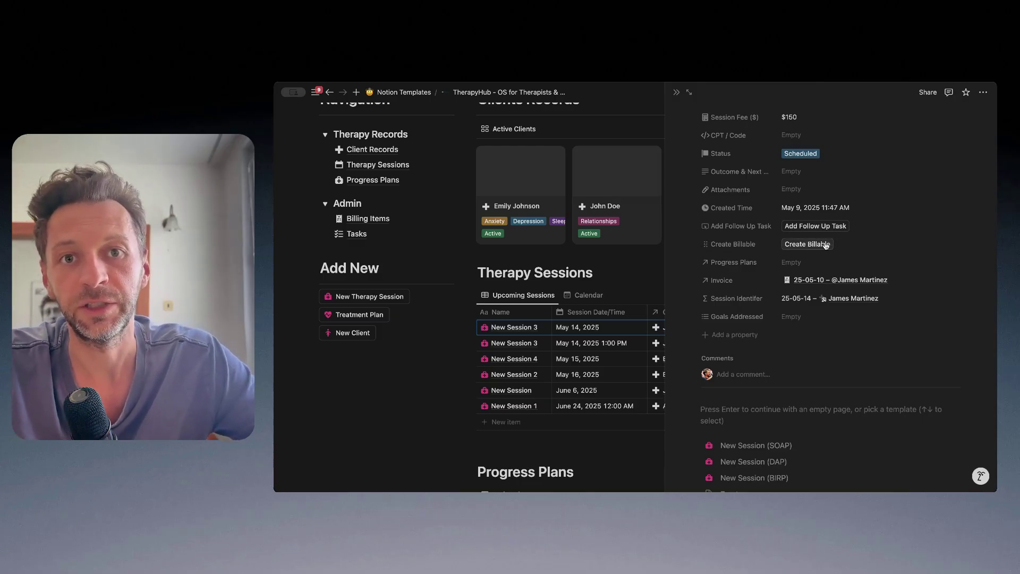
scroll(826, 246, "down", 1)
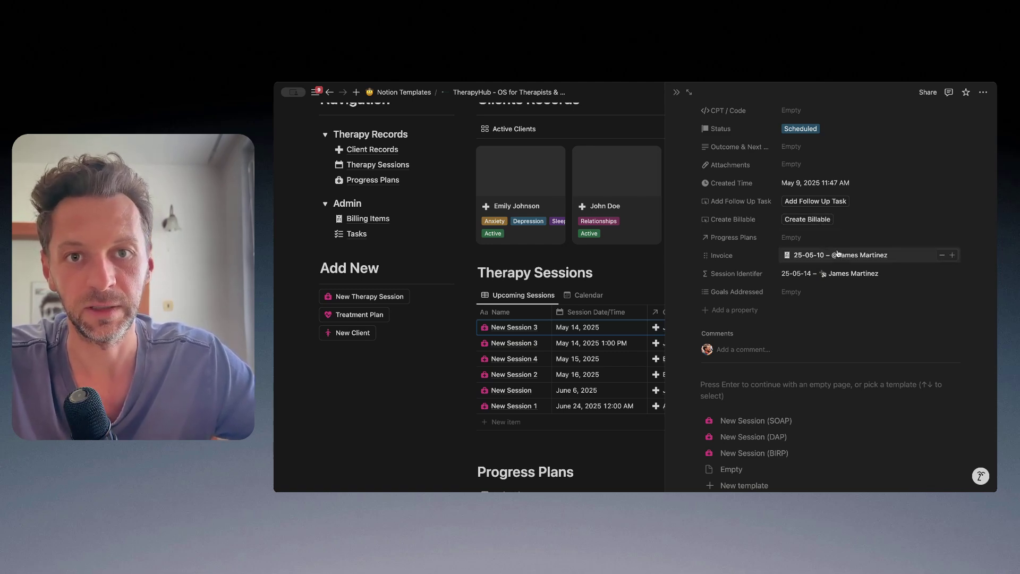
scroll(844, 224, "down", 5)
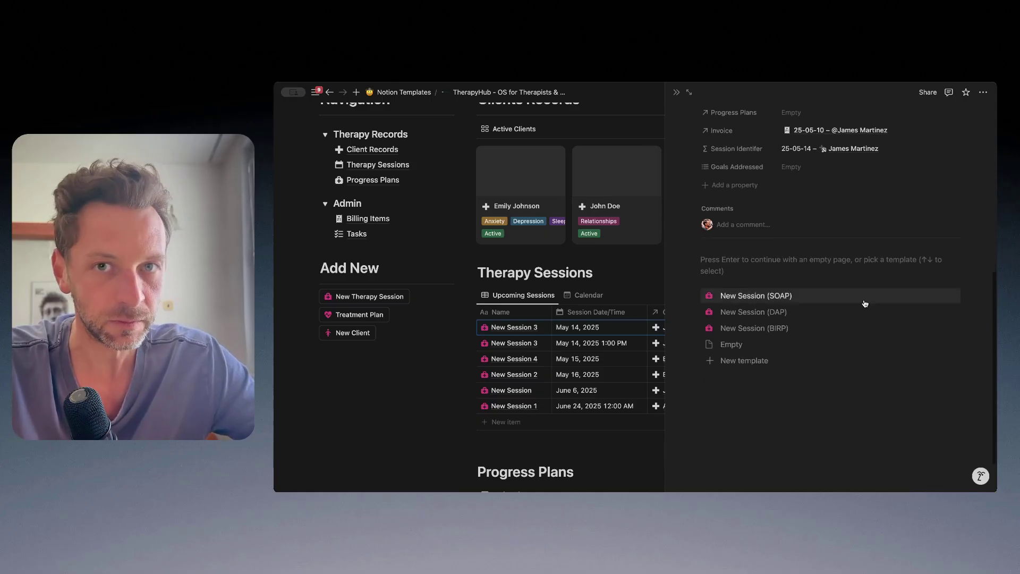
scroll(864, 297, "up", 1)
Step: Insert the SOAP note template into New Session 3, then delete its sections
key("Return")
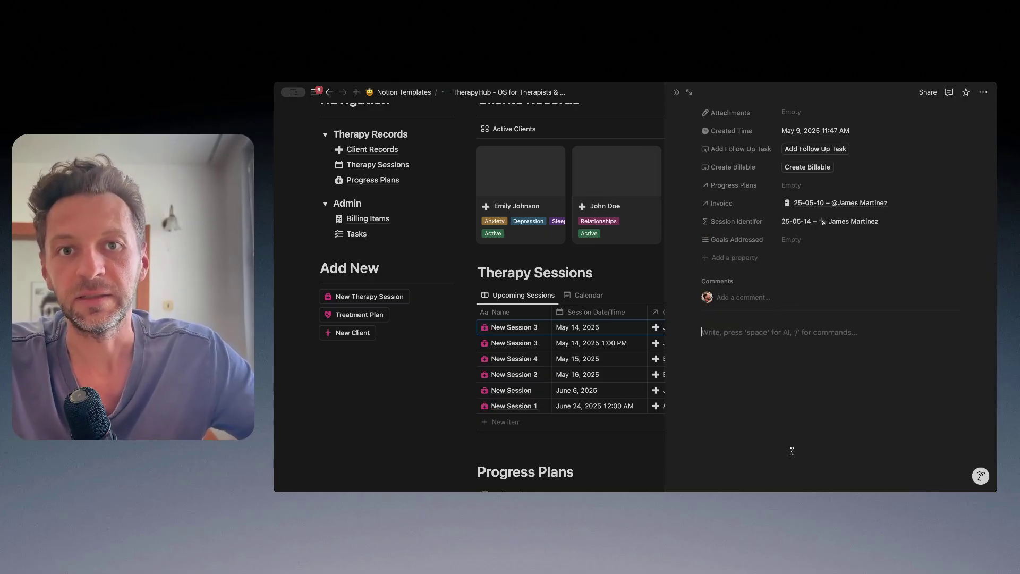
key("BackSpace")
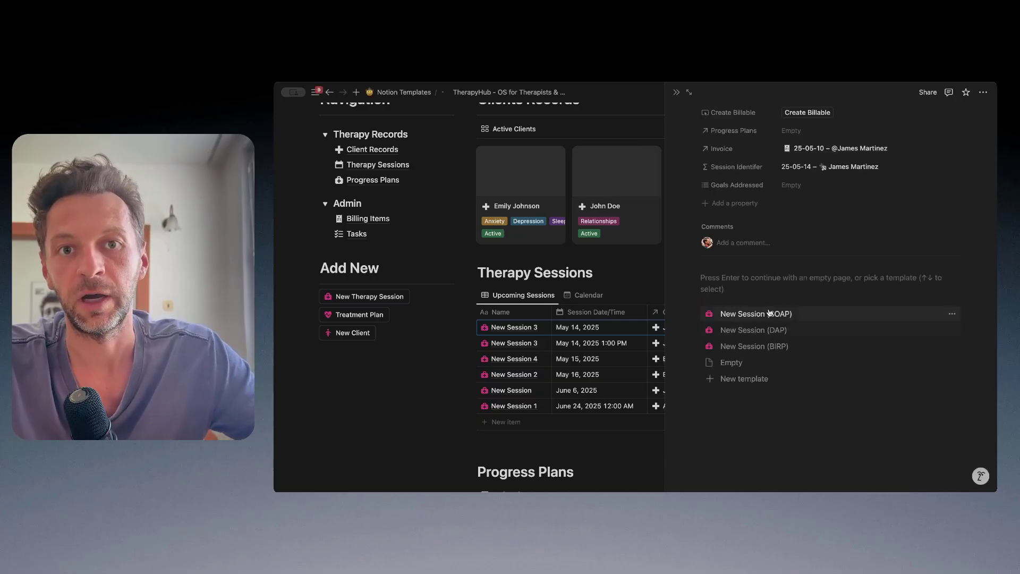
scroll(786, 307, "up", 3)
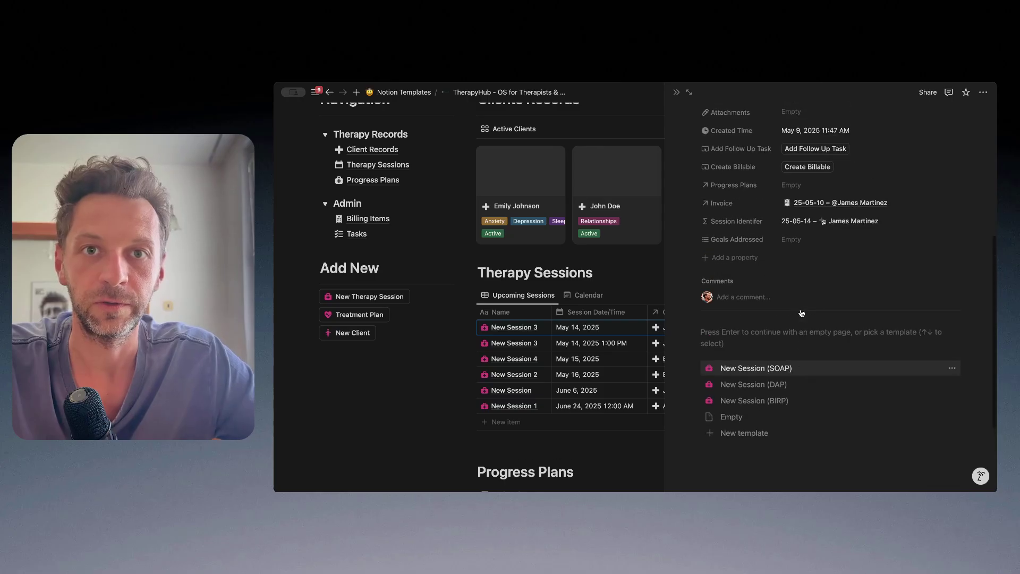
scroll(801, 312, "down", 3)
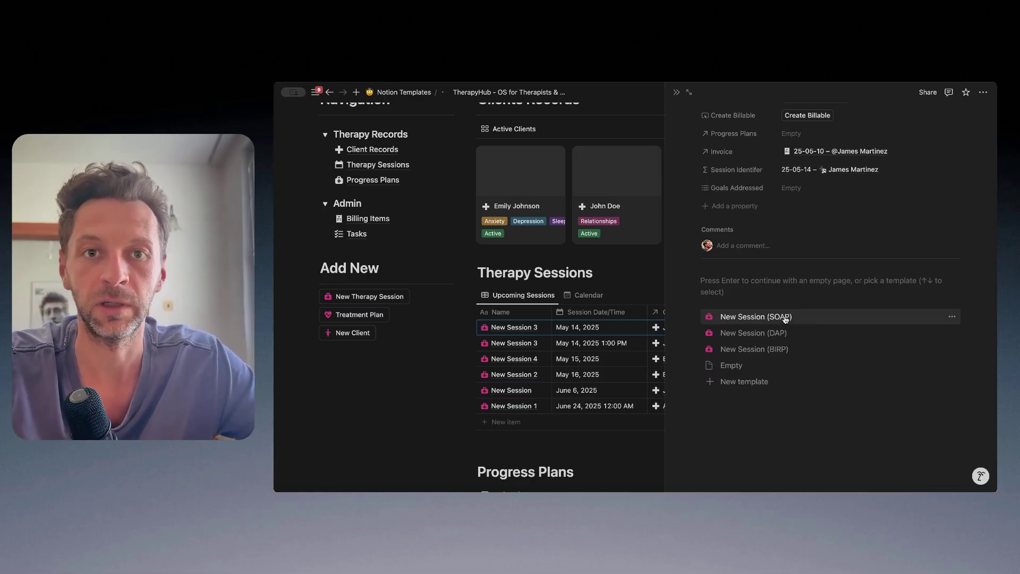
left_click(766, 317)
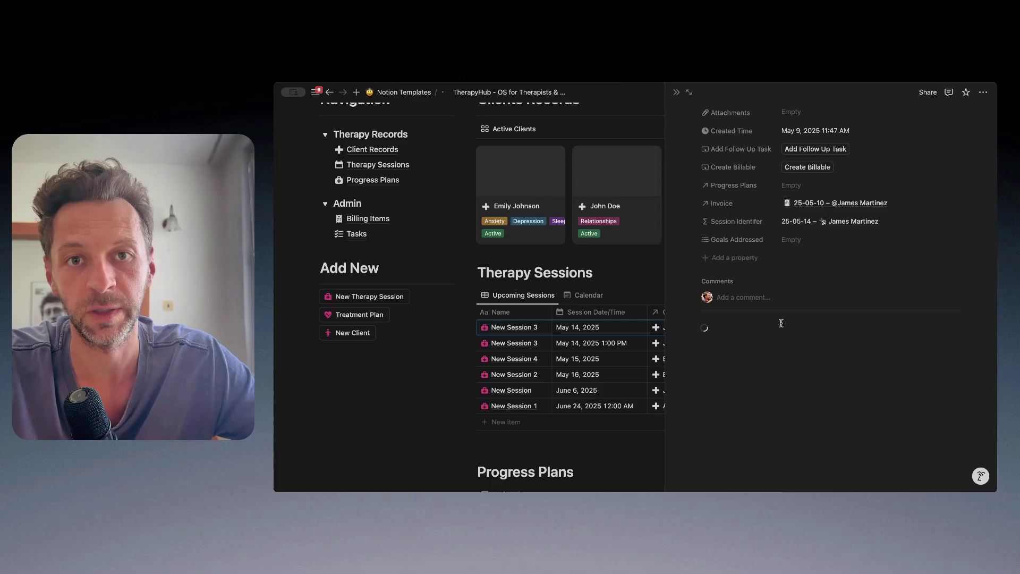
scroll(789, 333, "down", 3)
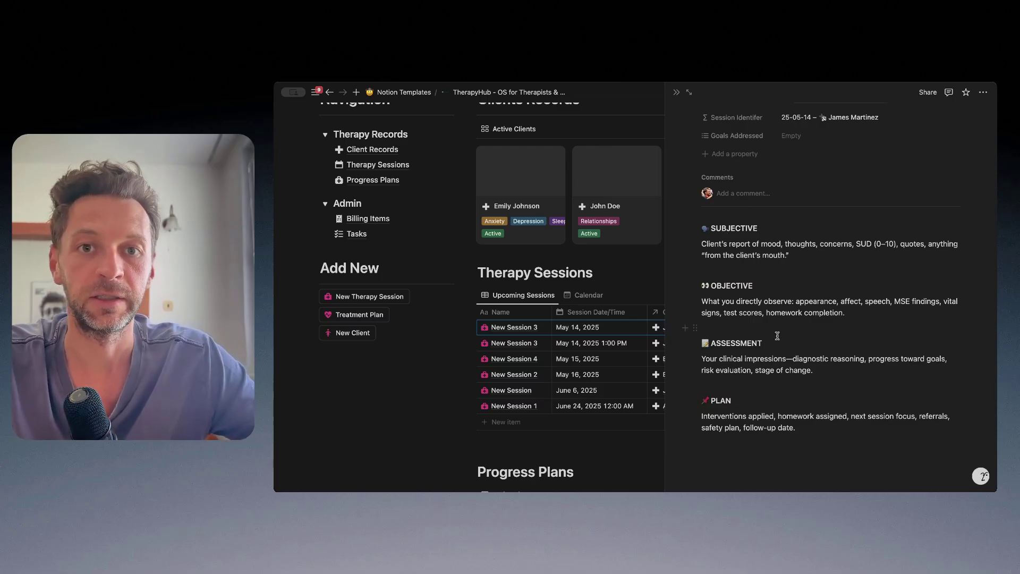
left_click_drag(819, 450, 684, 194)
key("BackSpace")
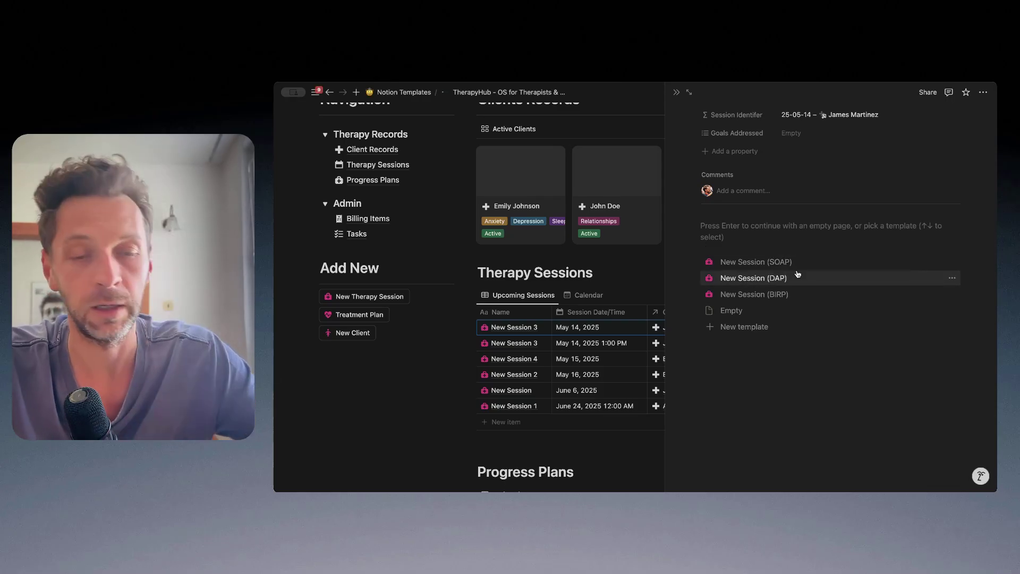
Step: Insert and delete the DAP and BIRP templates so the note body ends empty
scroll(824, 339, "up", 2)
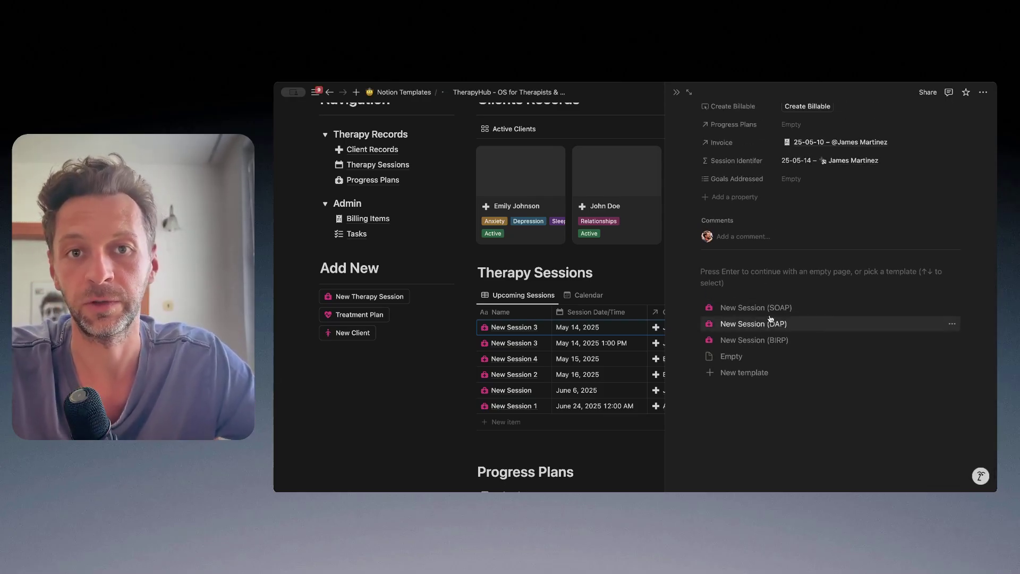
left_click(789, 325)
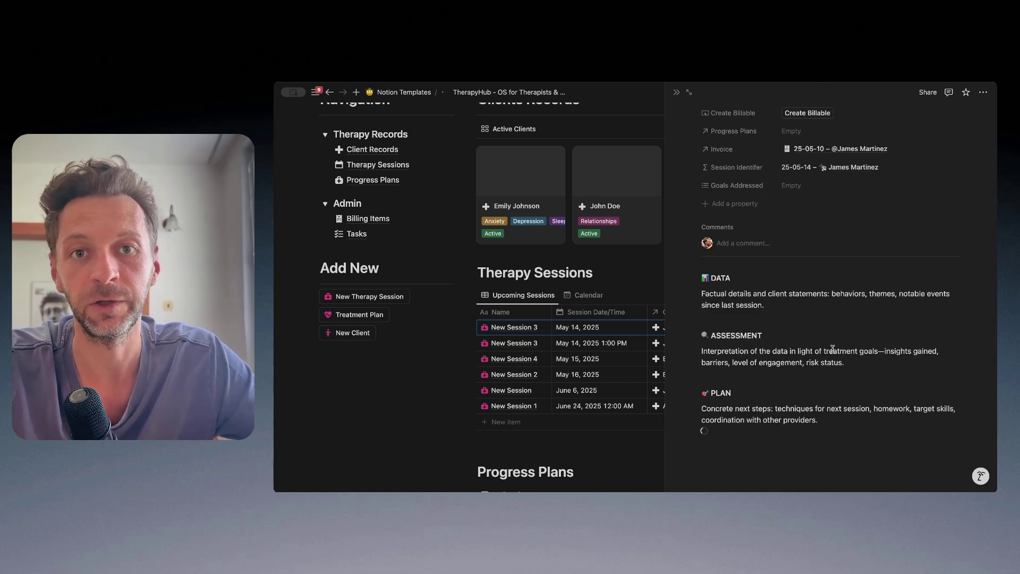
left_click_drag(819, 463, 707, 274)
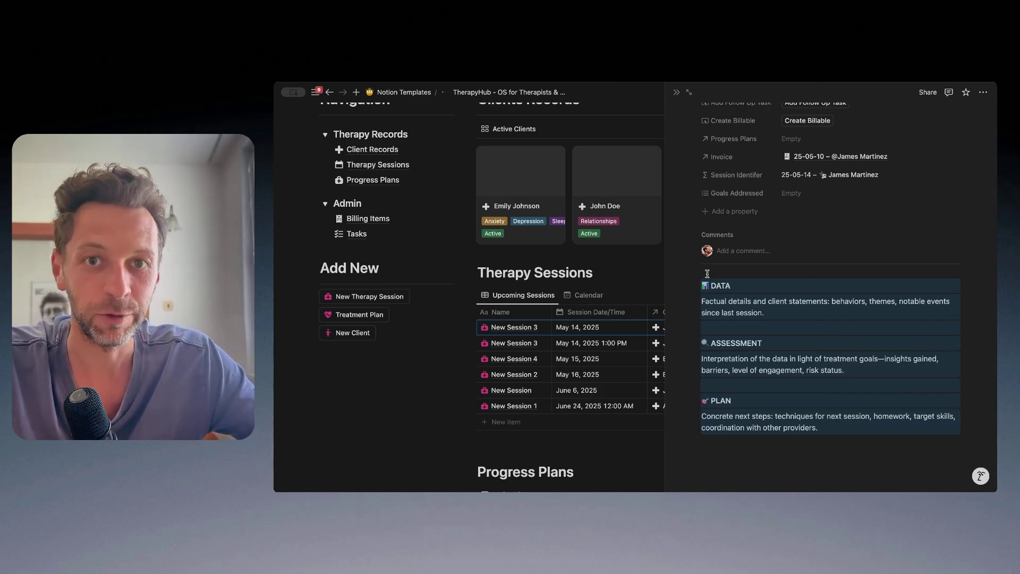
key("BackSpace")
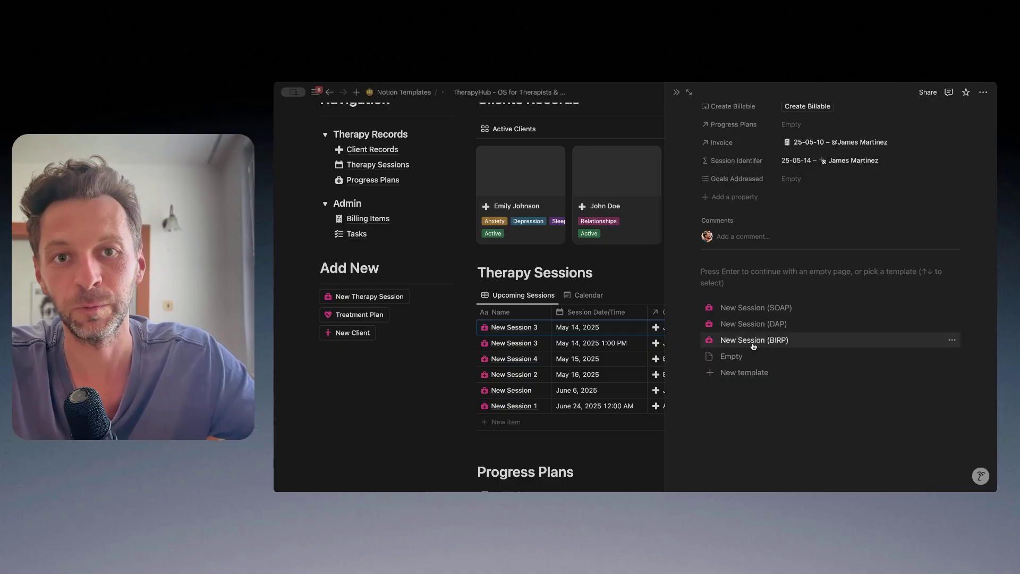
left_click(787, 340)
scroll(788, 376, "down", 5)
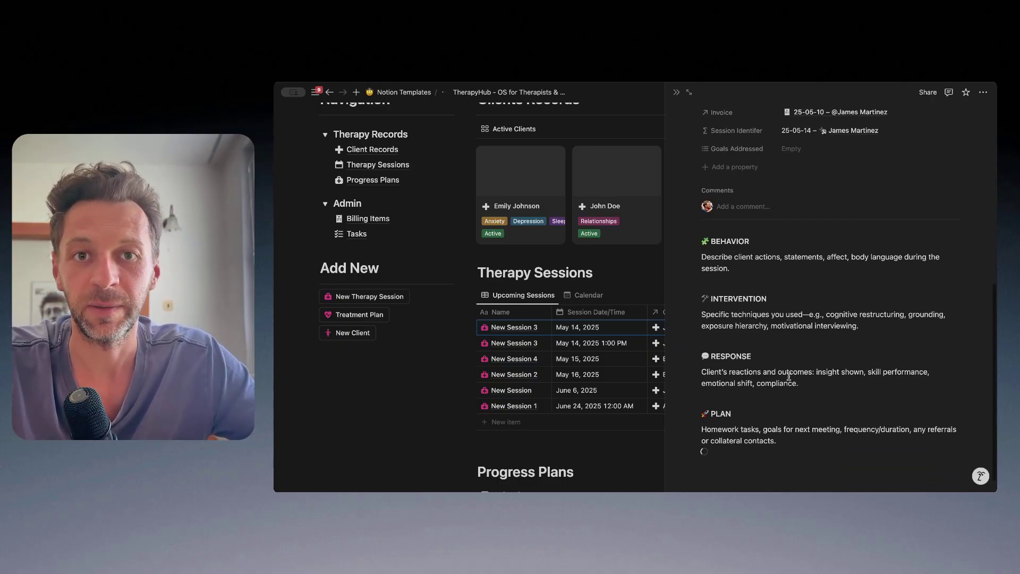
left_click_drag(786, 444, 700, 203)
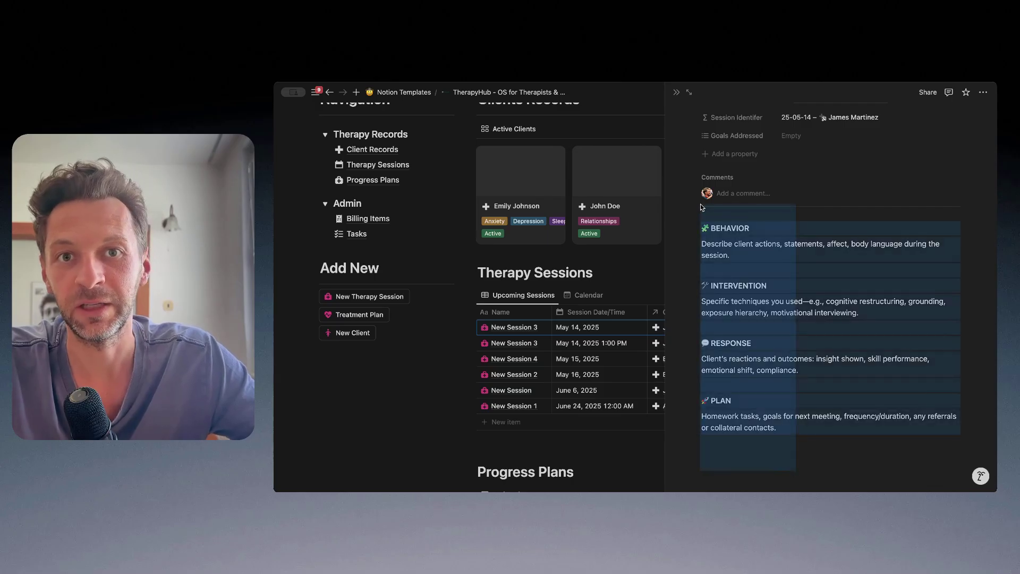
key("BackSpace")
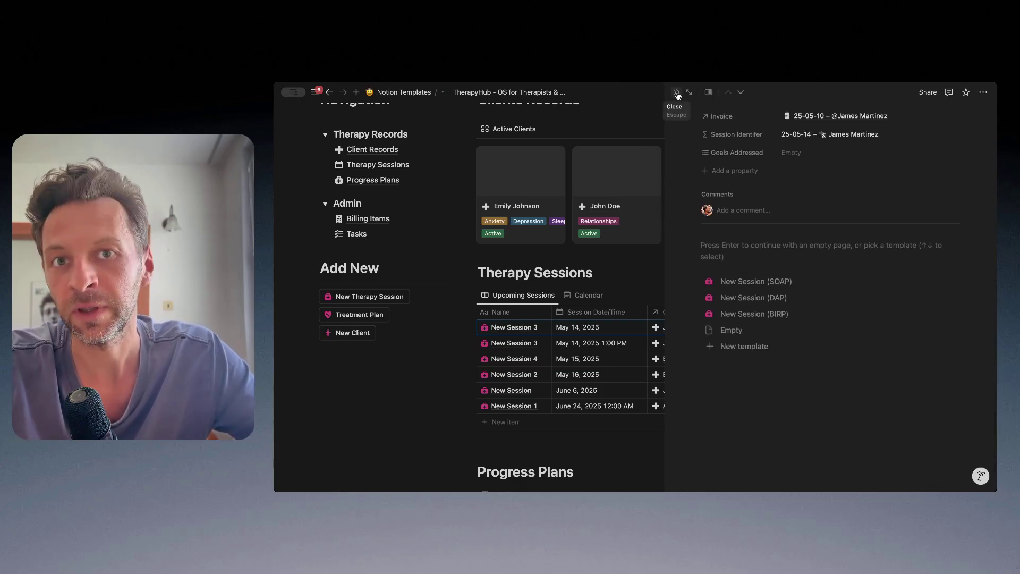
left_click(765, 281)
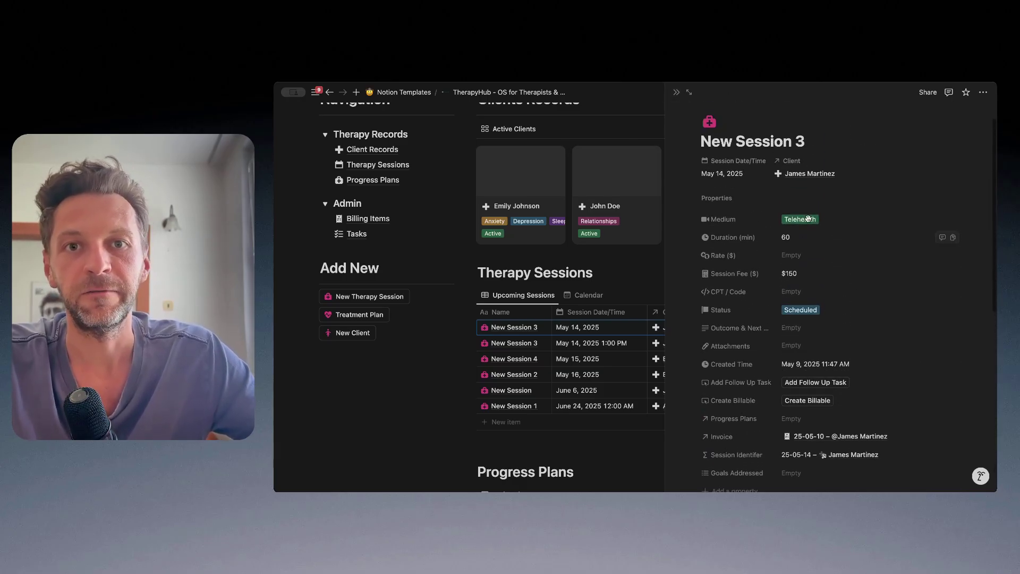
scroll(795, 355, "down", 5)
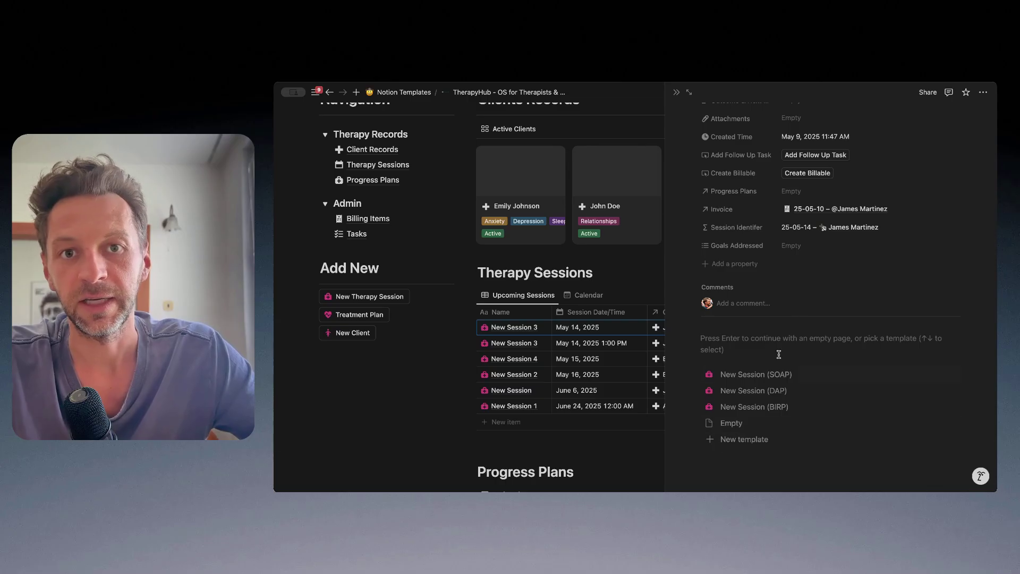
scroll(740, 450, "up", 5)
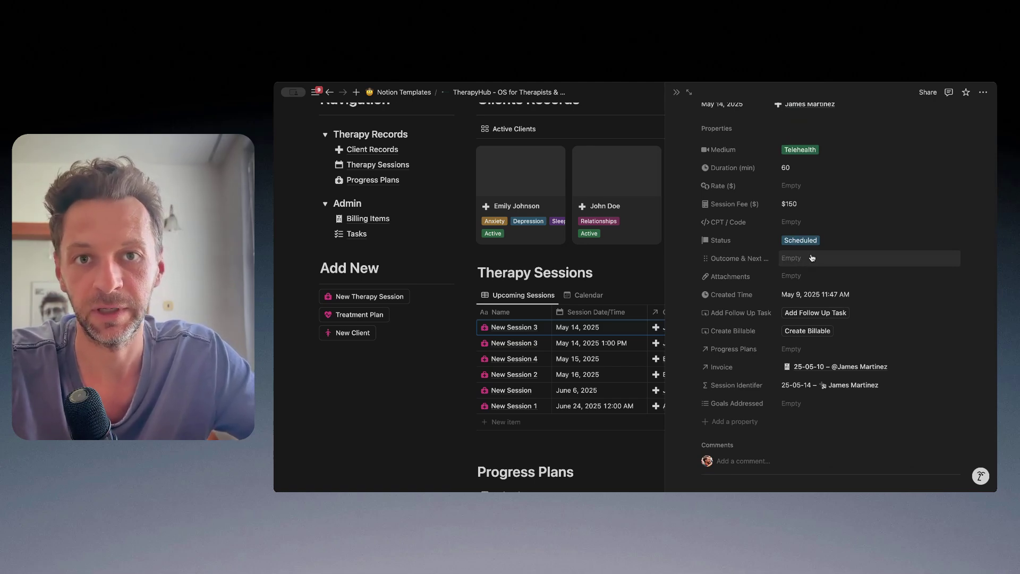
left_click(675, 94)
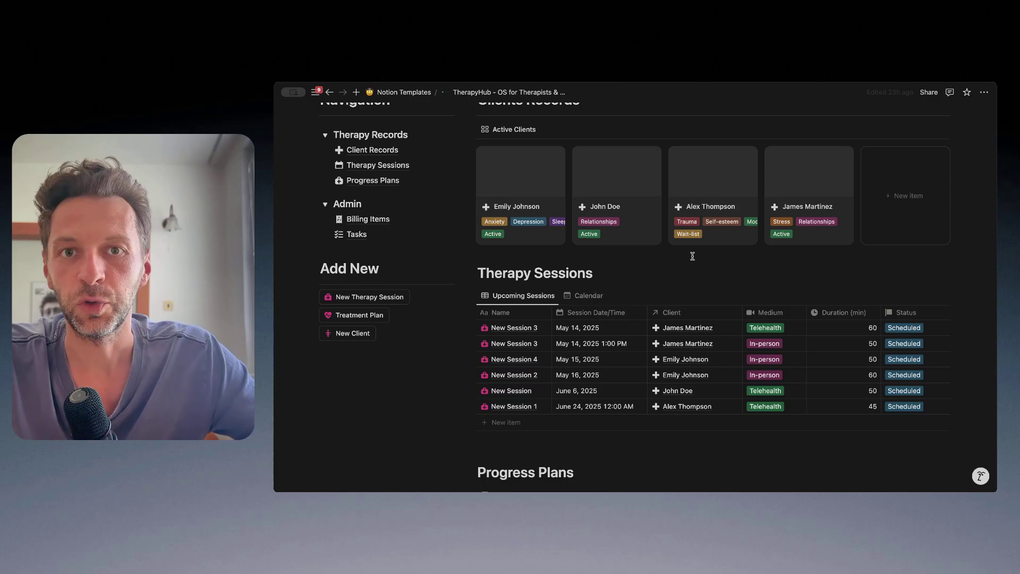
scroll(712, 234, "up", 2)
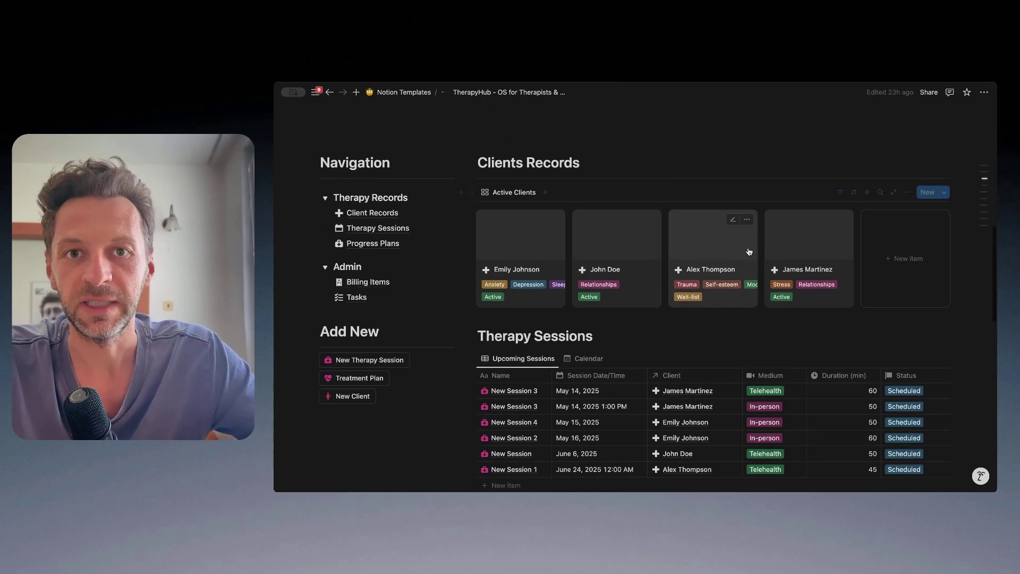
left_click(707, 243)
scroll(676, 318, "down", 10)
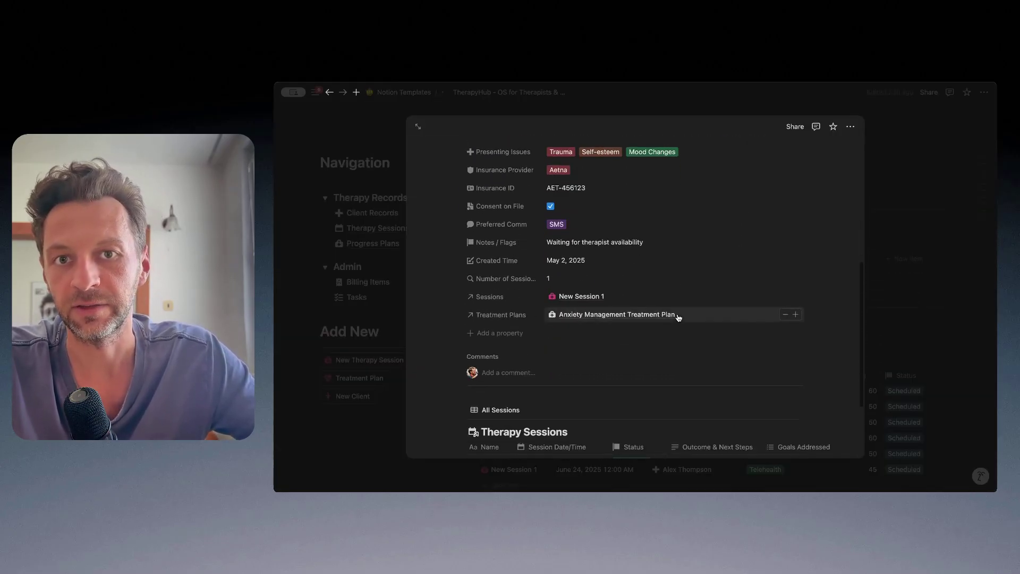
scroll(678, 317, "up", 5)
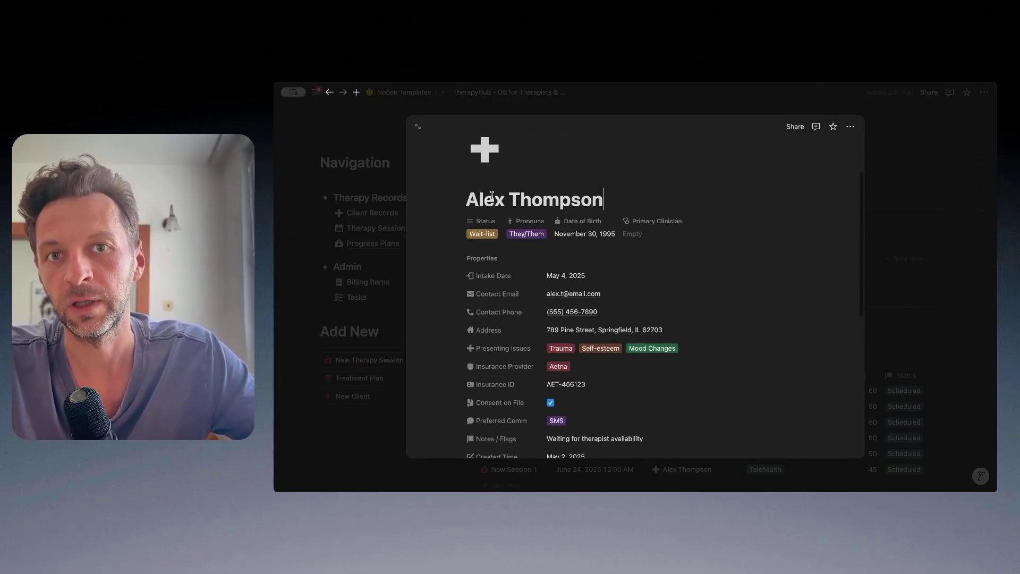
scroll(563, 351, "down", 3)
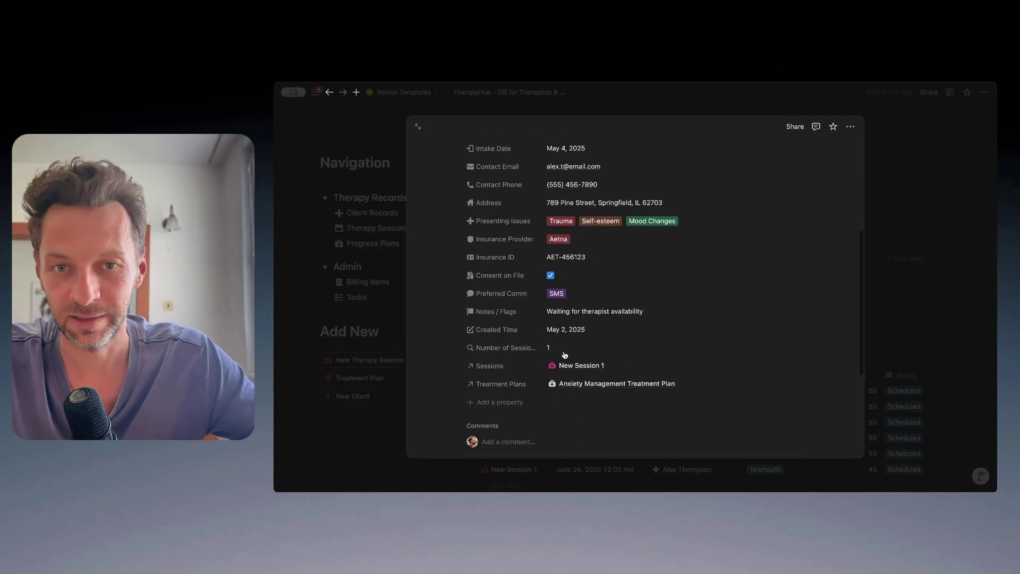
scroll(564, 355, "up", 2)
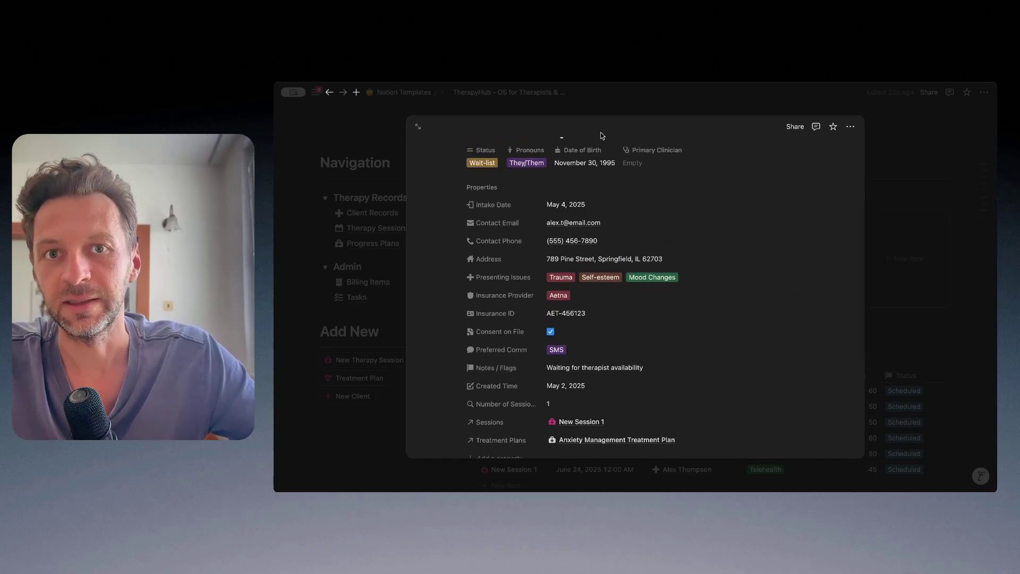
scroll(603, 254, "down", 6)
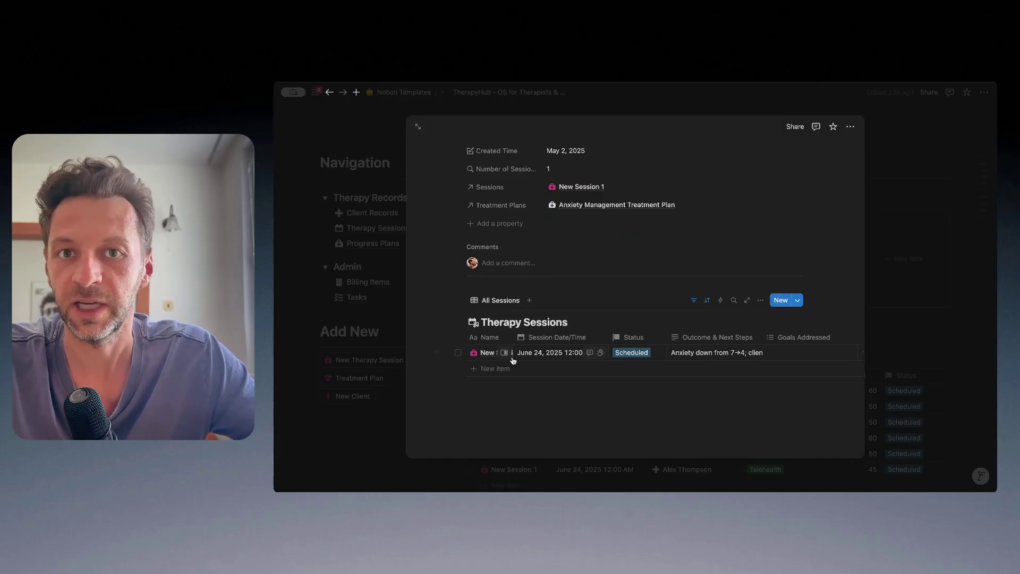
scroll(731, 345, "right", 2)
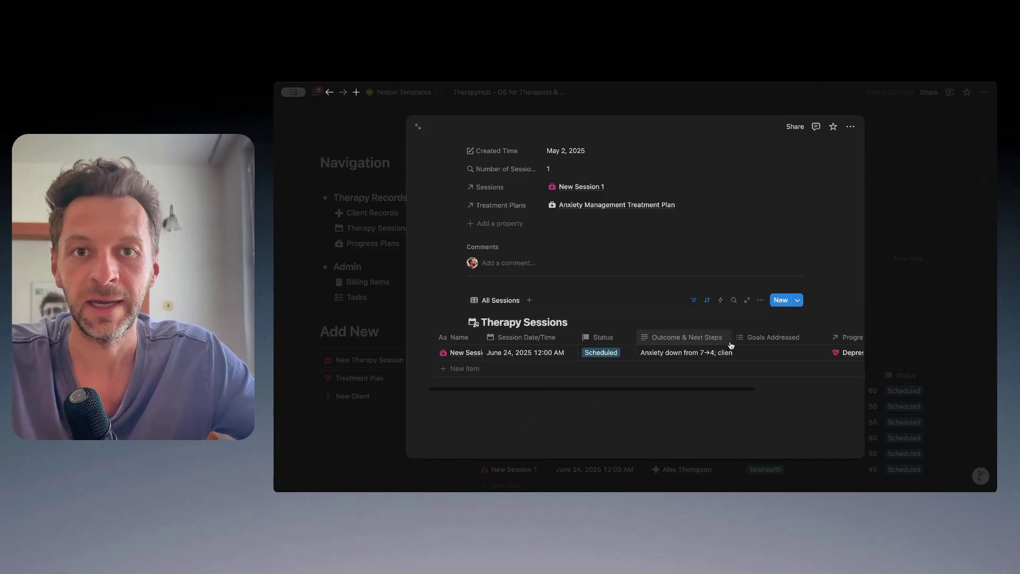
scroll(781, 354, "right", 3)
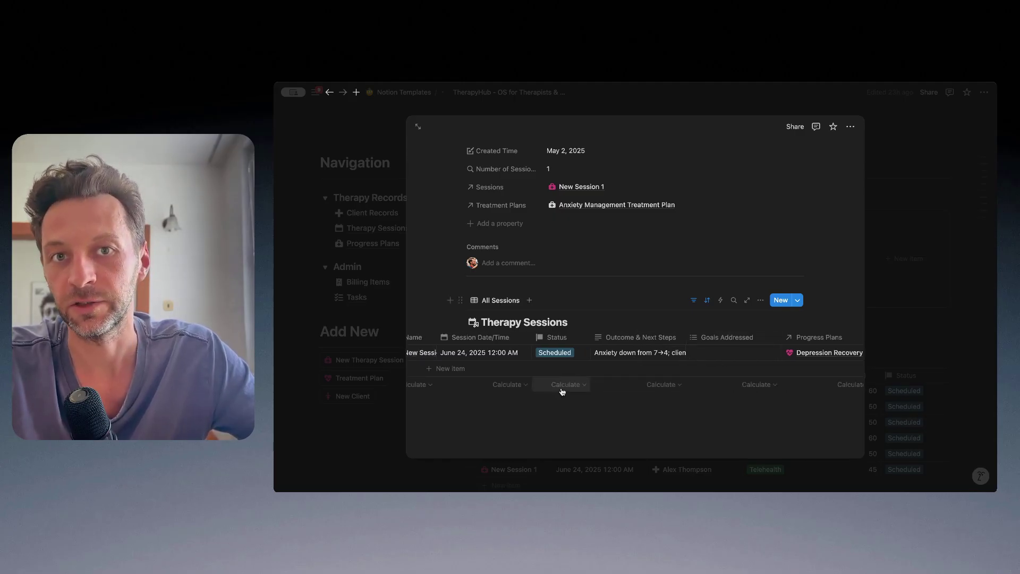
scroll(563, 388, "left", 5)
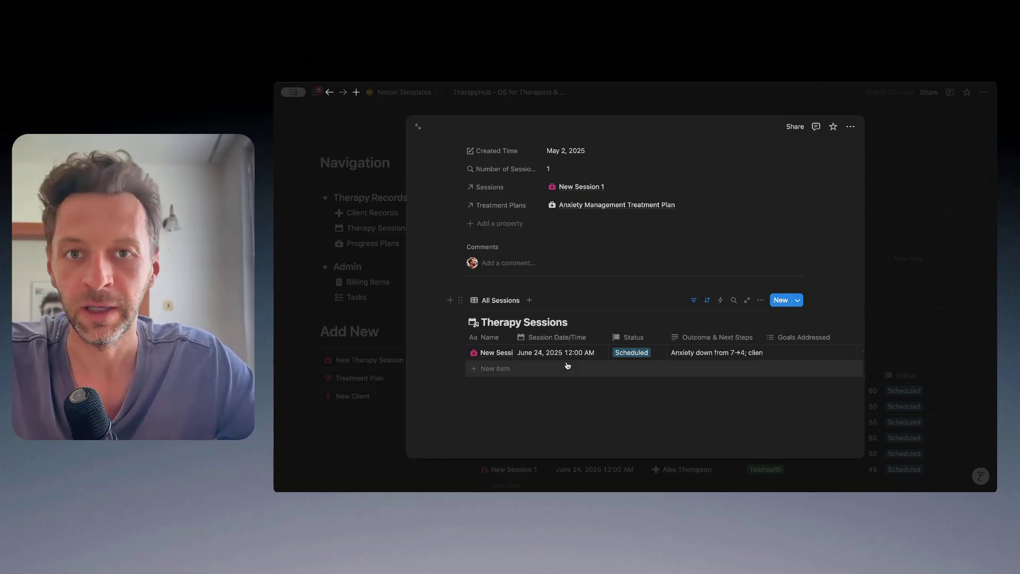
scroll(614, 389, "up", 5)
scroll(613, 390, "down", 4)
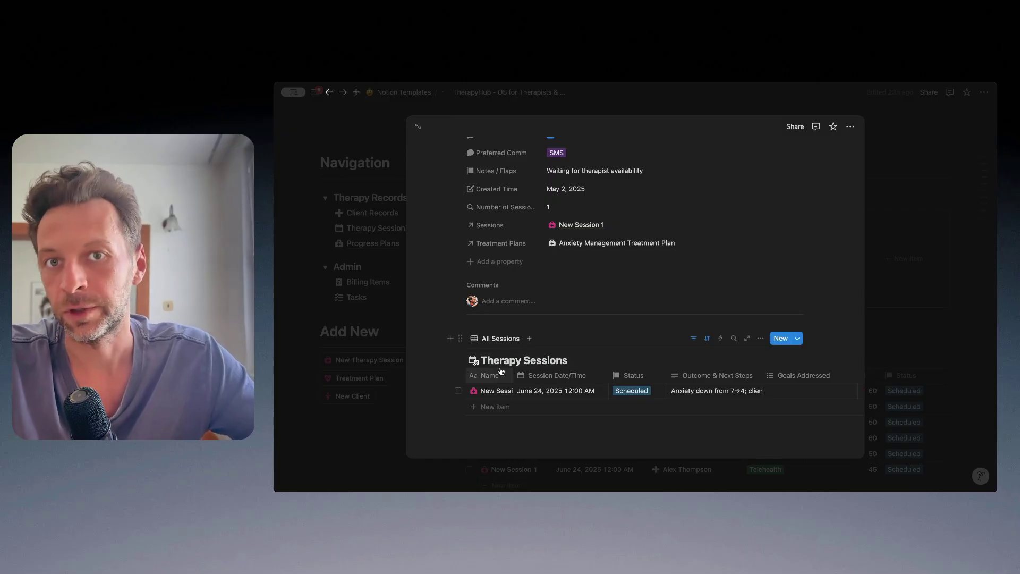
scroll(595, 348, "down", 2)
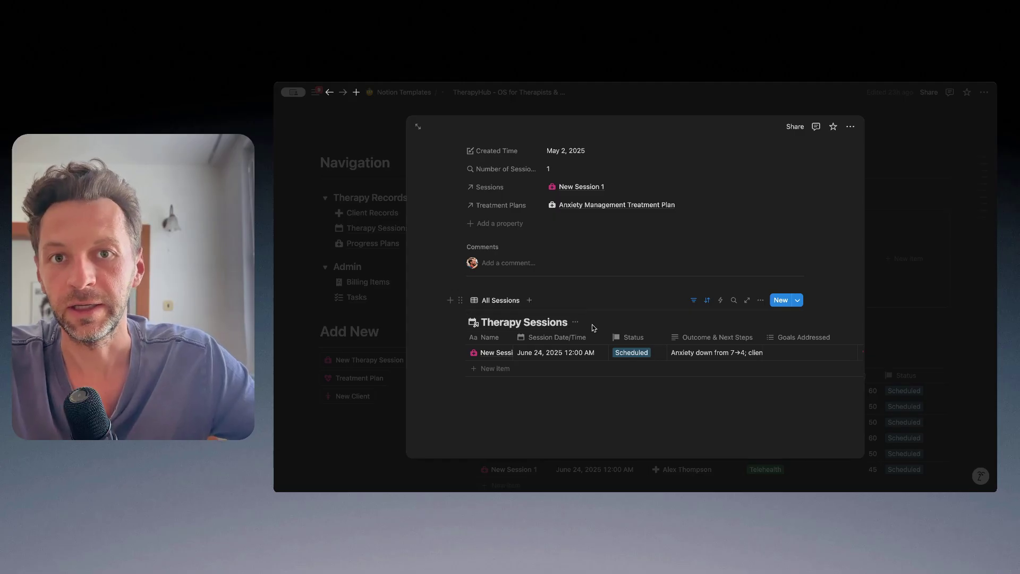
scroll(556, 320, "up", 5)
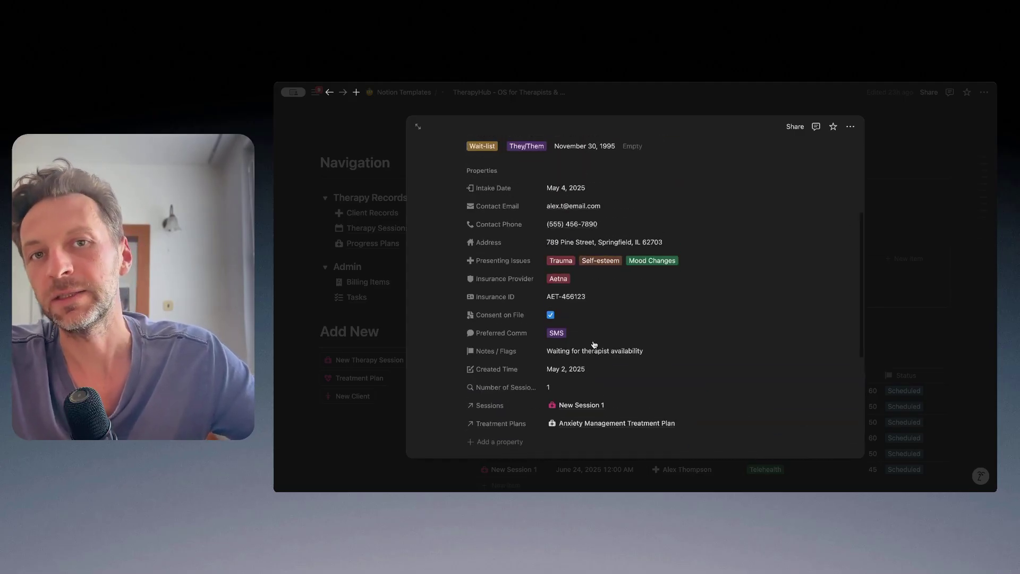
scroll(594, 345, "down", 5)
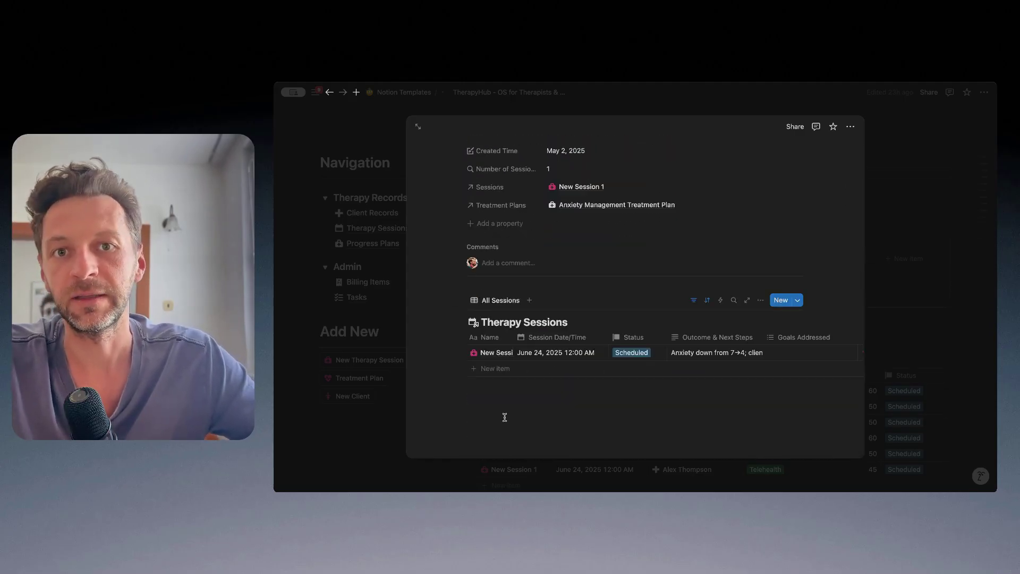
scroll(587, 368, "up", 5)
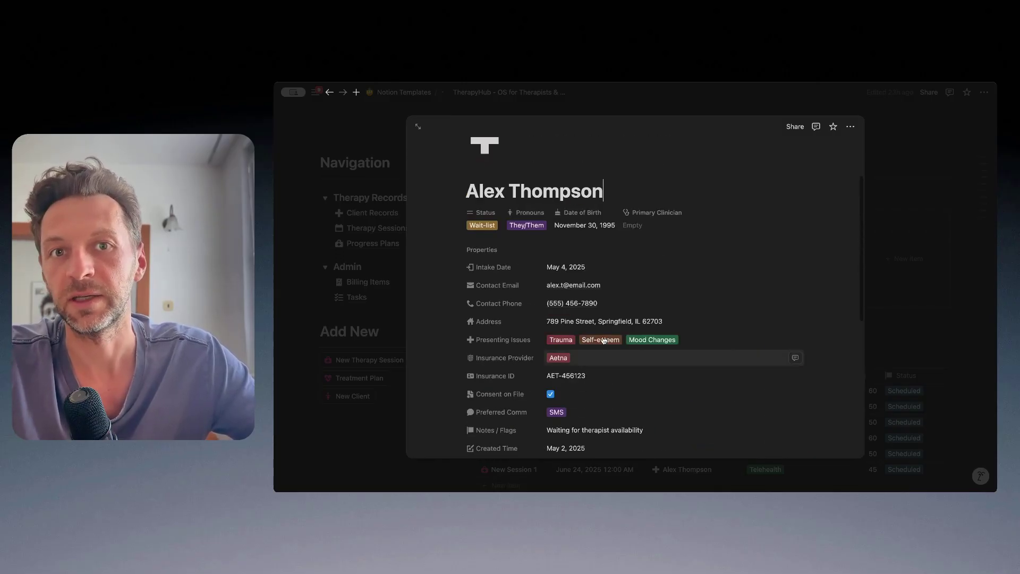
left_click(914, 202)
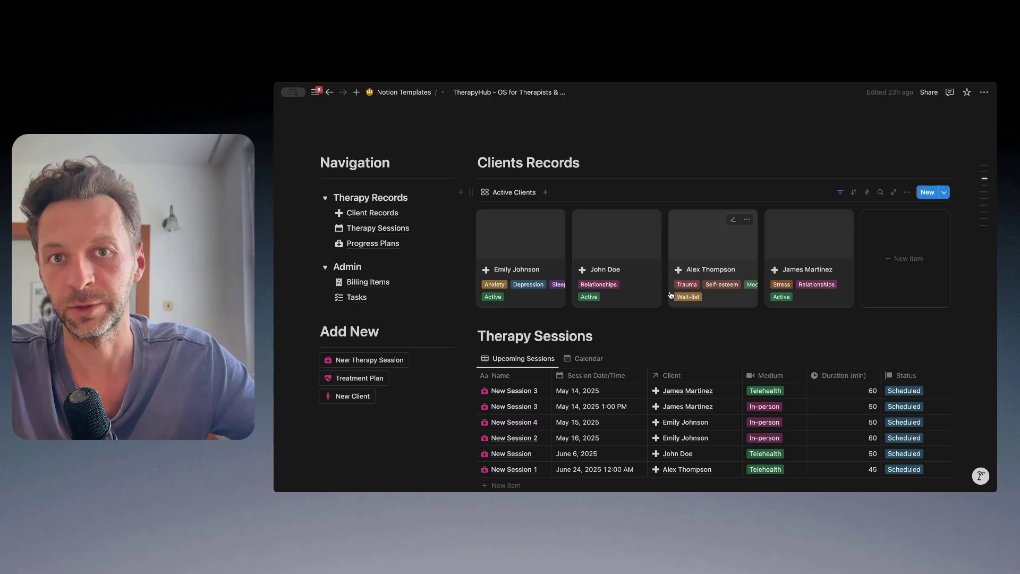
Step: Scroll to Progress Plans and open the Depression Recovery Plan beside the dashboard
scroll(669, 289, "down", 3)
scroll(616, 268, "down", 4)
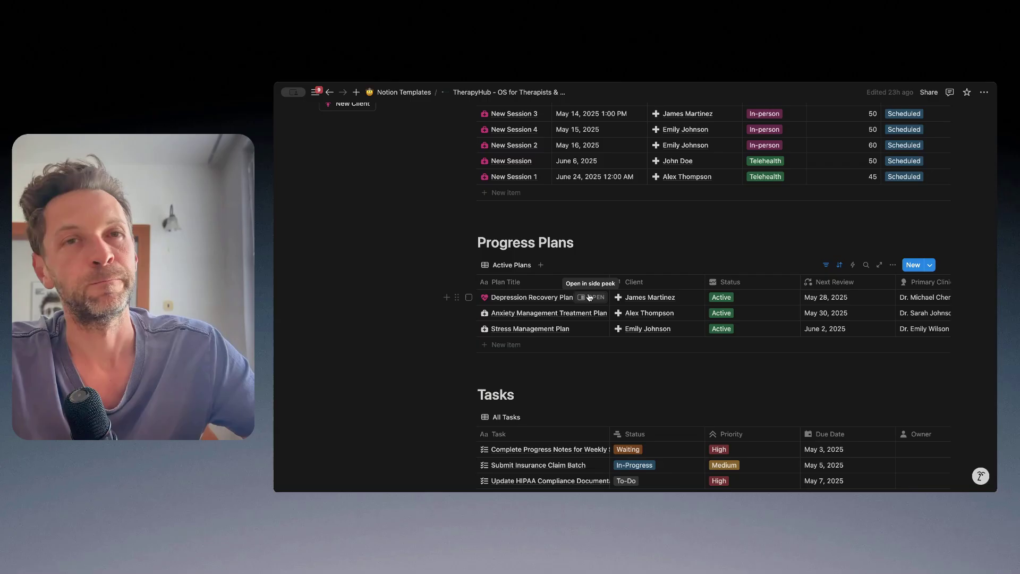
left_click(591, 300)
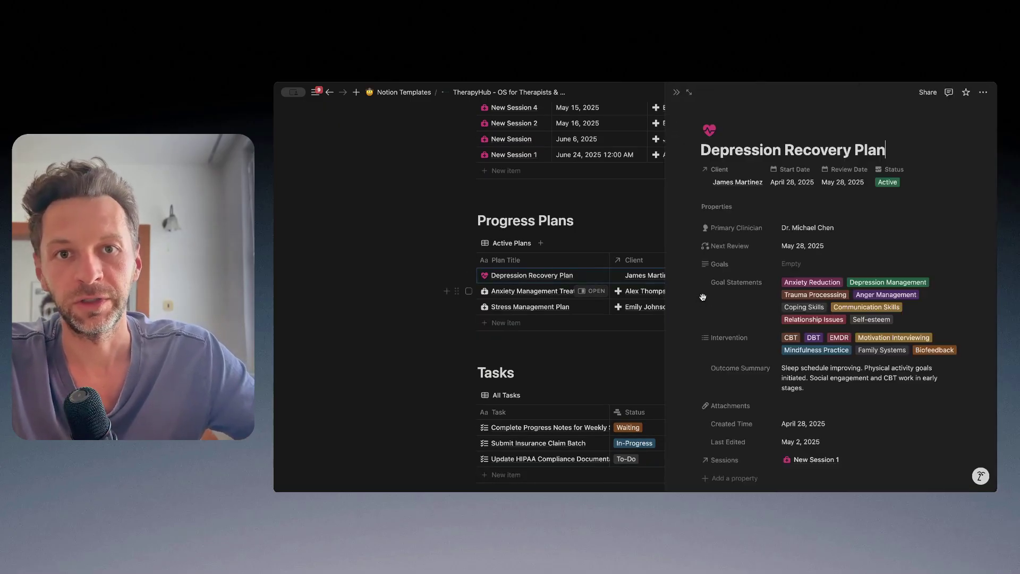
scroll(826, 308, "down", 5)
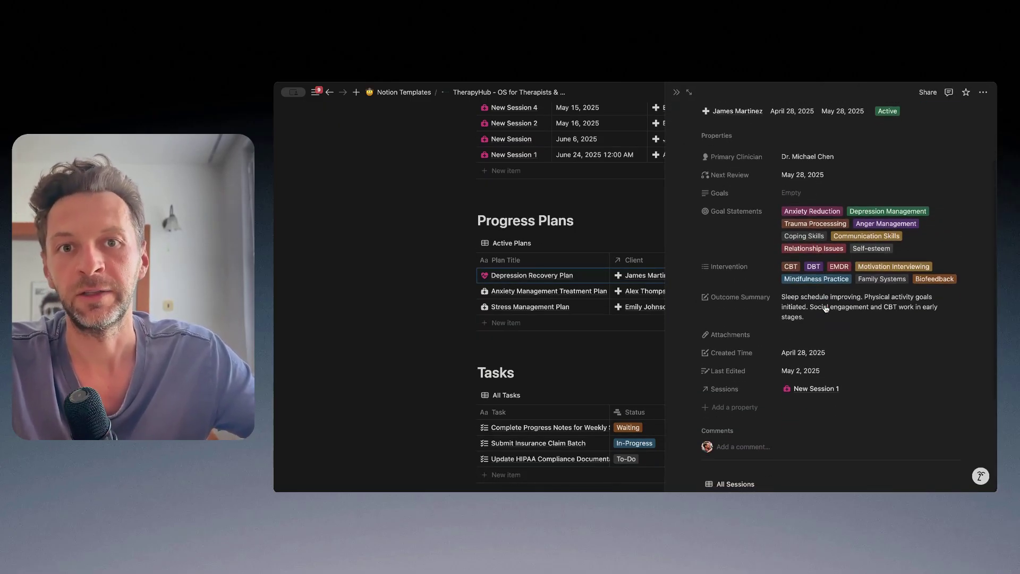
scroll(826, 308, "up", 2)
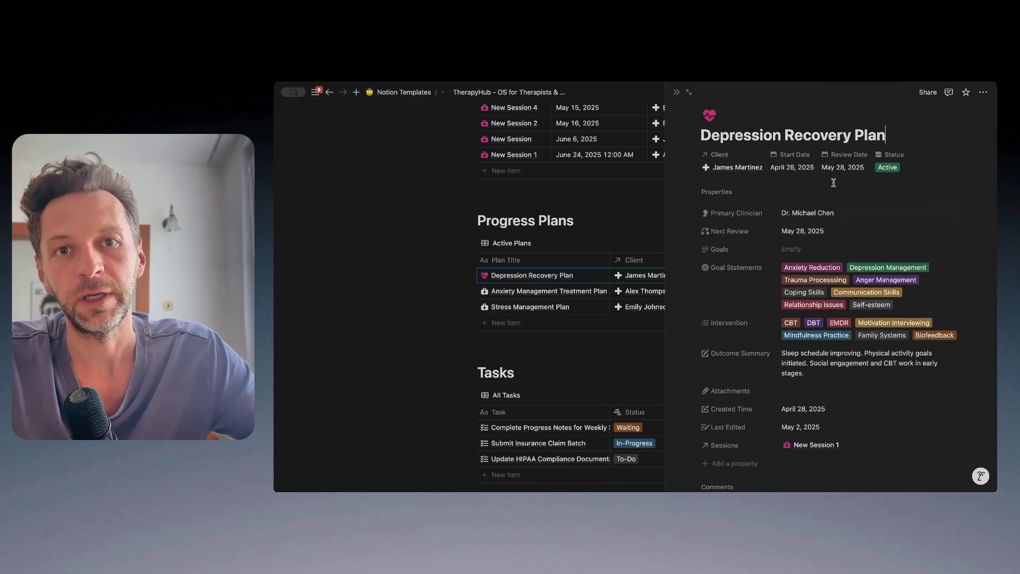
Step: Check the plan's Client link without changing it, then review its goals, interventions and linked session
left_click(736, 167)
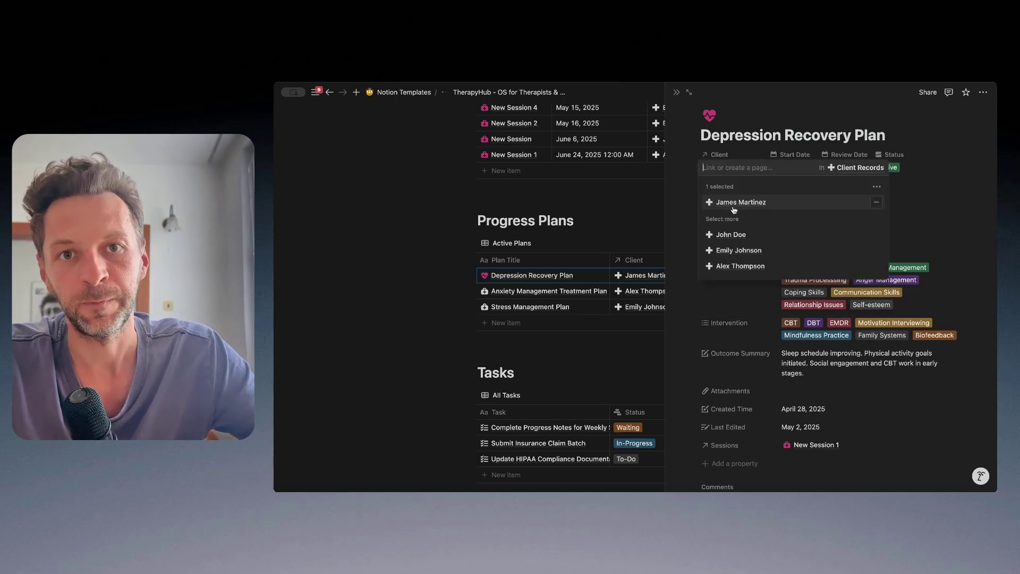
left_click(746, 132)
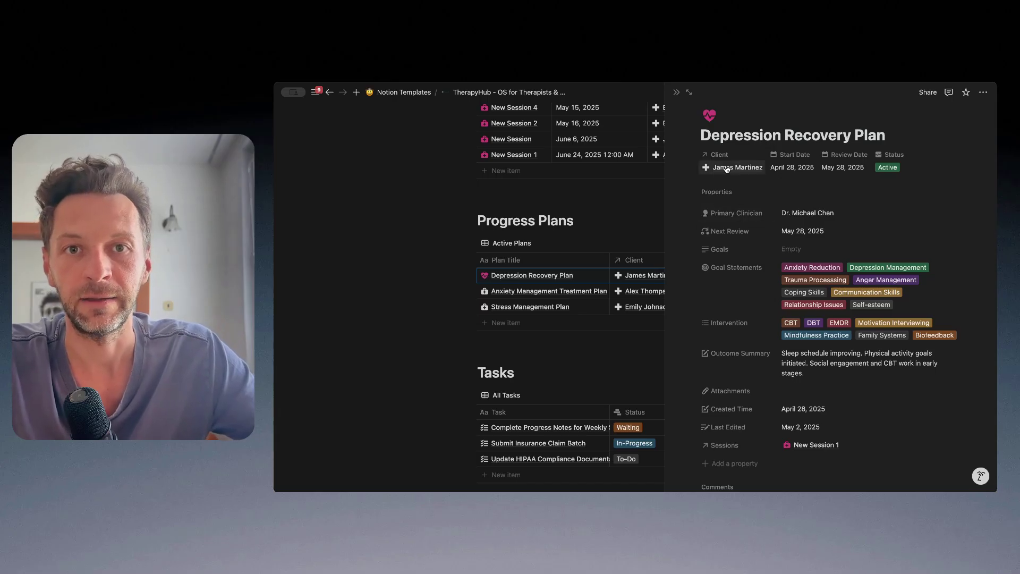
scroll(825, 228, "down", 3)
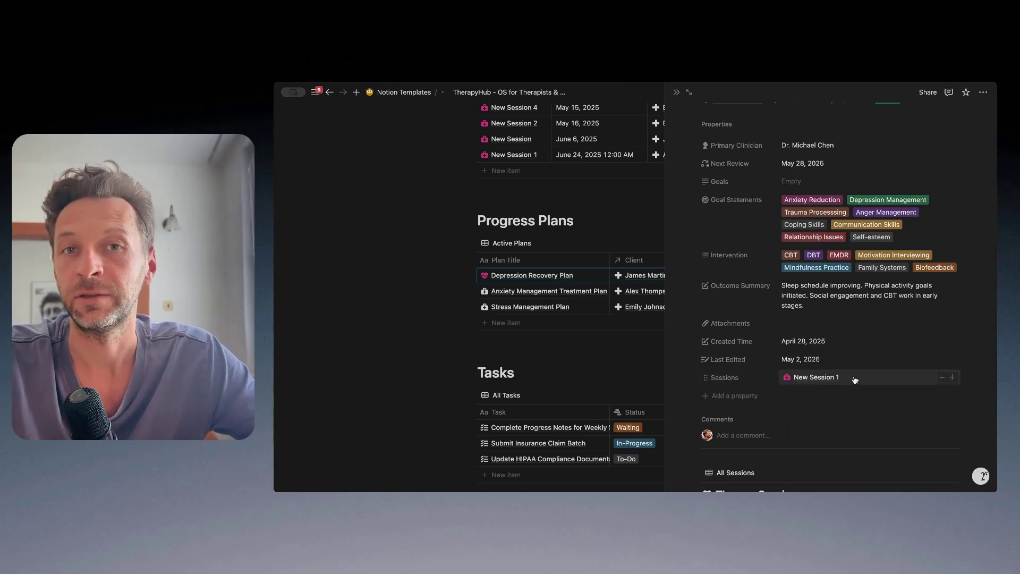
scroll(850, 387, "up", 3)
scroll(844, 397, "down", 2)
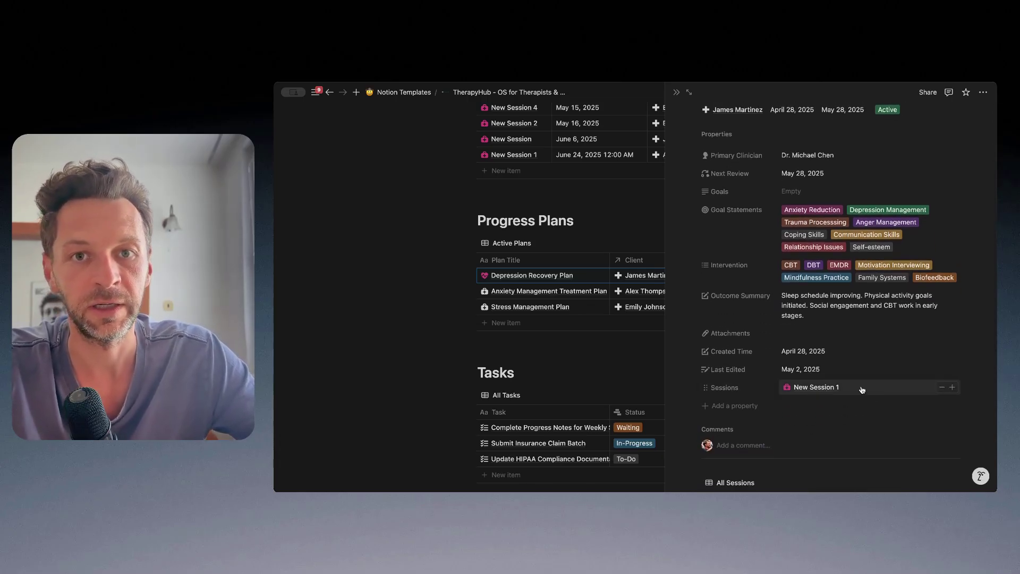
left_click(862, 390)
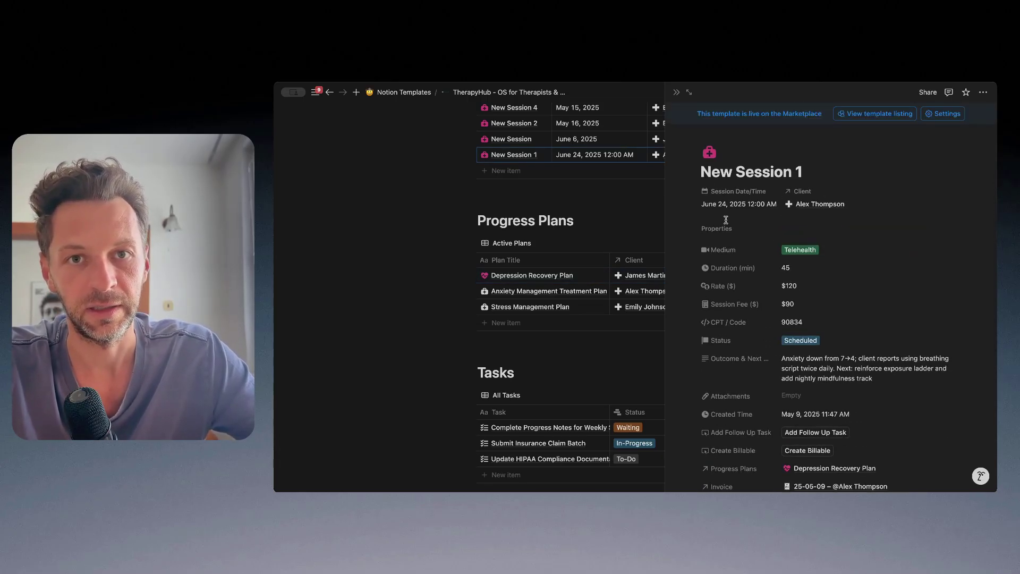
left_click(614, 202)
scroll(591, 364, "down", 3)
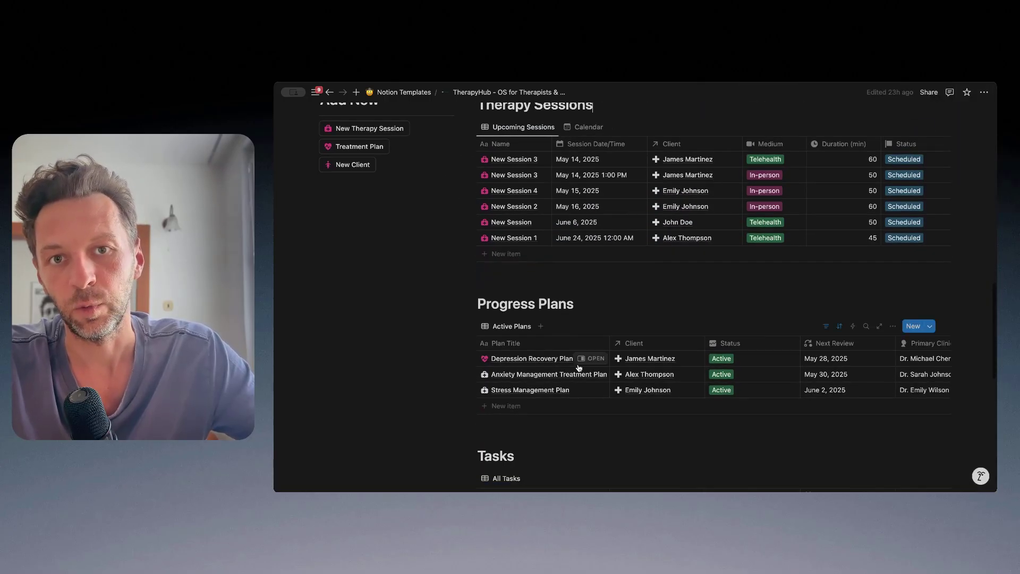
left_click(591, 359)
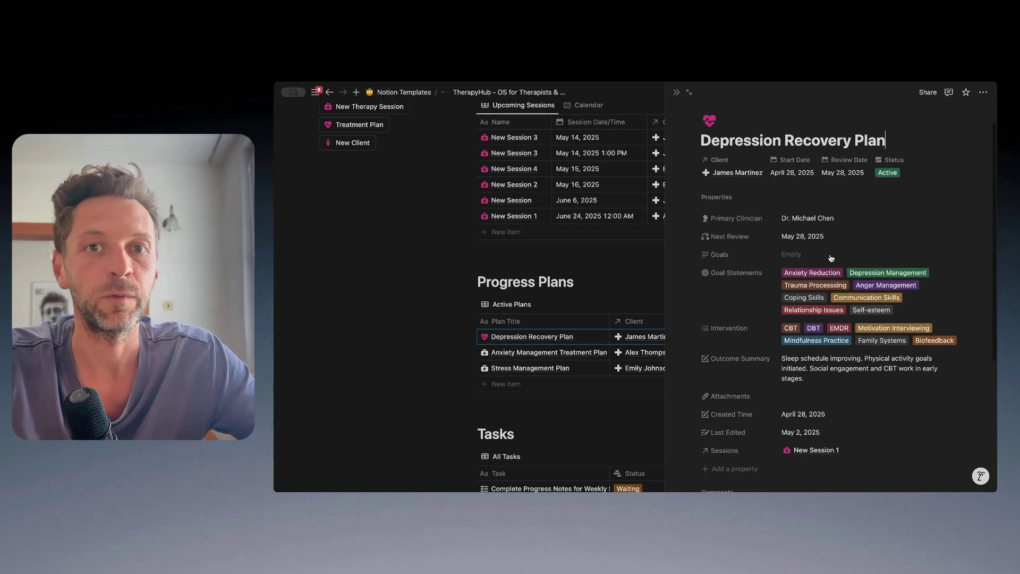
scroll(829, 255, "down", 2)
left_click_drag(832, 251, 834, 249)
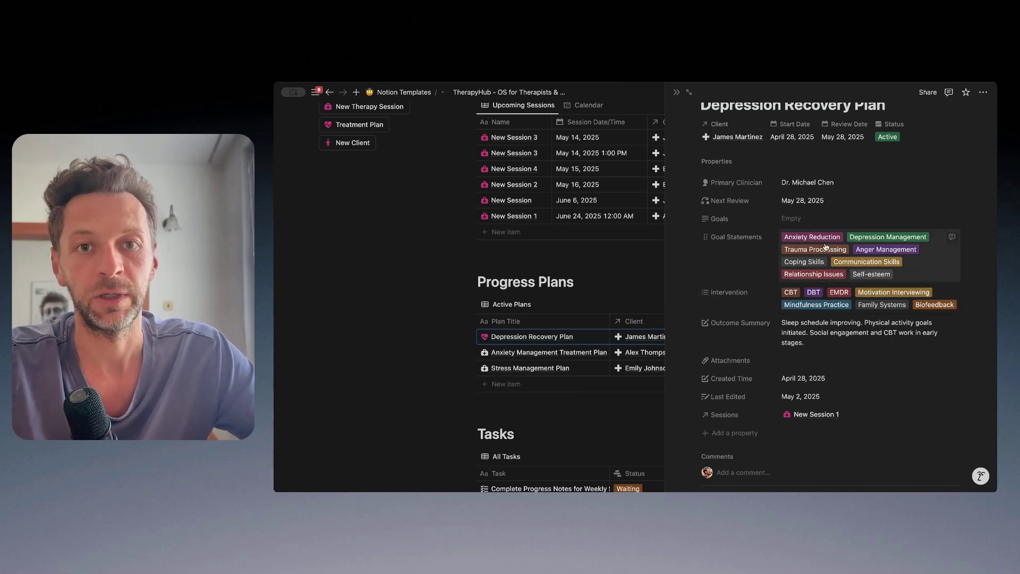
scroll(829, 251, "up", 2)
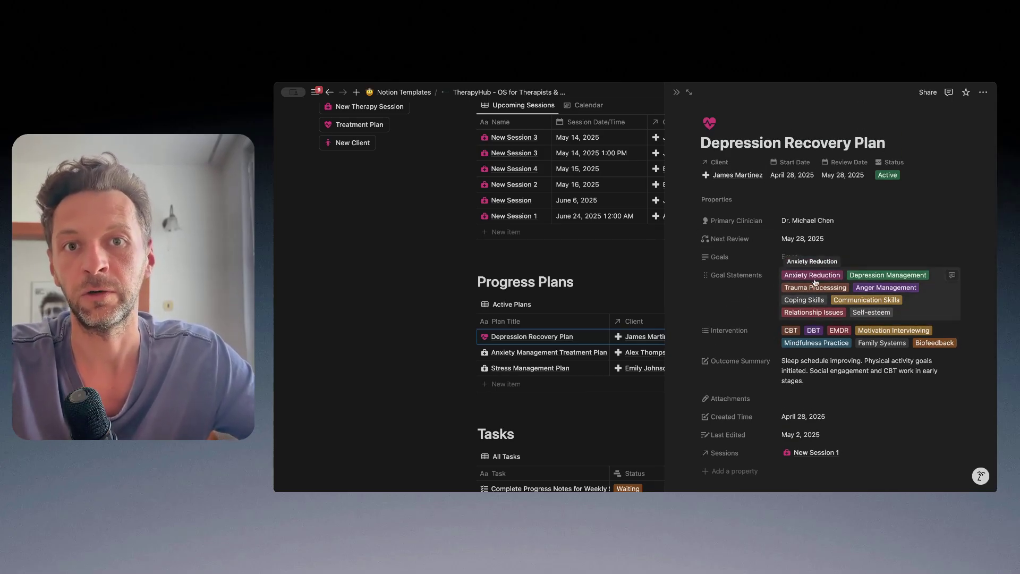
scroll(823, 276, "down", 2)
scroll(825, 275, "down", 1)
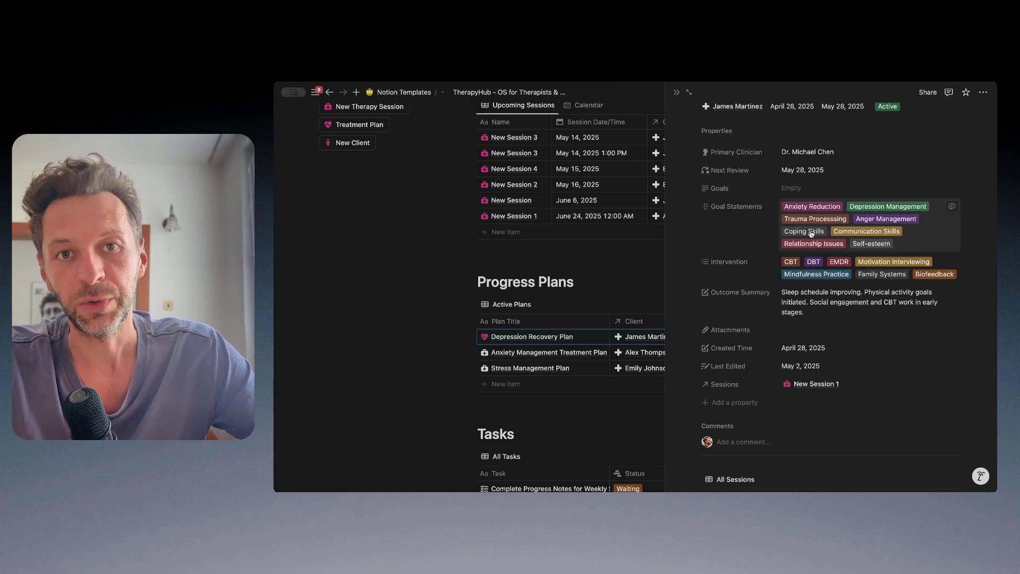
scroll(813, 239, "down", 3)
scroll(818, 297, "up", 6)
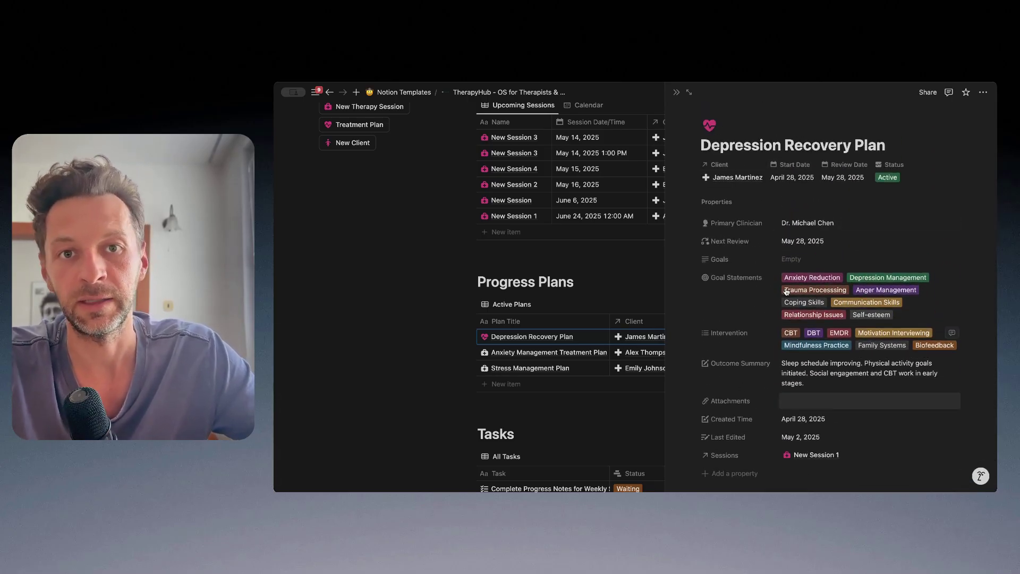
scroll(792, 318, "down", 2)
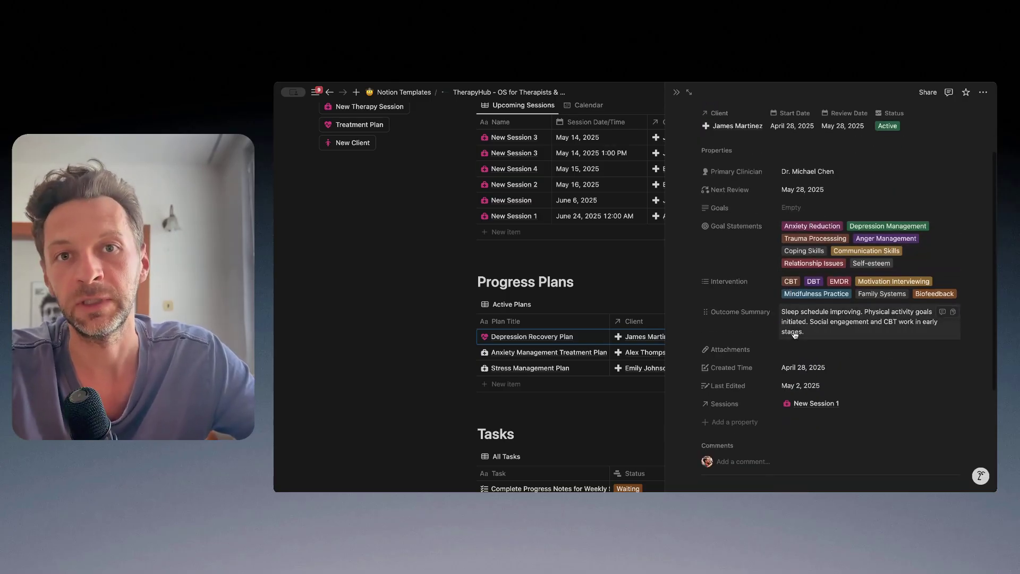
scroll(794, 333, "up", 2)
scroll(815, 221, "down", 2)
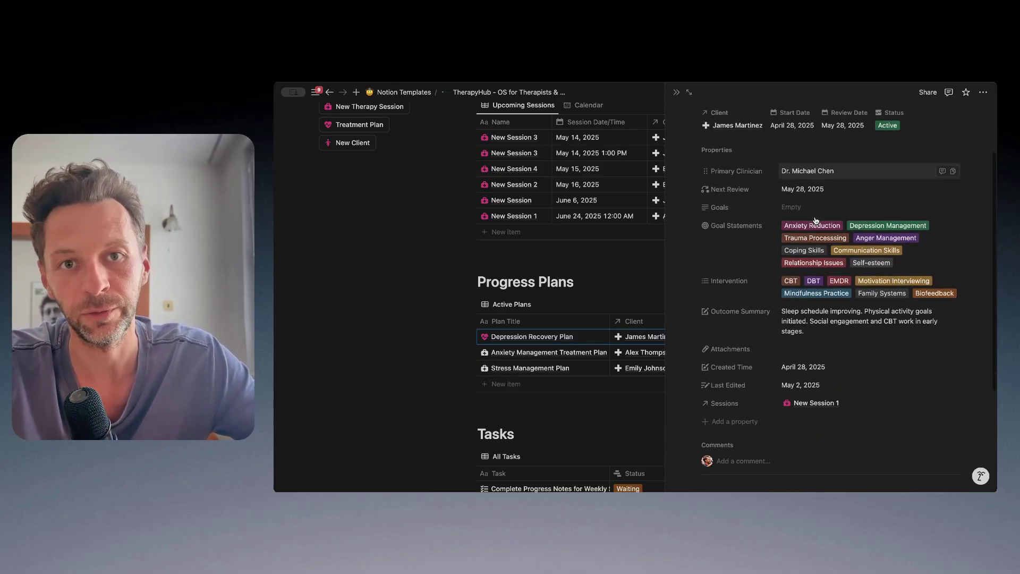
scroll(816, 228, "down", 1)
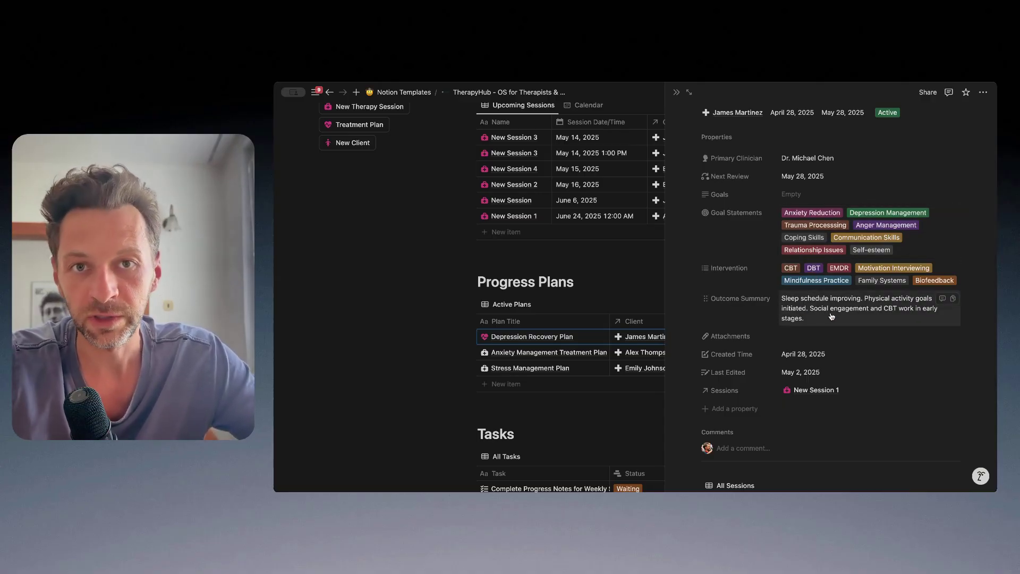
scroll(804, 322, "down", 1)
scroll(775, 239, "up", 3)
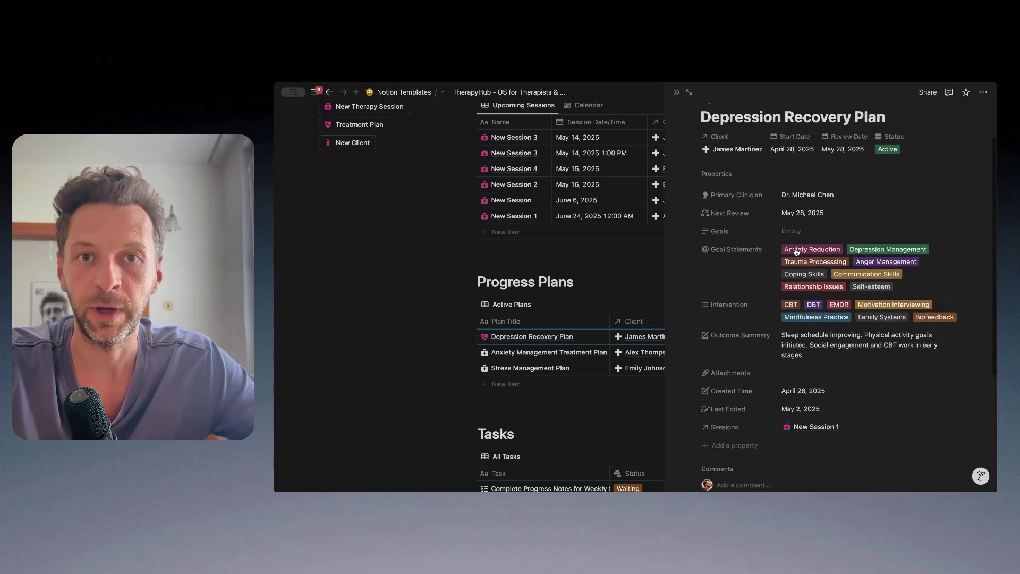
scroll(786, 239, "down", 4)
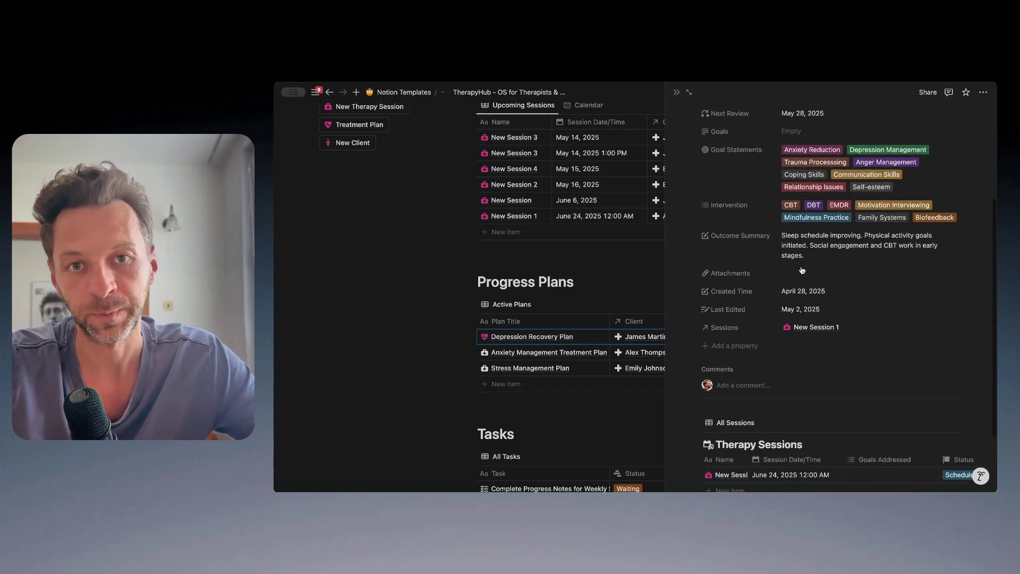
scroll(818, 287, "up", 3)
scroll(832, 305, "up", 2)
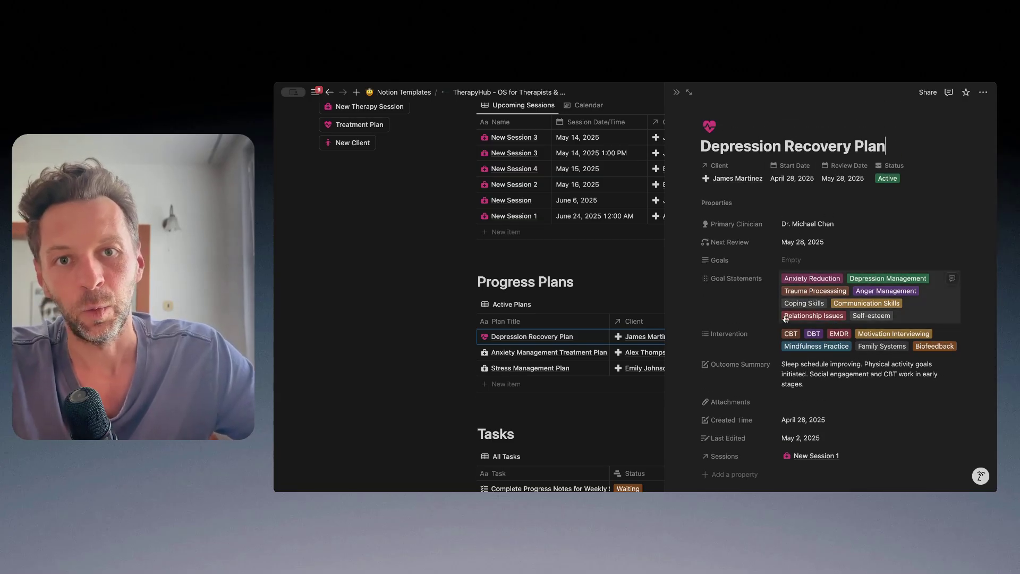
scroll(759, 372, "down", 3)
scroll(775, 361, "up", 2)
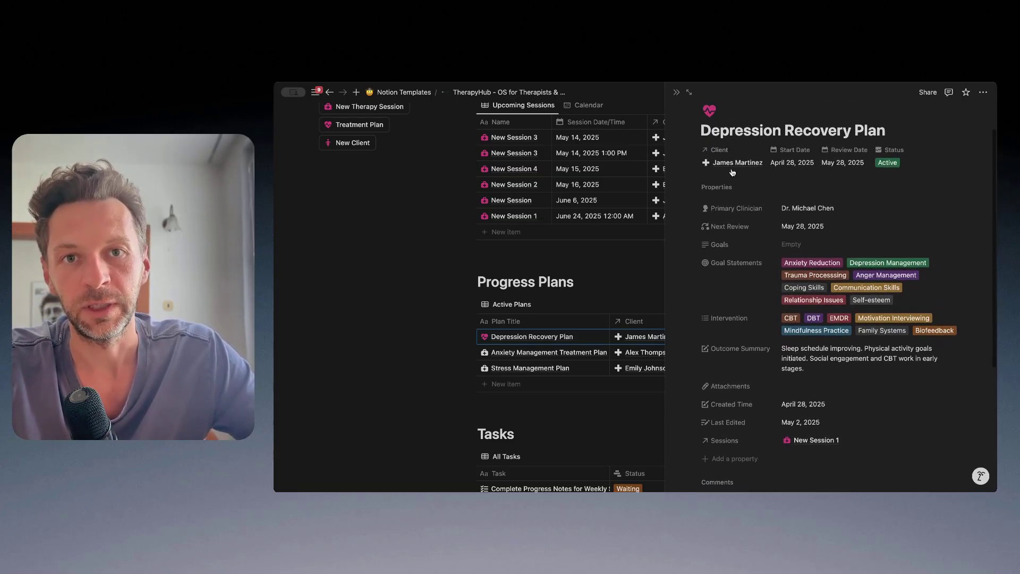
scroll(797, 340, "down", 2)
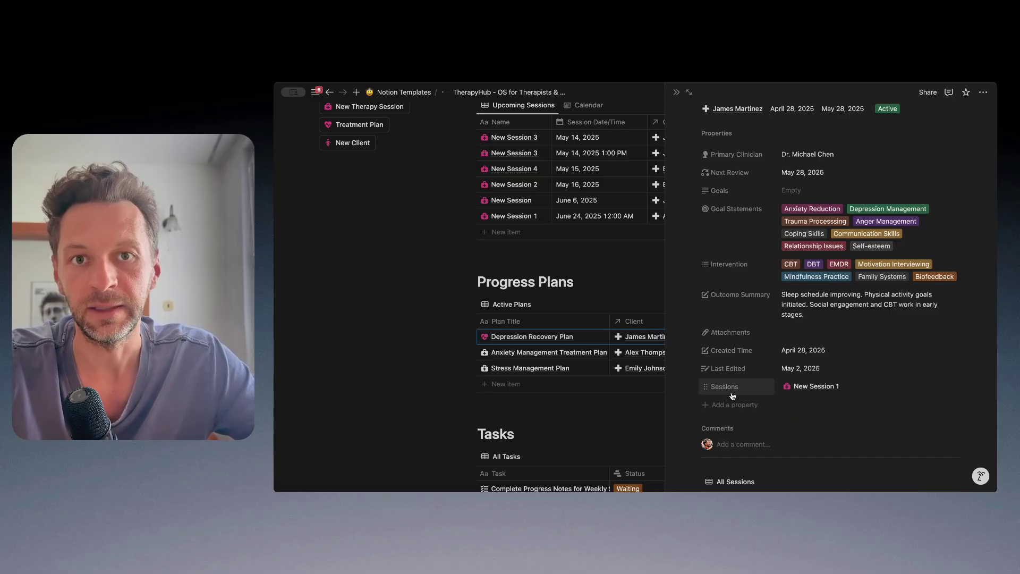
scroll(844, 366, "up", 3)
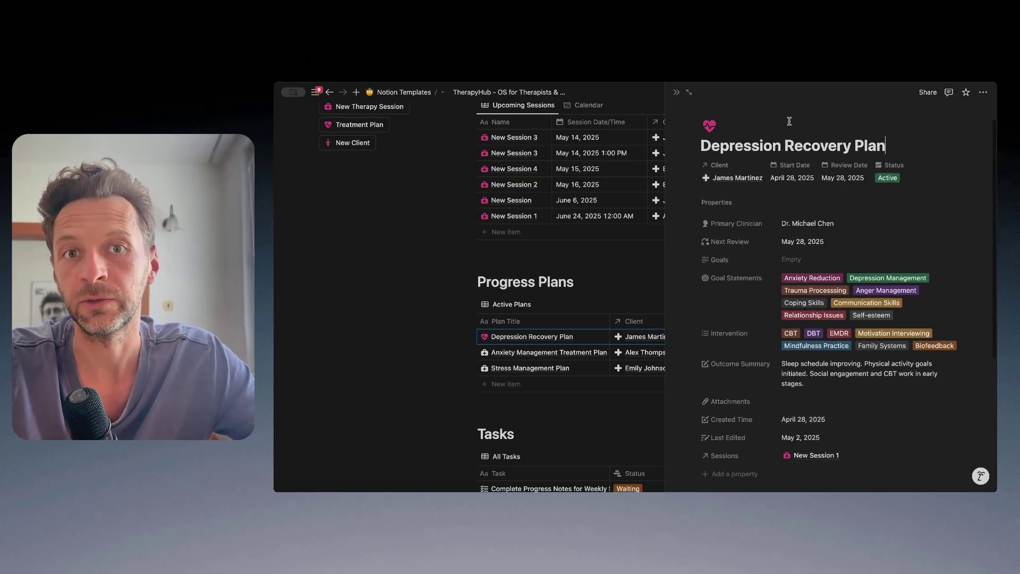
scroll(799, 334, "down", 8)
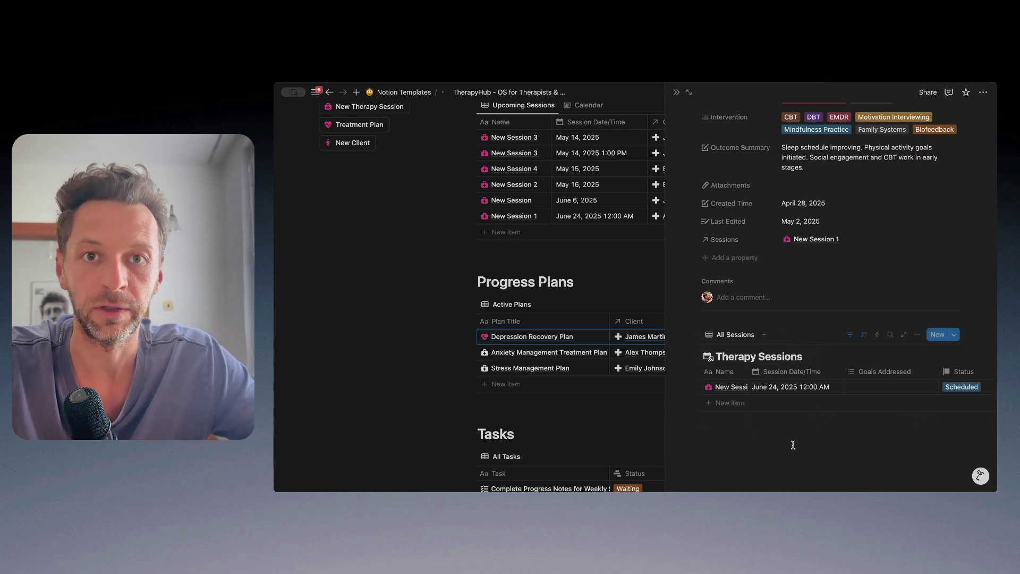
scroll(786, 287, "up", 5)
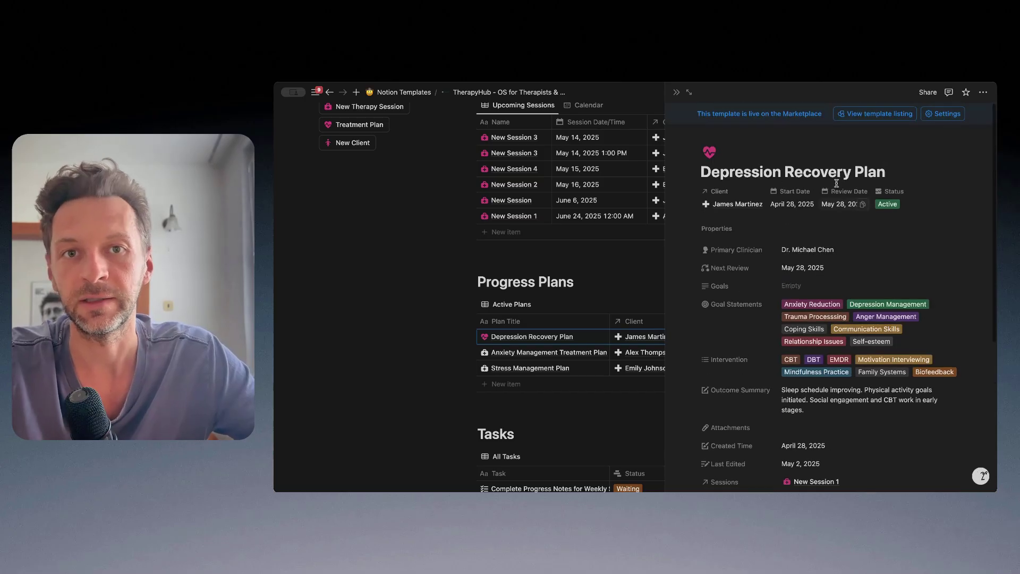
left_click(893, 170)
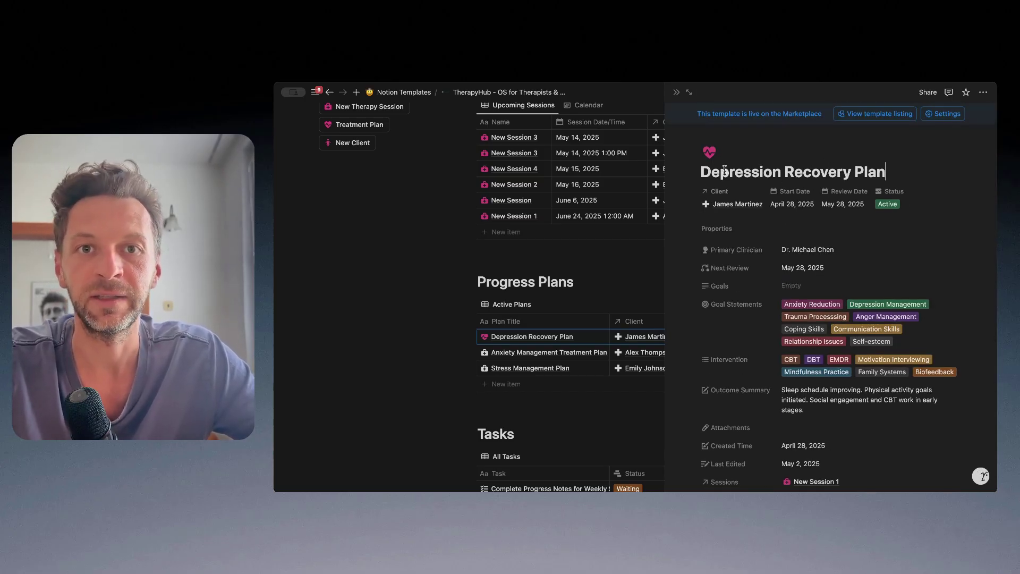
scroll(786, 265, "down", 2)
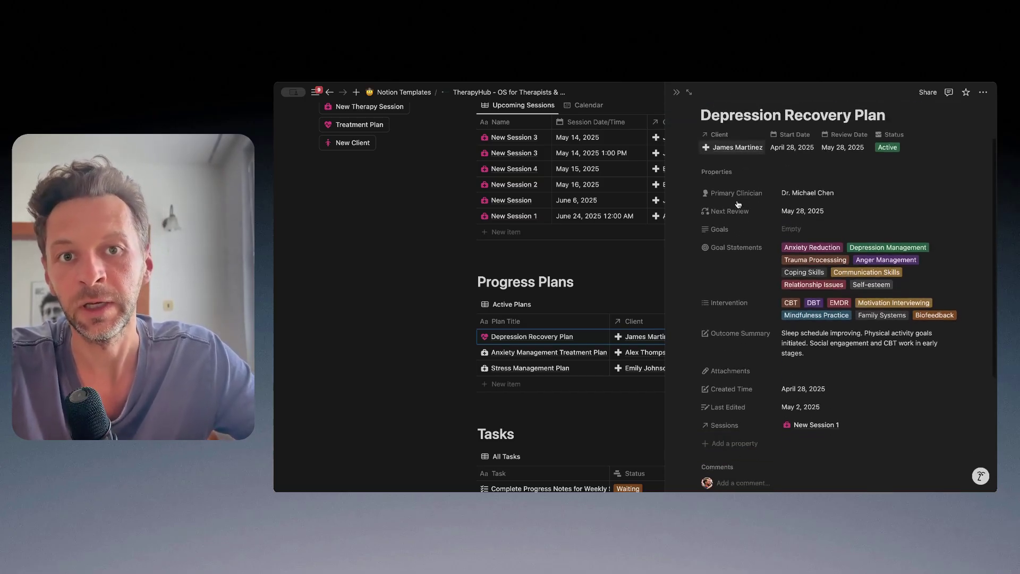
scroll(849, 347, "down", 1)
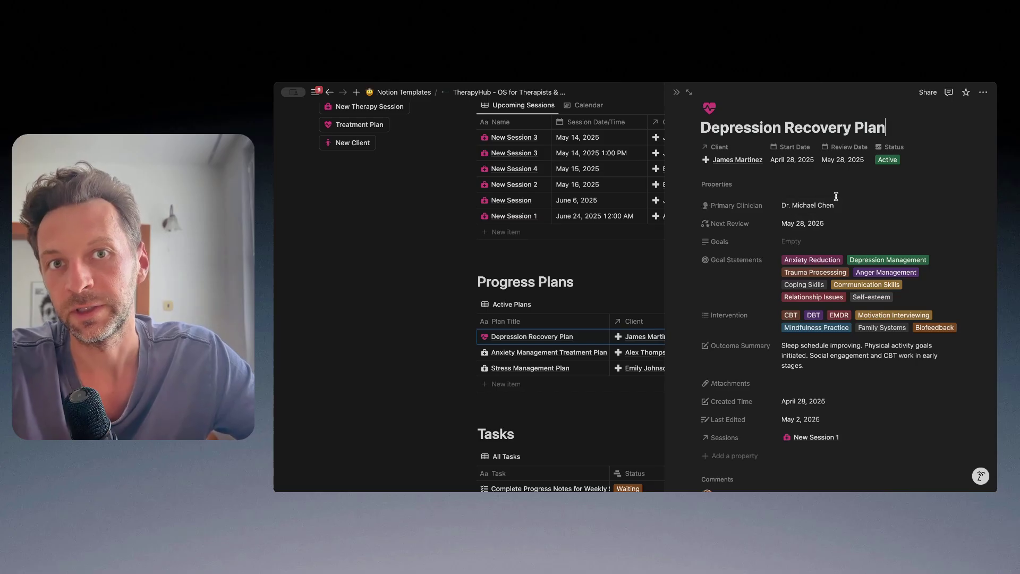
scroll(790, 251, "down", 1)
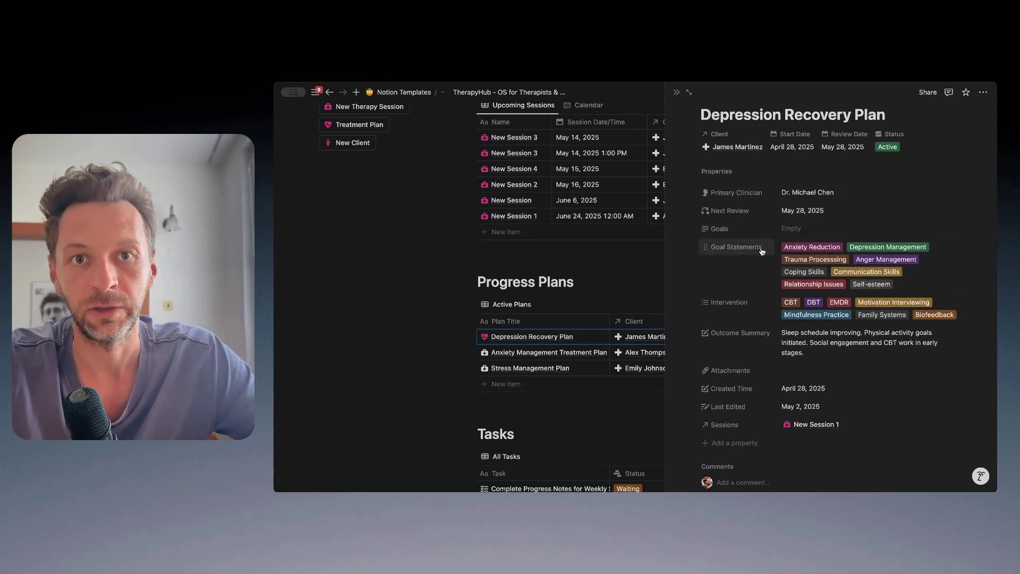
scroll(814, 264, "down", 1)
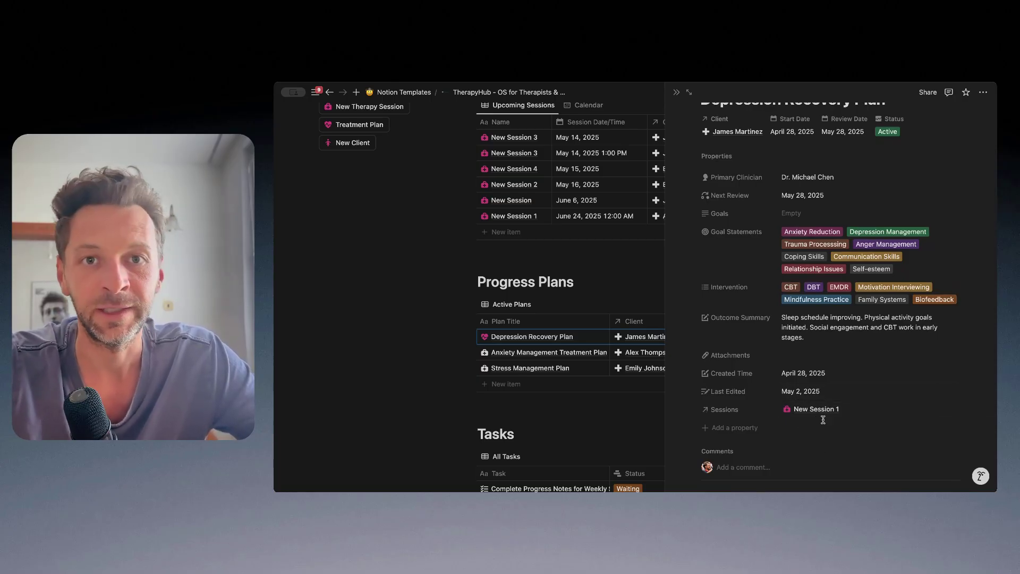
scroll(802, 425, "down", 3)
scroll(803, 424, "down", 3)
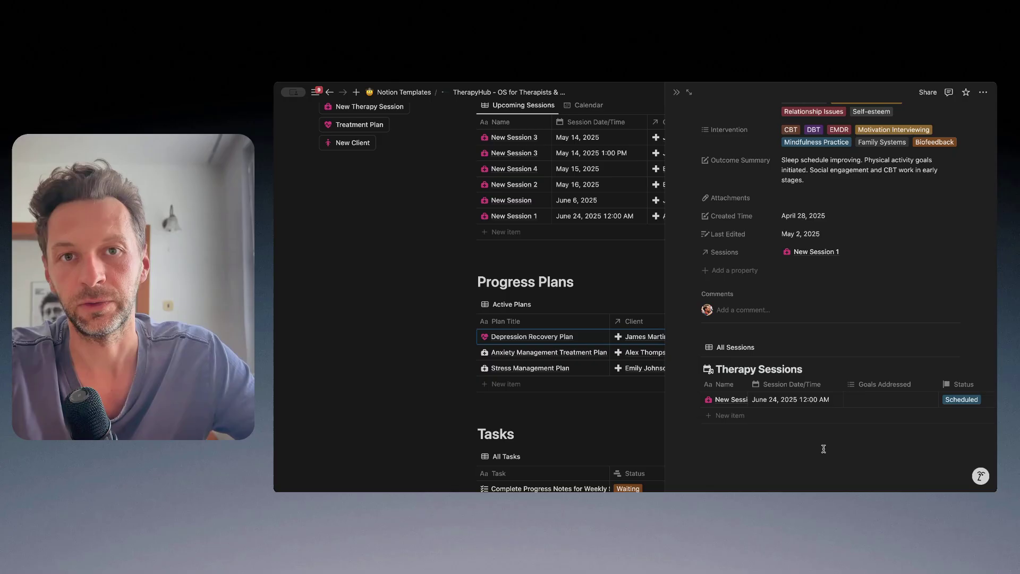
scroll(811, 278, "up", 2)
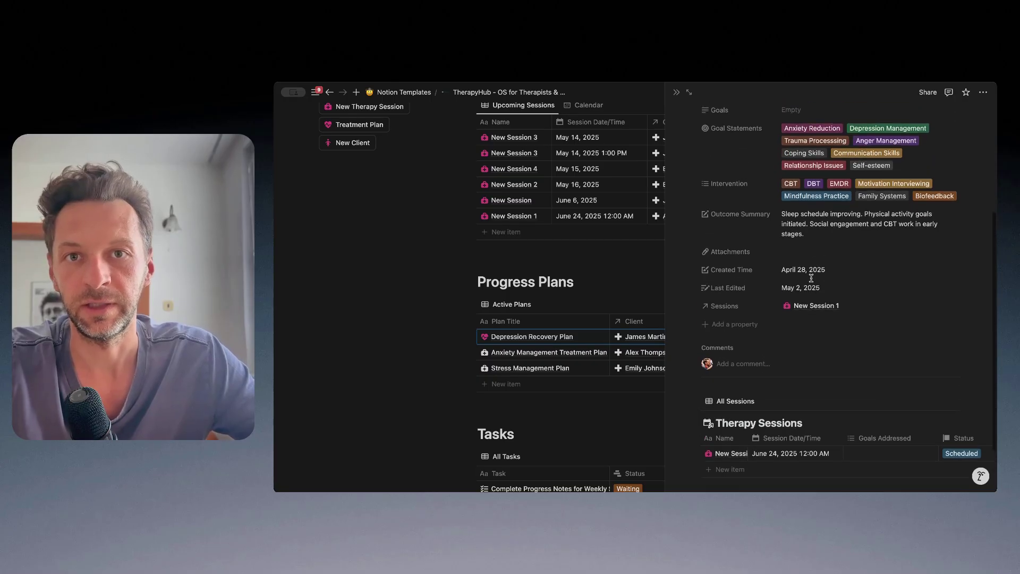
Step: Close the plan preview and scroll to the Tasks table, inspecting its status, priority and due-date columns
left_click(676, 93)
scroll(686, 300, "up", 5)
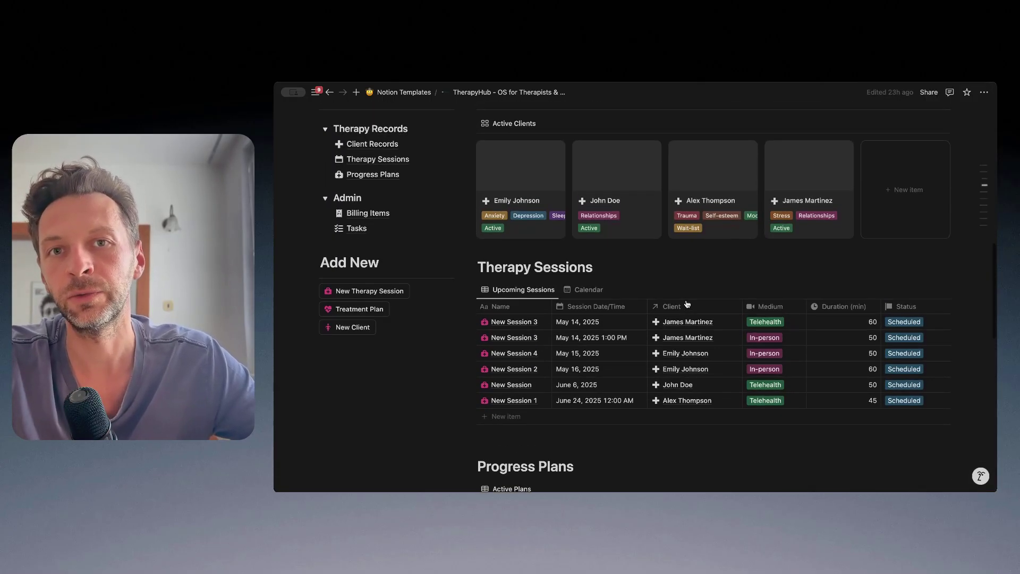
scroll(687, 304, "up", 2)
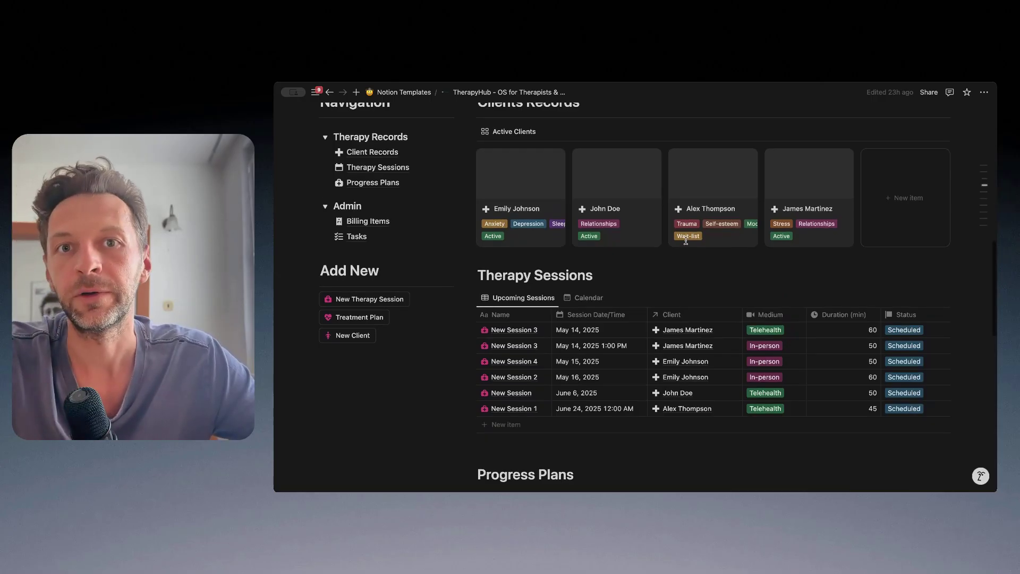
scroll(686, 243, "down", 1)
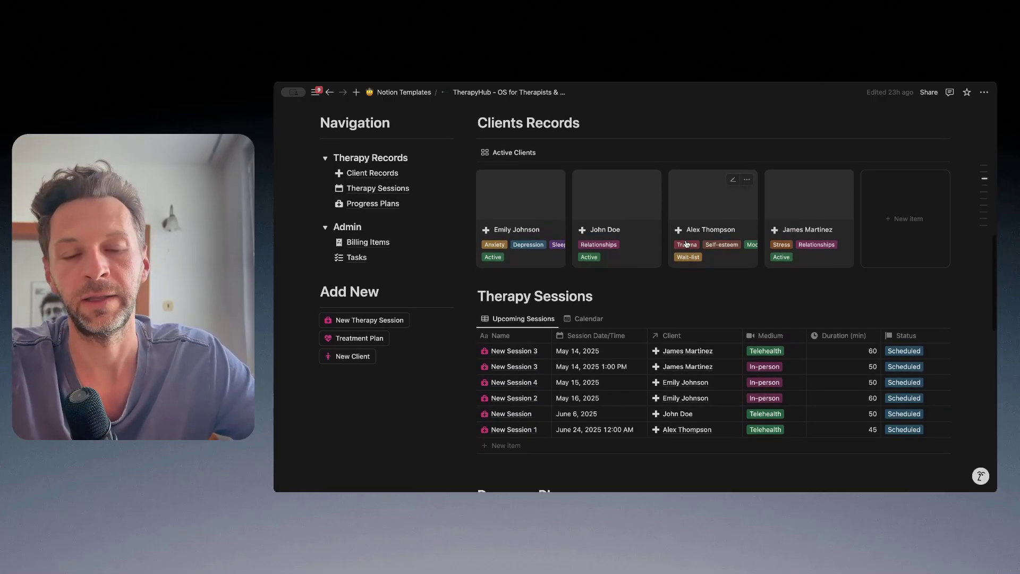
scroll(684, 309, "down", 1)
scroll(683, 350, "up", 2)
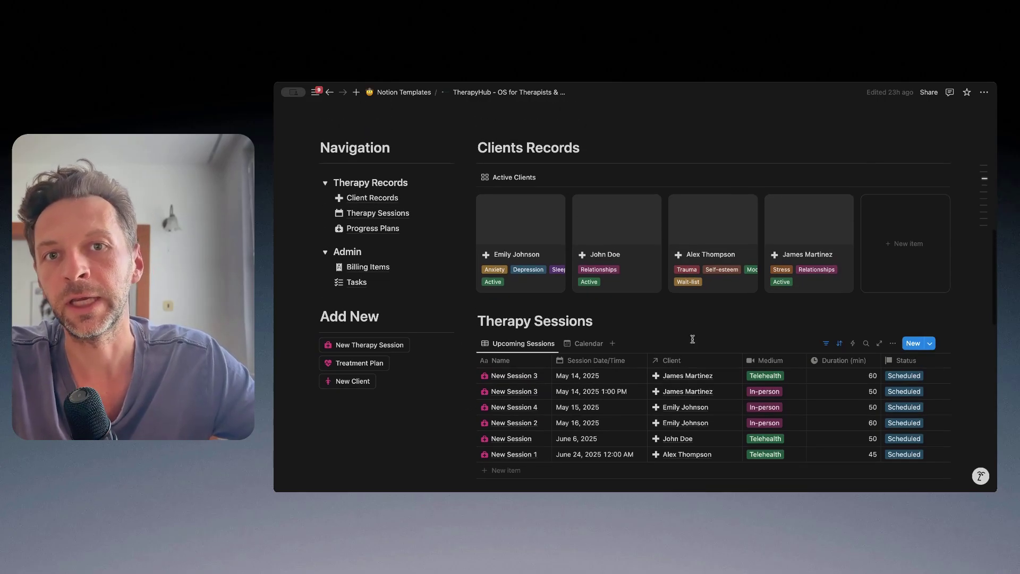
scroll(564, 232, "down", 3)
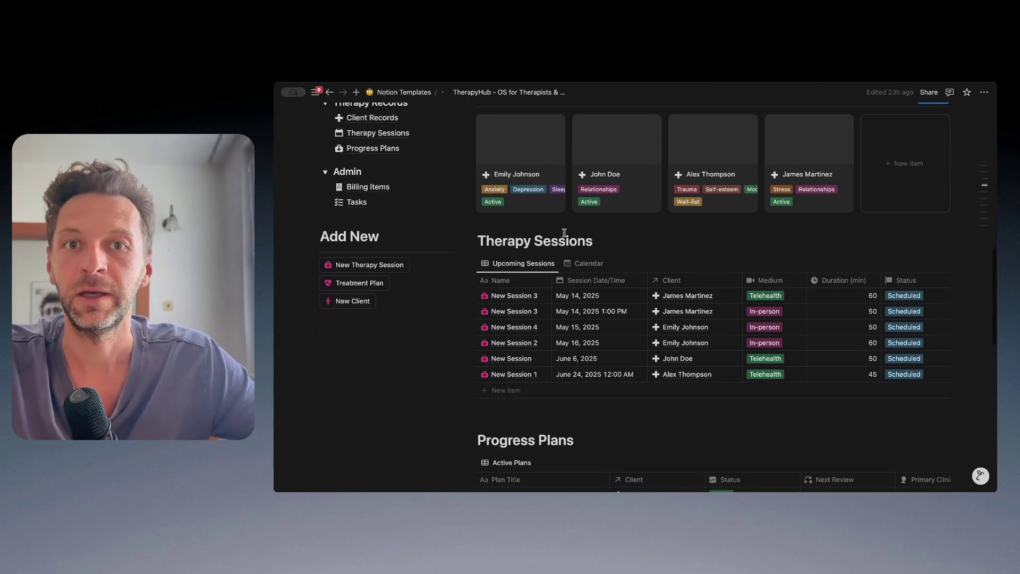
scroll(547, 276, "down", 5)
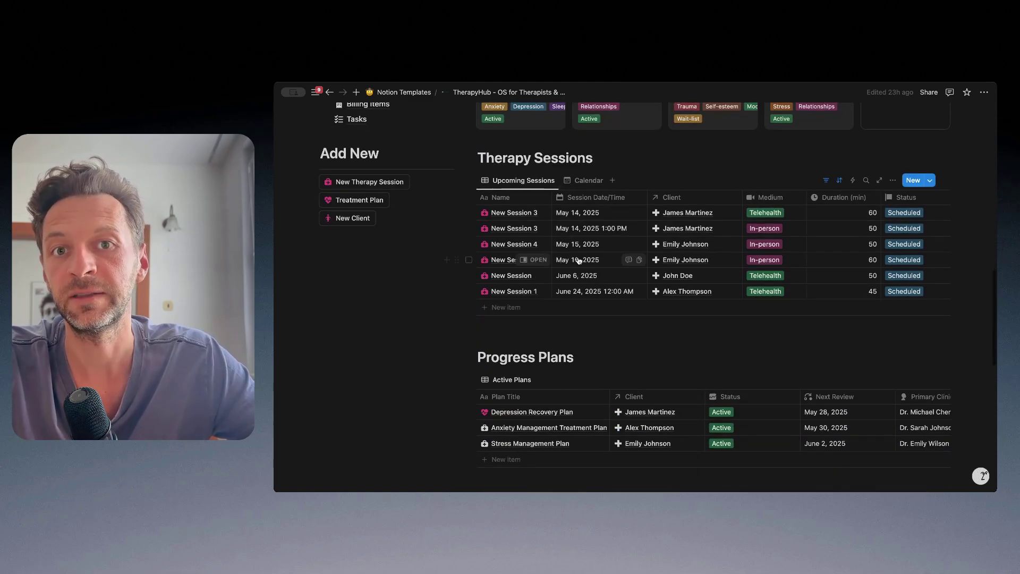
scroll(542, 338, "down", 10)
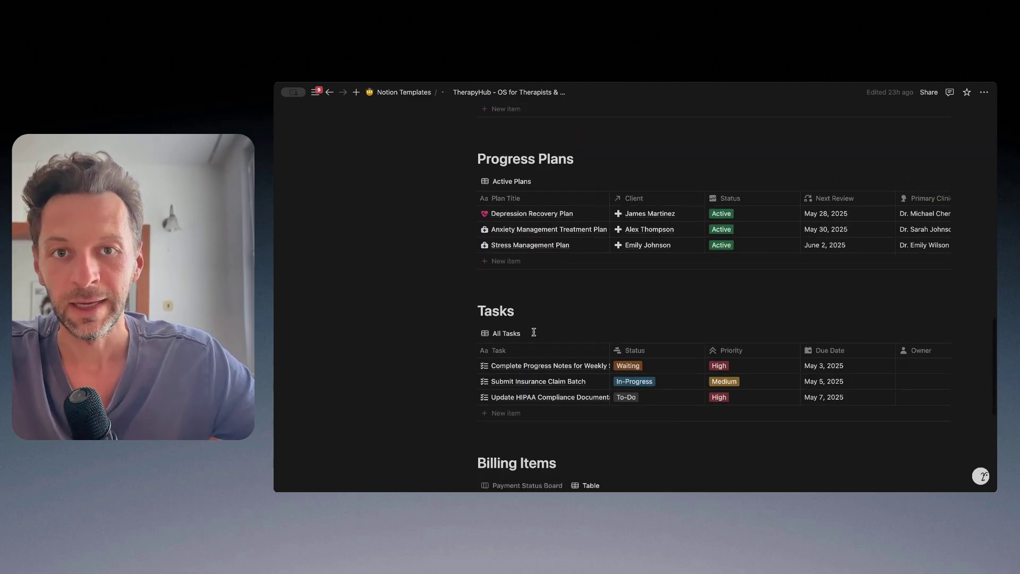
scroll(533, 333, "down", 1)
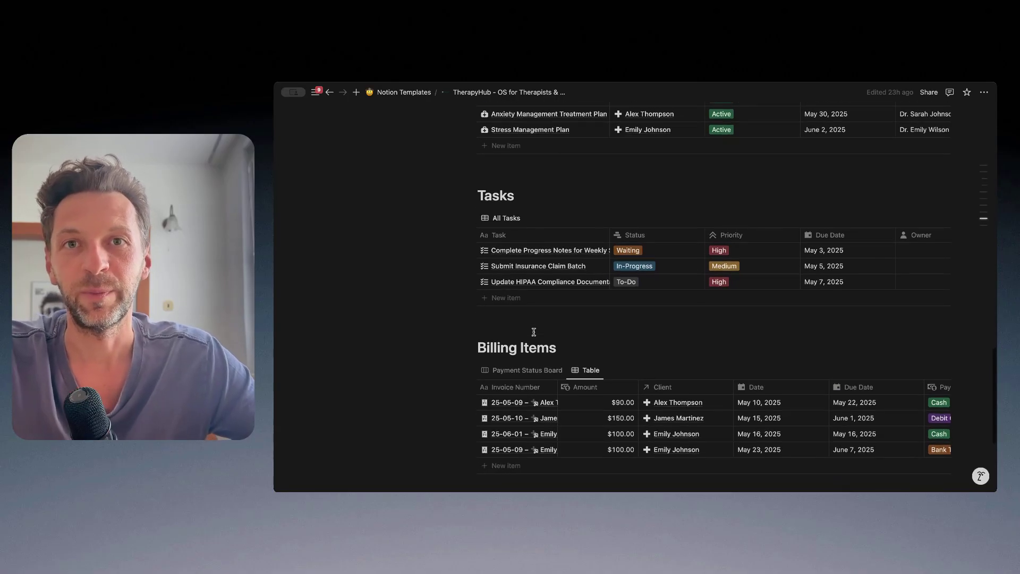
scroll(606, 242, "down", 2)
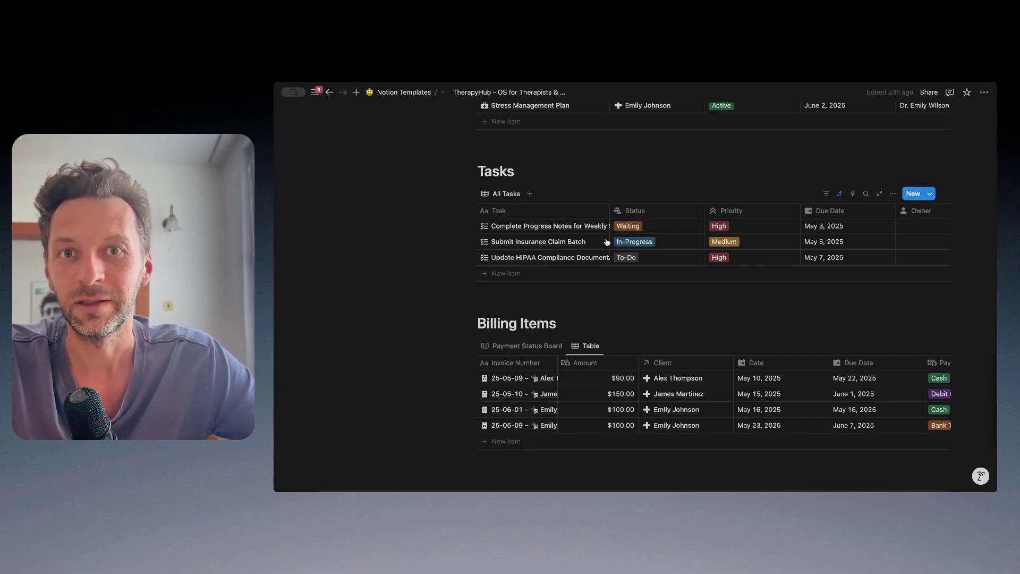
scroll(611, 237, "up", 3)
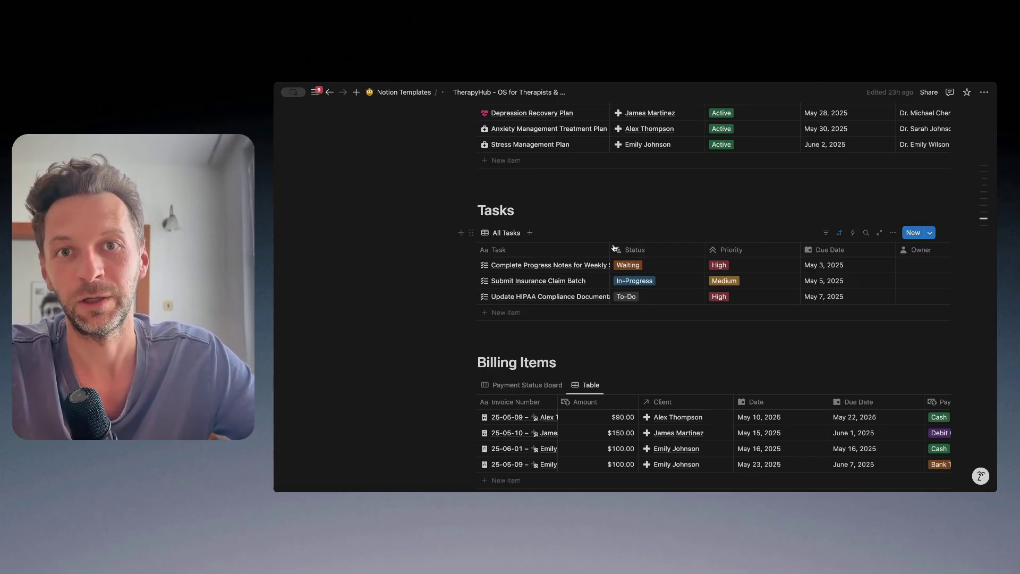
scroll(614, 247, "down", 1)
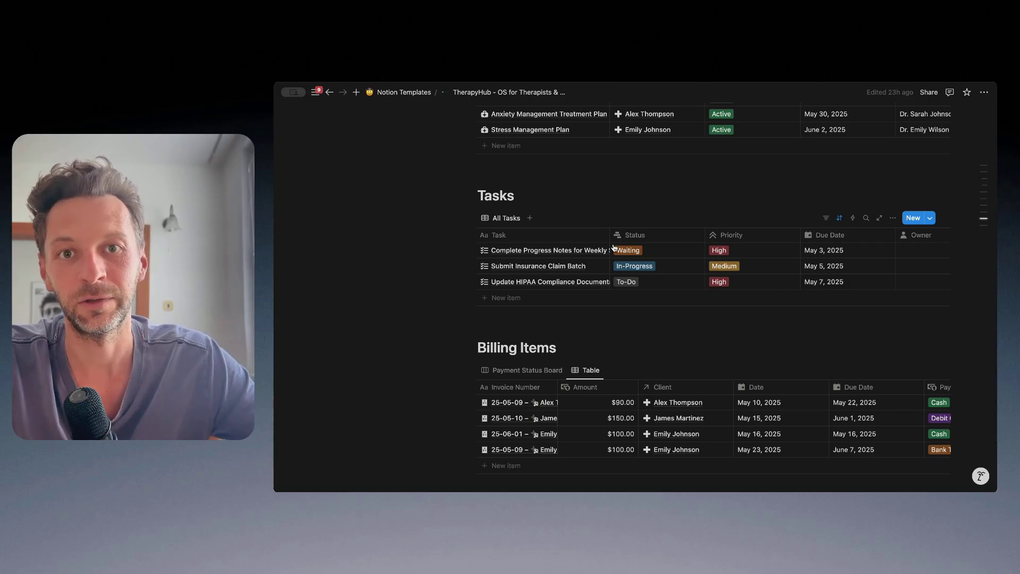
scroll(619, 198, "up", 2)
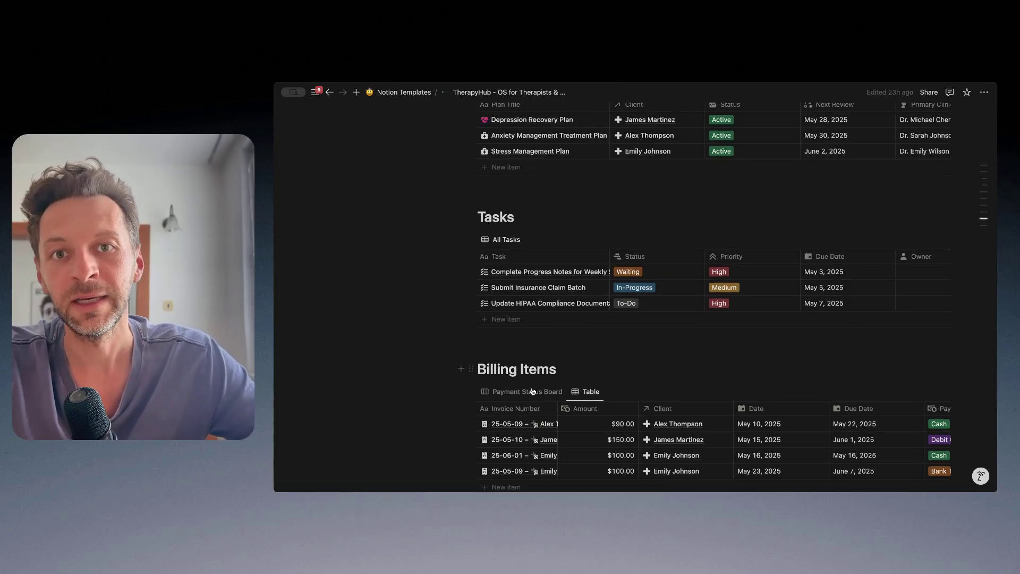
scroll(532, 392, "down", 2)
scroll(538, 326, "up", 7)
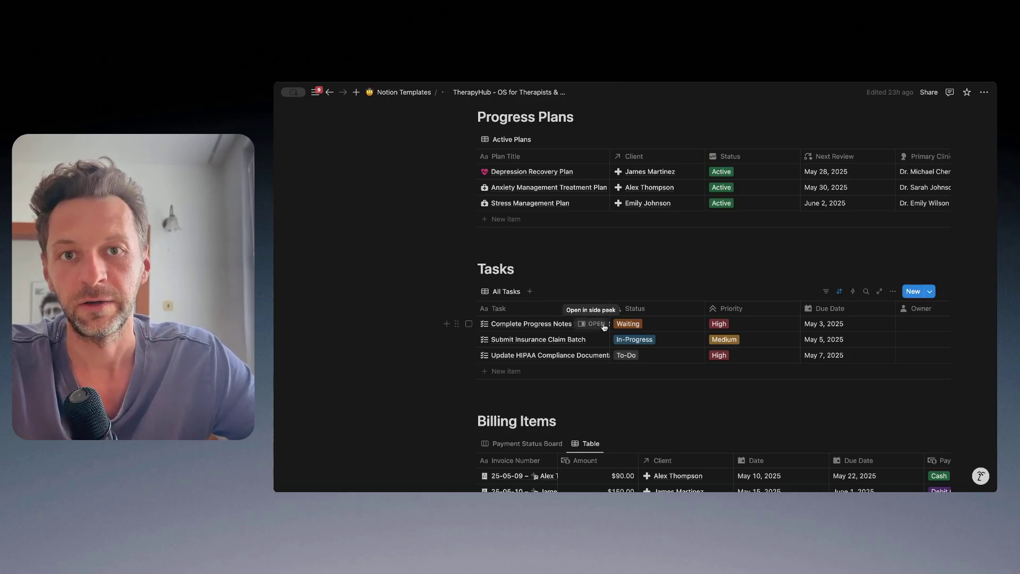
scroll(595, 325, "right", 3)
scroll(593, 325, "left", 3)
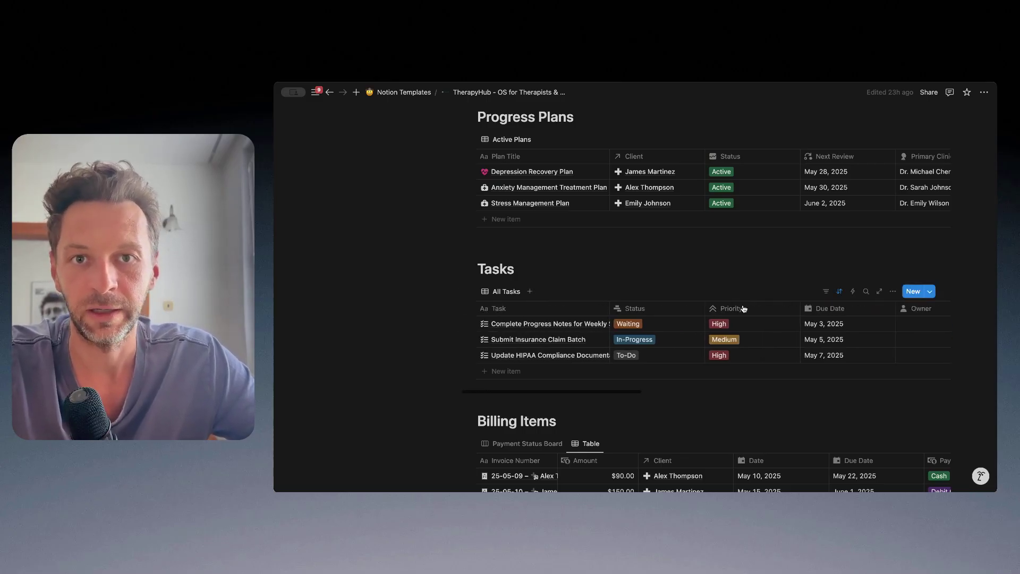
Step: Open the 'Complete Progress Notes for Weekly Session' task: Waiting, High priority, due May 3, 2025
left_click(592, 324)
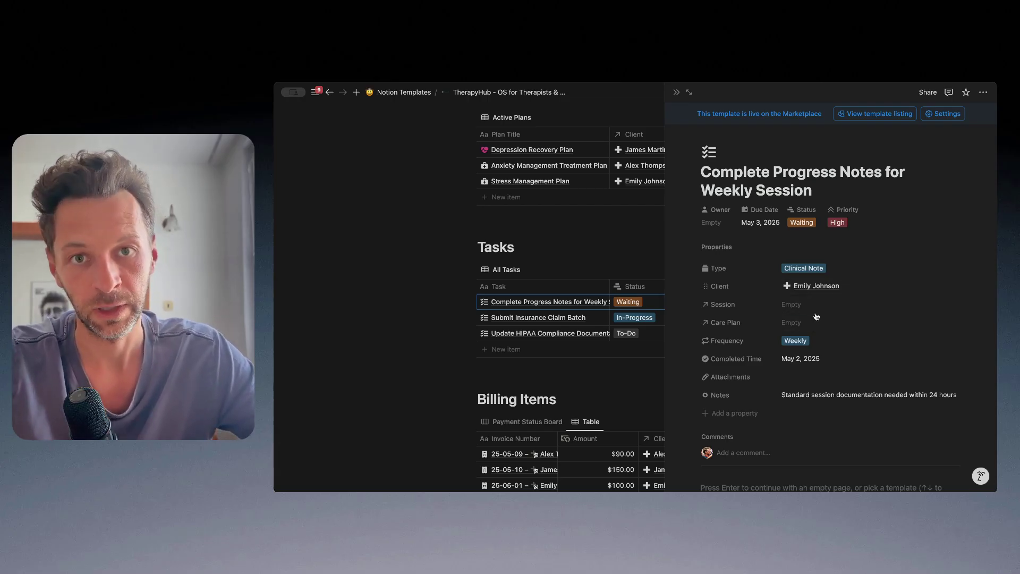
Step: From New Session 3, add an untitled follow-up task linked to its client as a fourth task
left_click(674, 94)
scroll(633, 269, "up", 5)
scroll(547, 333, "down", 2)
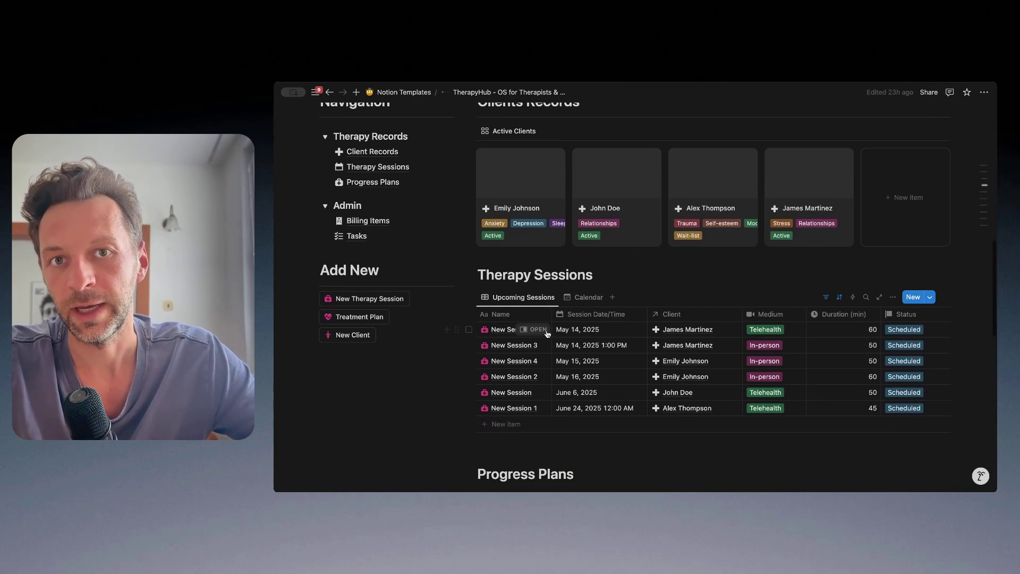
left_click(537, 329)
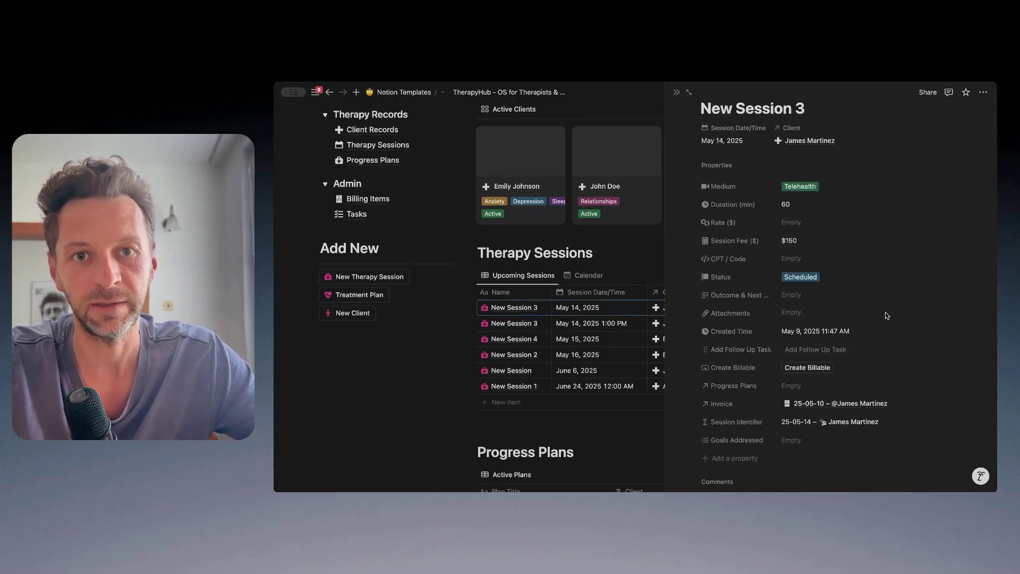
left_click(828, 349)
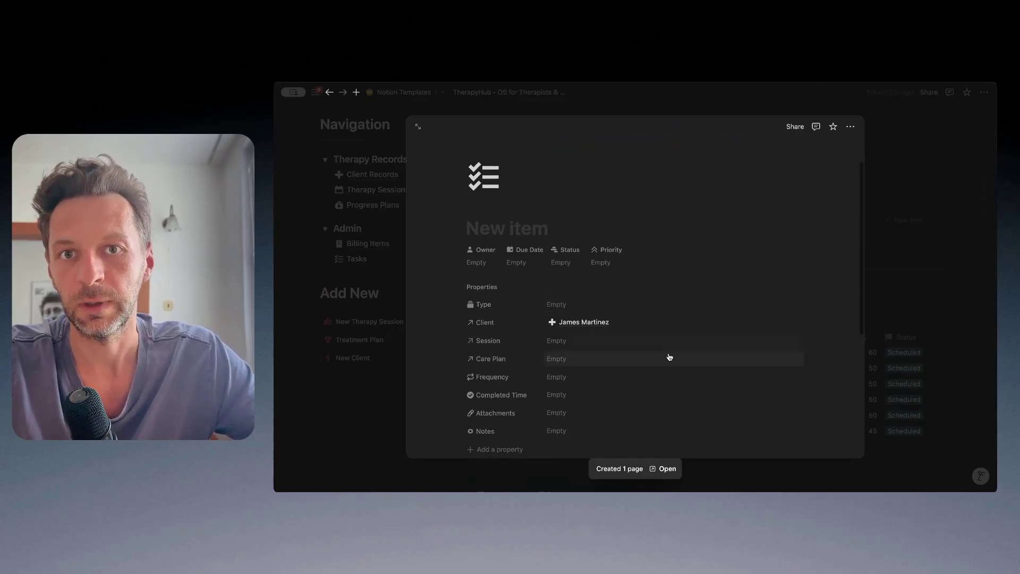
scroll(669, 357, "down", 2)
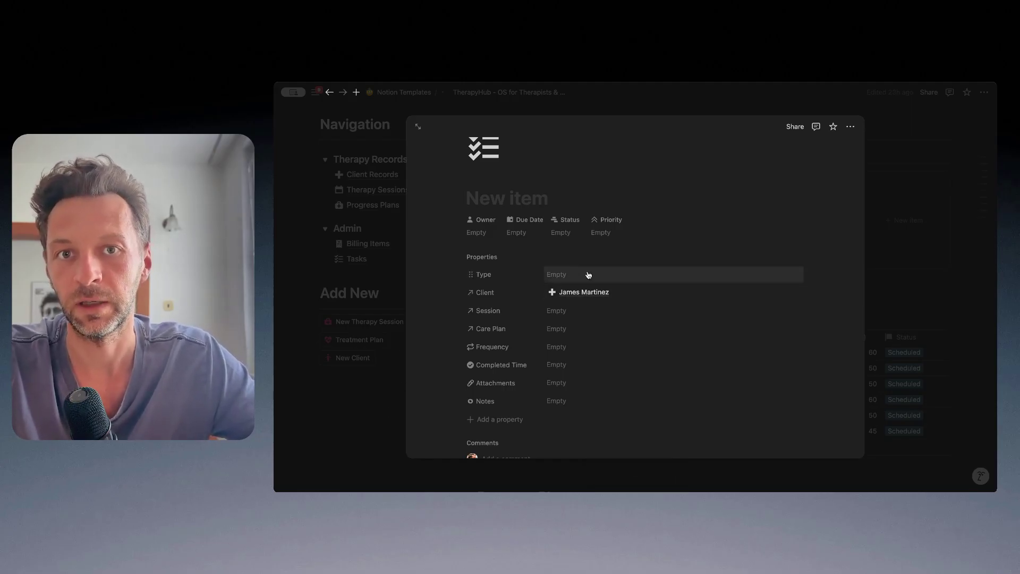
left_click(369, 394)
scroll(513, 269, "down", 2)
scroll(513, 269, "down", 10)
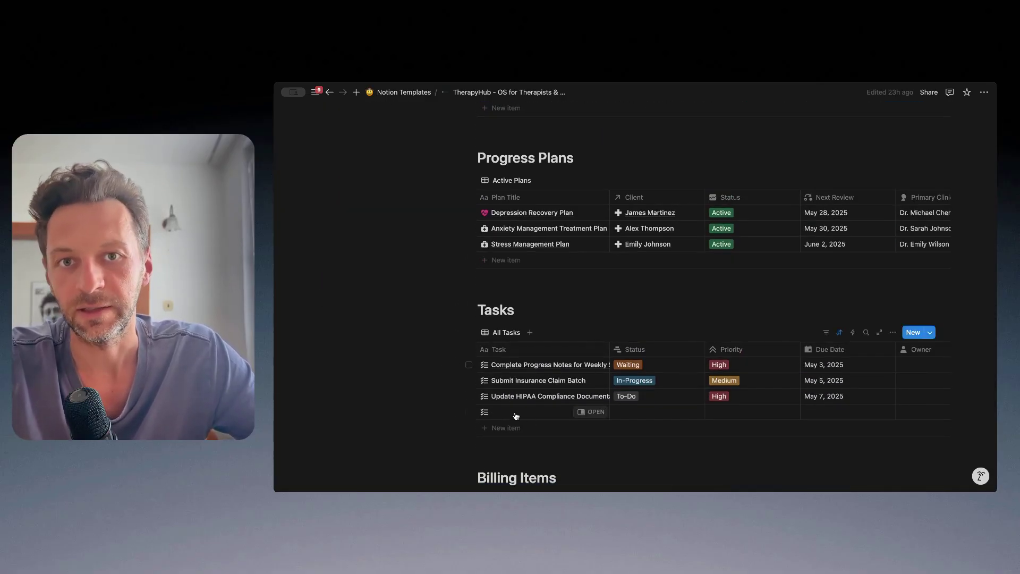
scroll(562, 395, "down", 2)
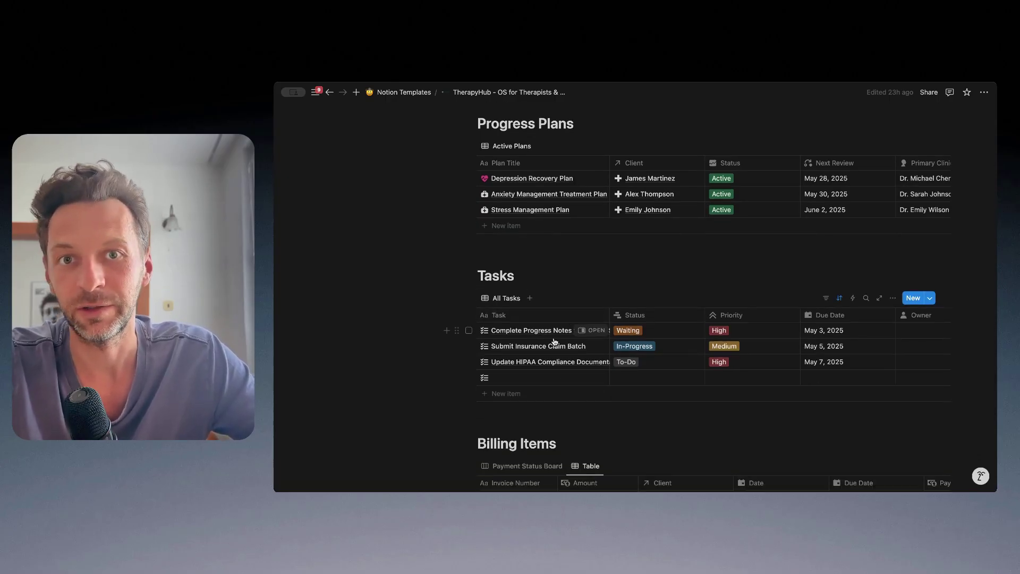
scroll(584, 362, "up", 1)
scroll(598, 359, "down", 2)
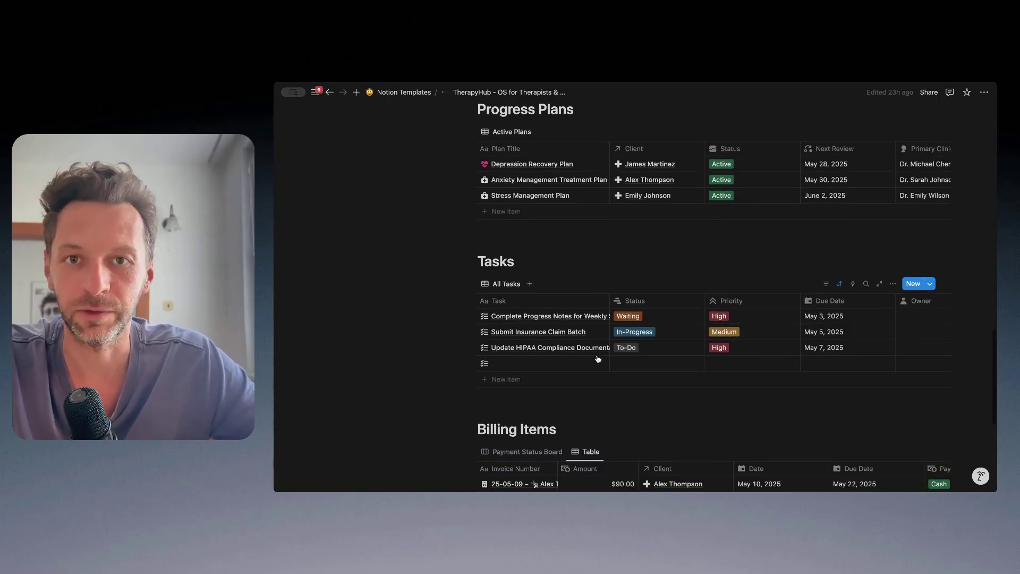
scroll(605, 345, "down", 2)
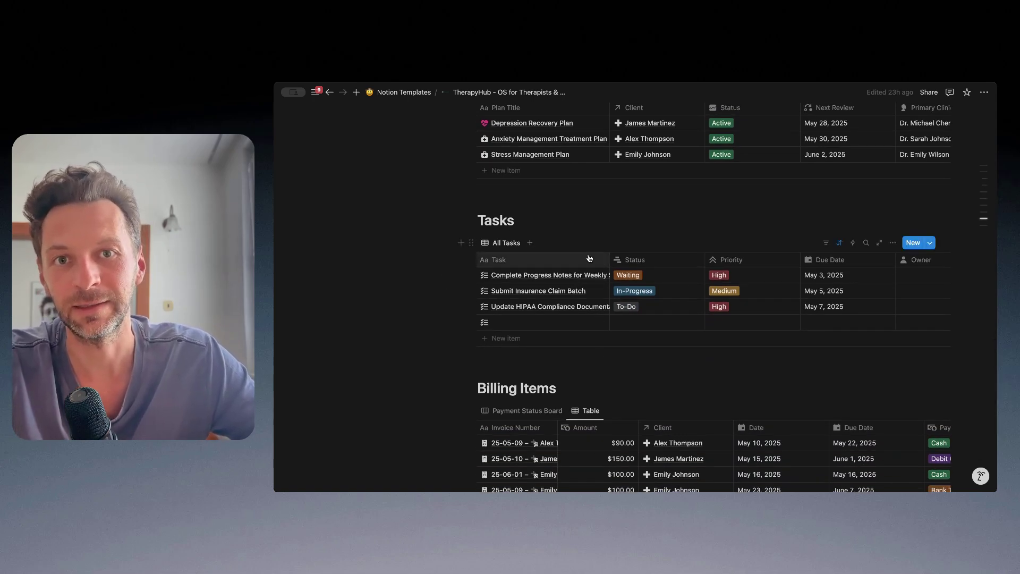
scroll(589, 257, "down", 1)
scroll(589, 255, "up", 2)
scroll(589, 254, "up", 1)
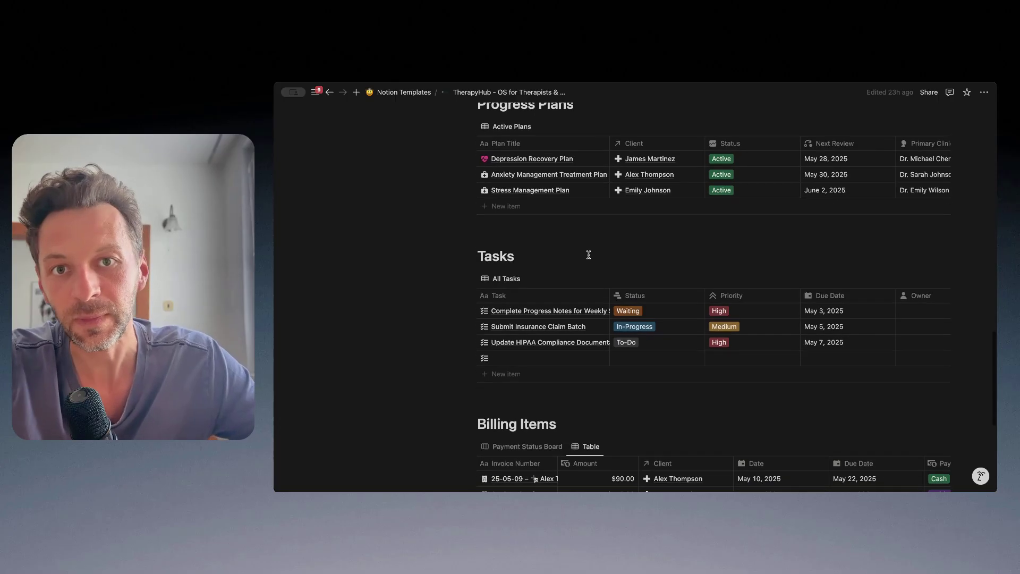
scroll(589, 256, "down", 4)
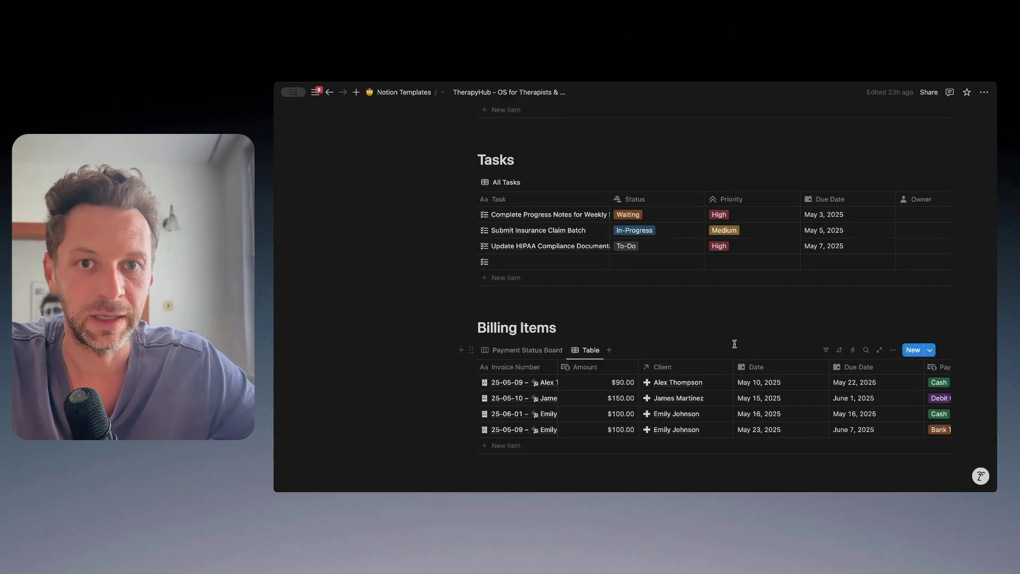
scroll(734, 343, "up", 20)
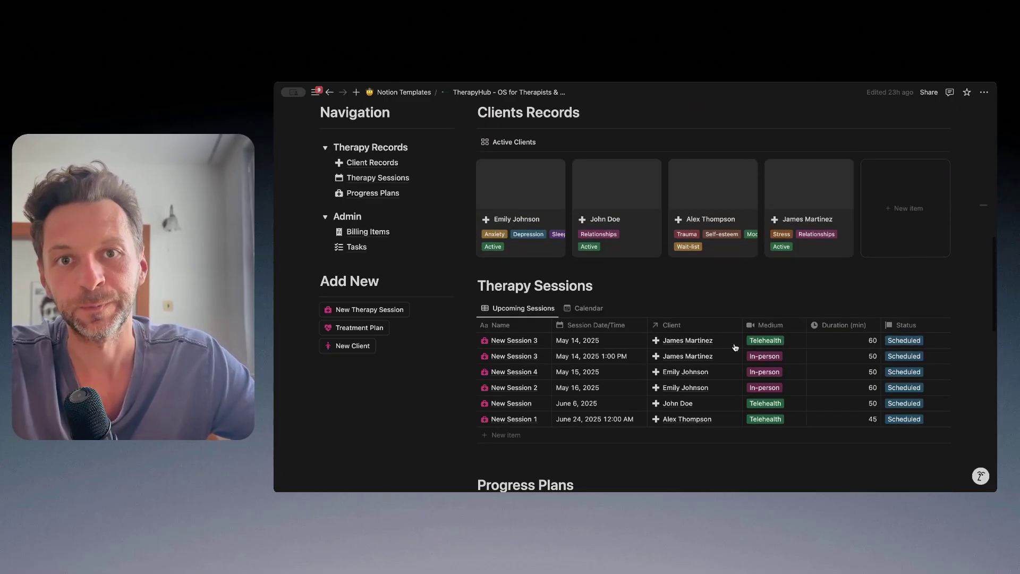
scroll(735, 348, "up", 3)
scroll(637, 366, "down", 3)
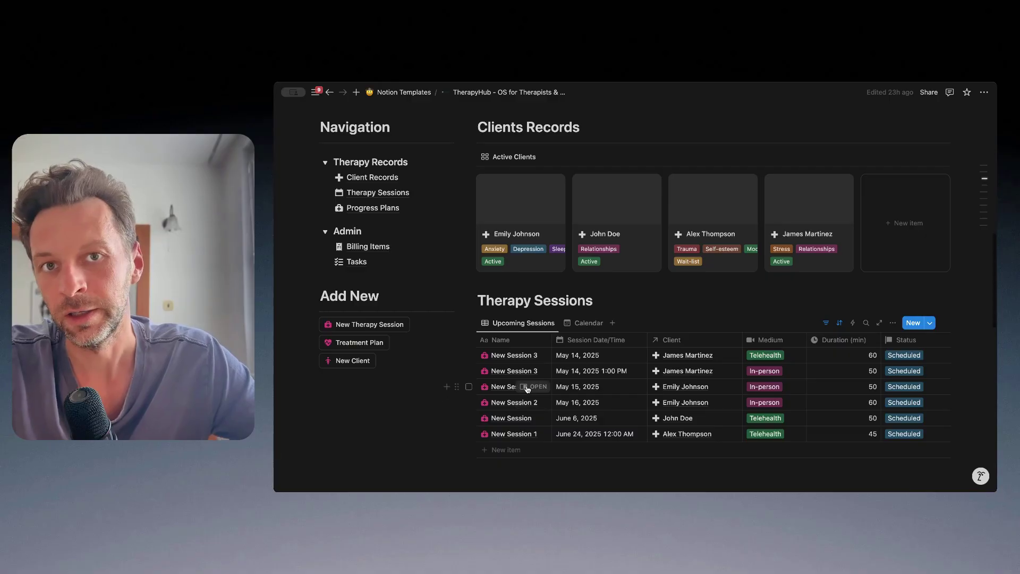
Step: From the New Session 4 record, create a billable item and open the new 25-05-15 $100.00 invoice
left_click(533, 386)
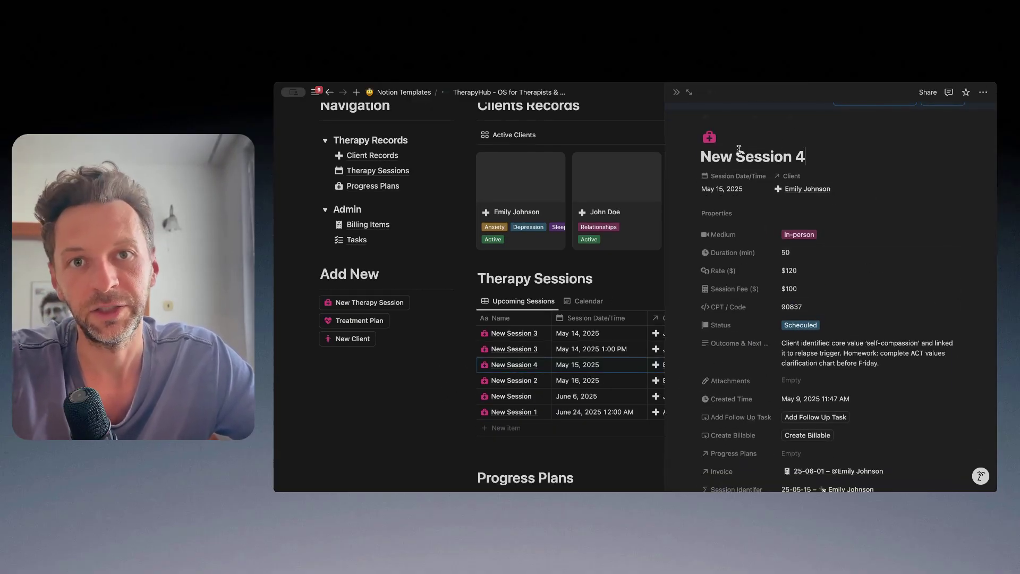
scroll(790, 260, "down", 1)
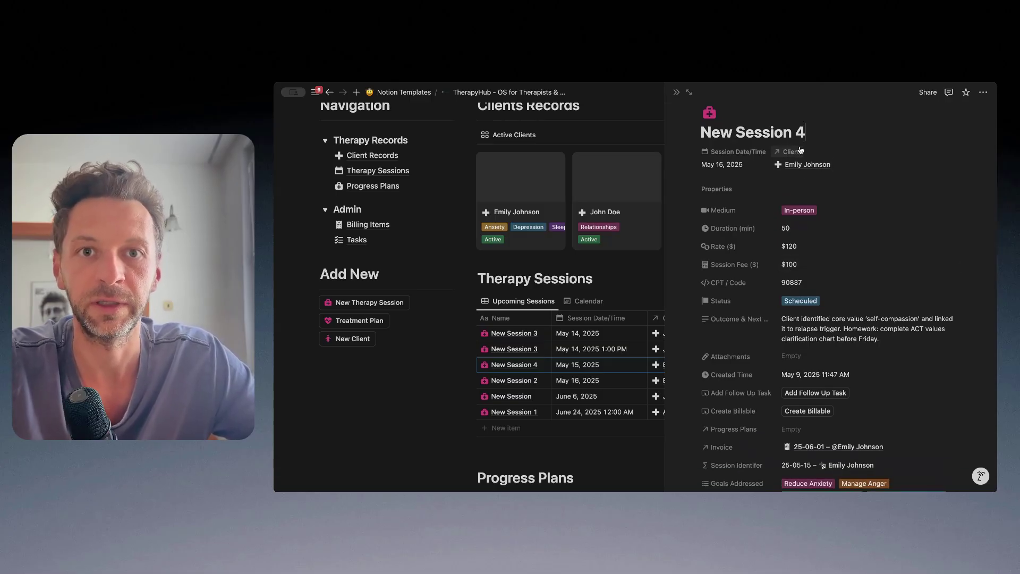
scroll(815, 196, "down", 2)
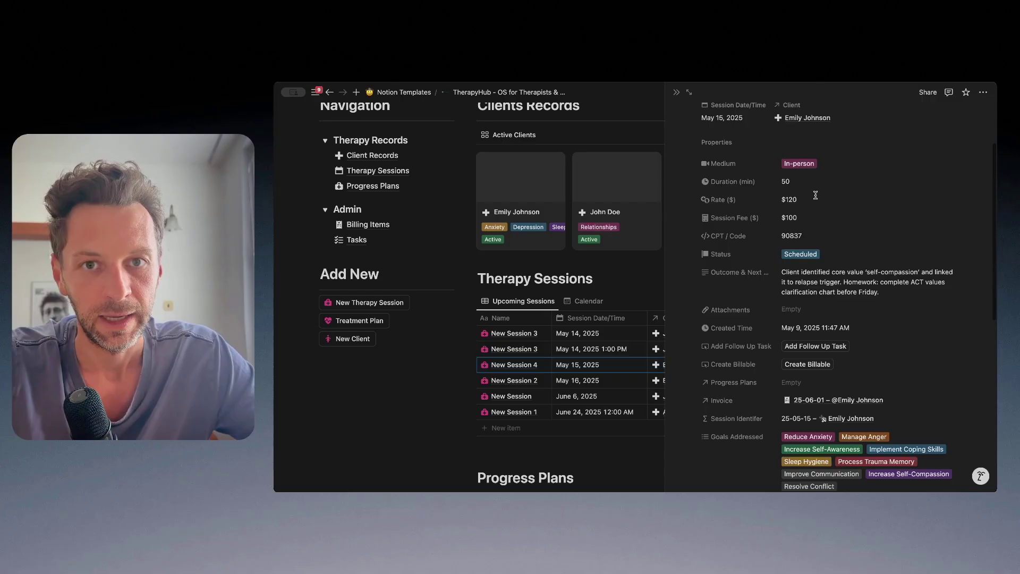
scroll(816, 198, "down", 1)
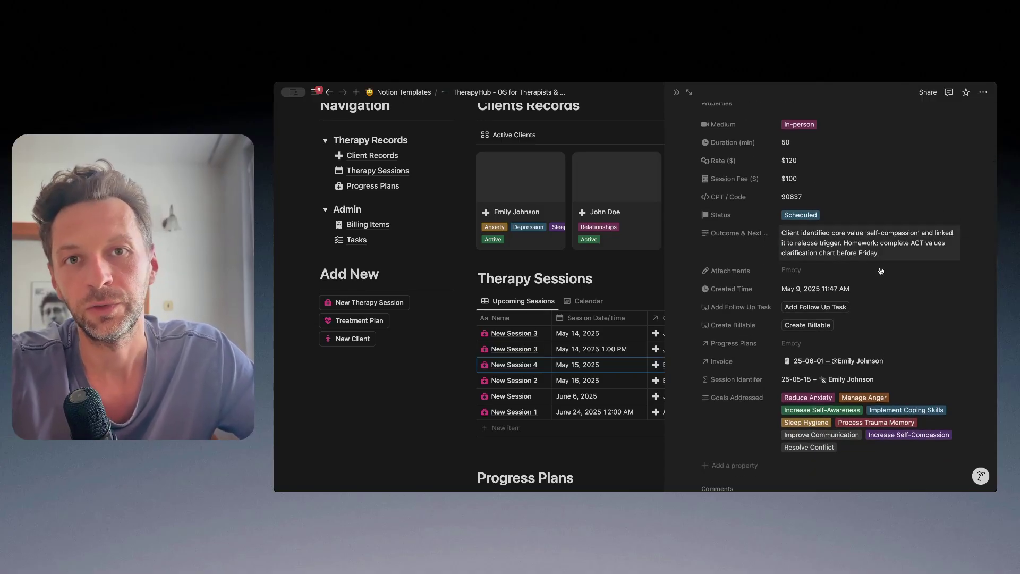
scroll(880, 271, "up", 2)
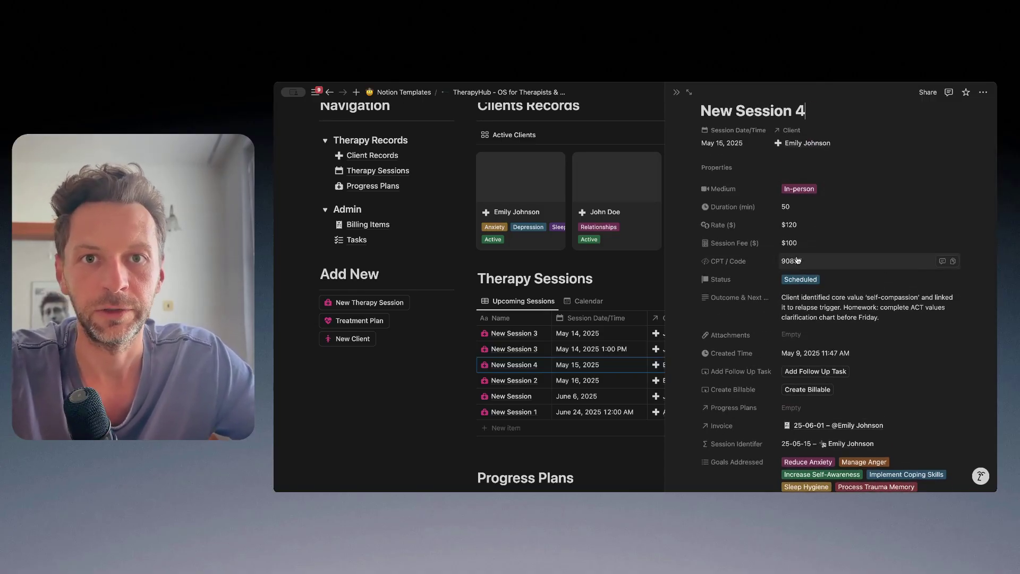
scroll(811, 251, "down", 1)
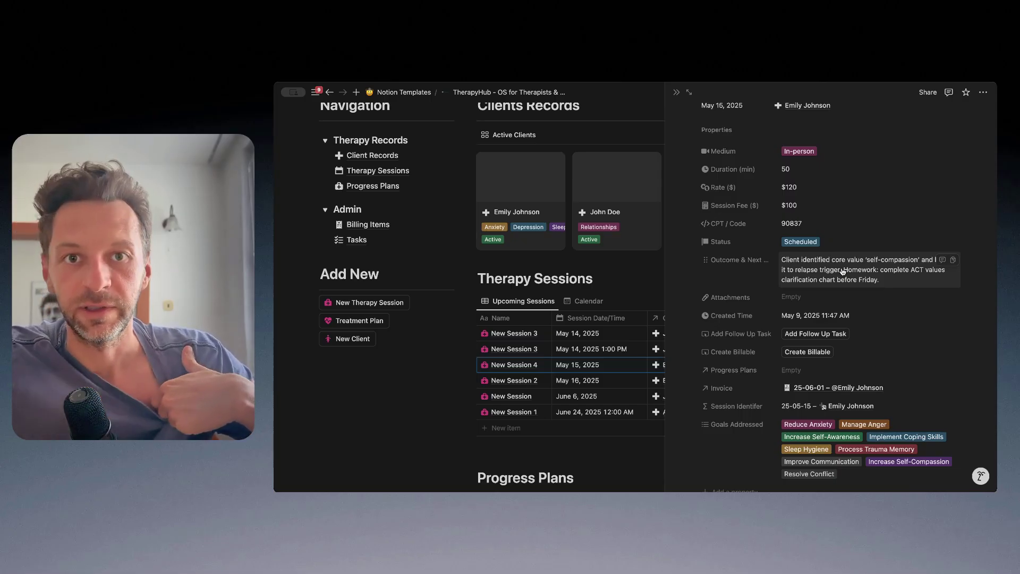
scroll(843, 271, "up", 3)
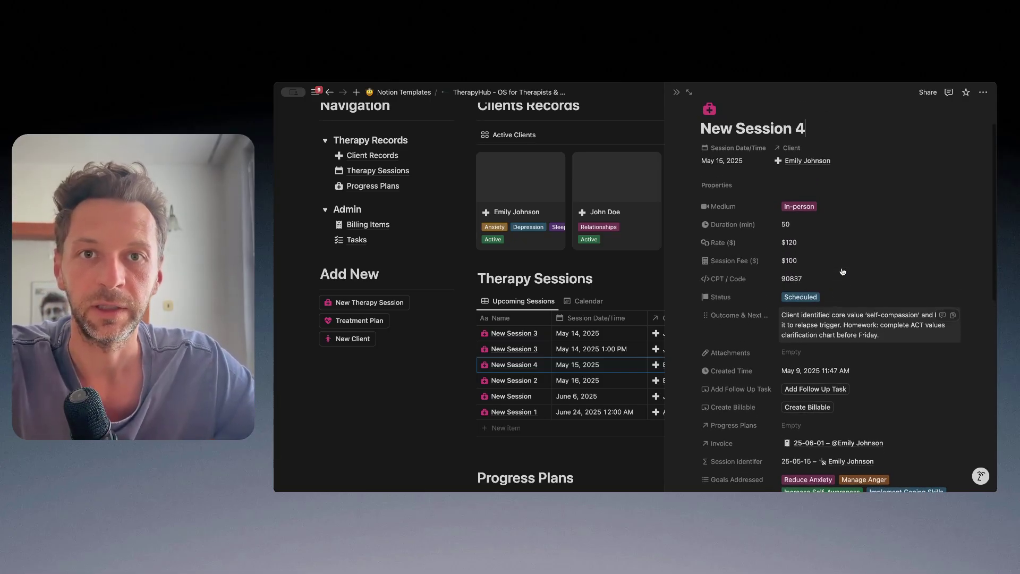
scroll(843, 271, "down", 3)
scroll(827, 363, "down", 1)
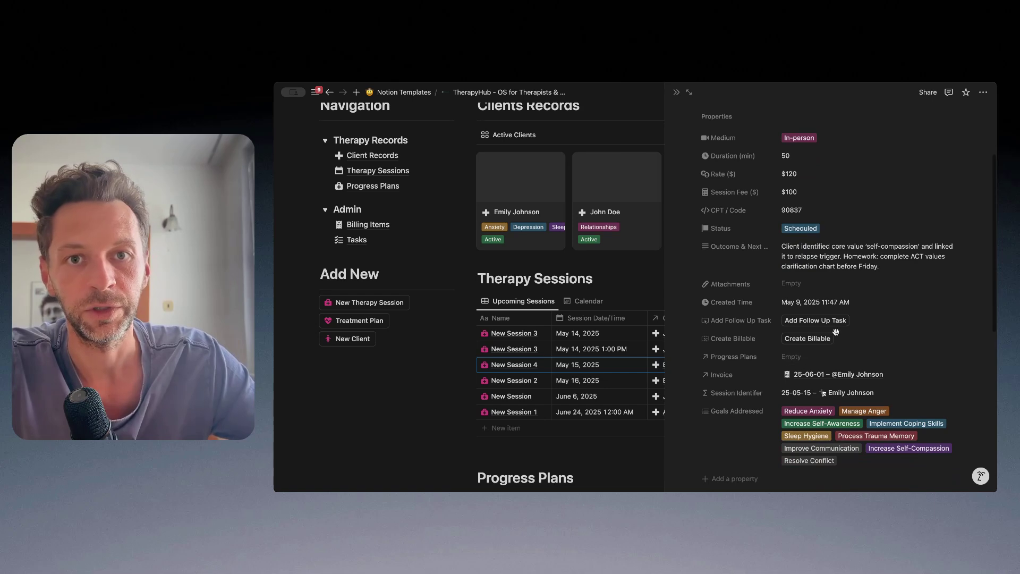
left_click(797, 339)
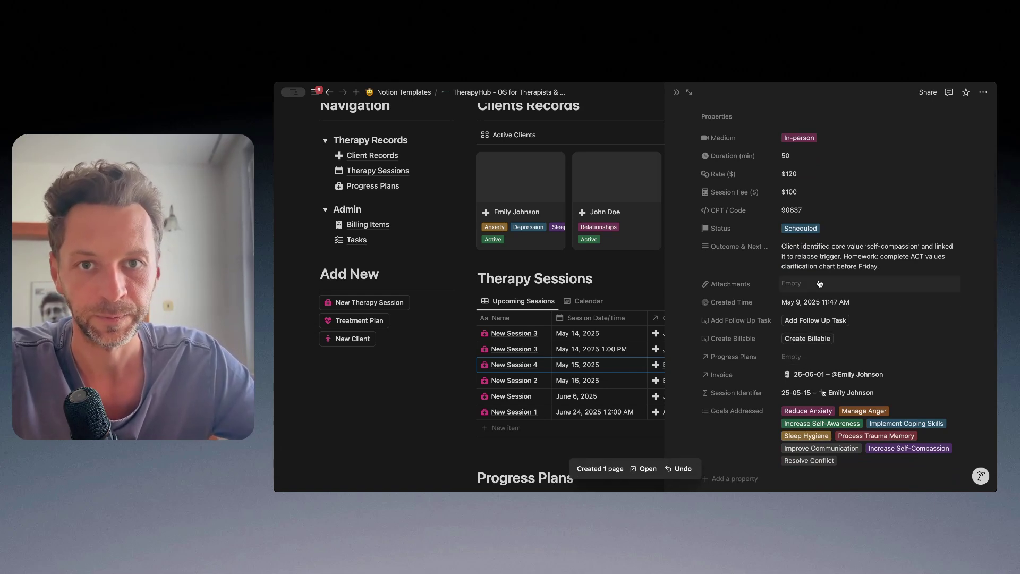
left_click(648, 470)
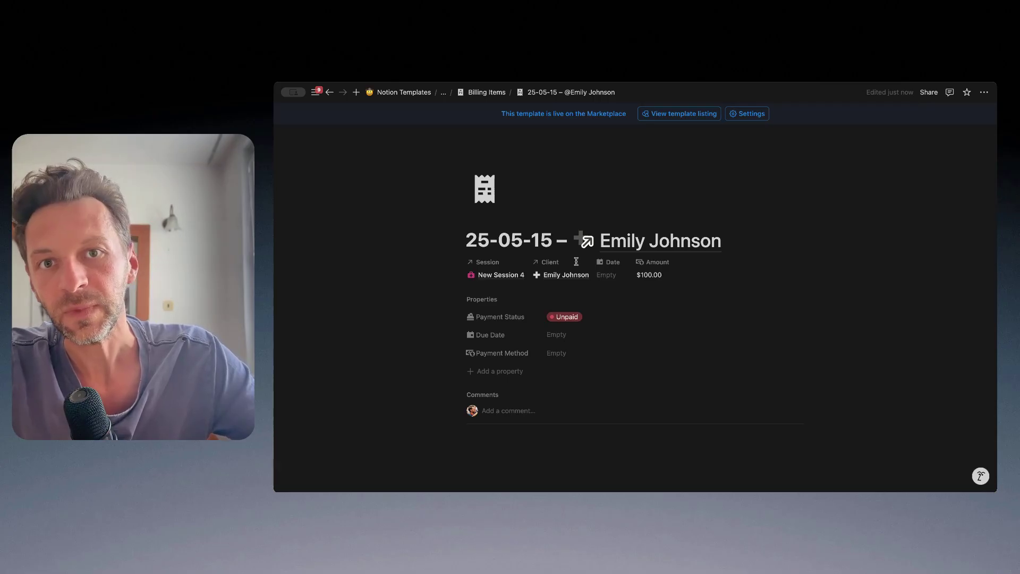
Step: Scroll through the new unpaid $100.00 billing item to review its linked session and empty date fields
scroll(531, 255, "down", 1)
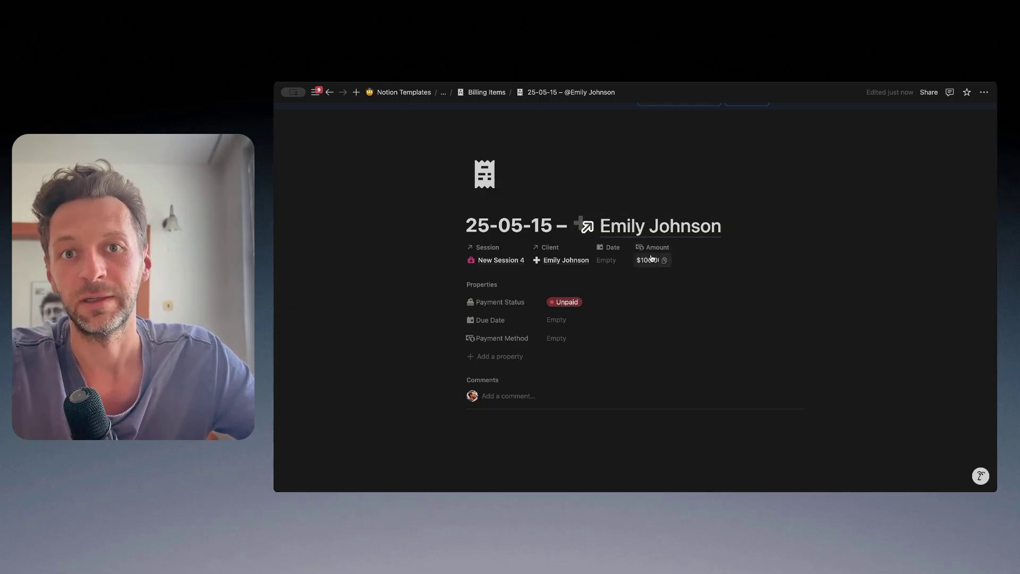
scroll(653, 270, "down", 1)
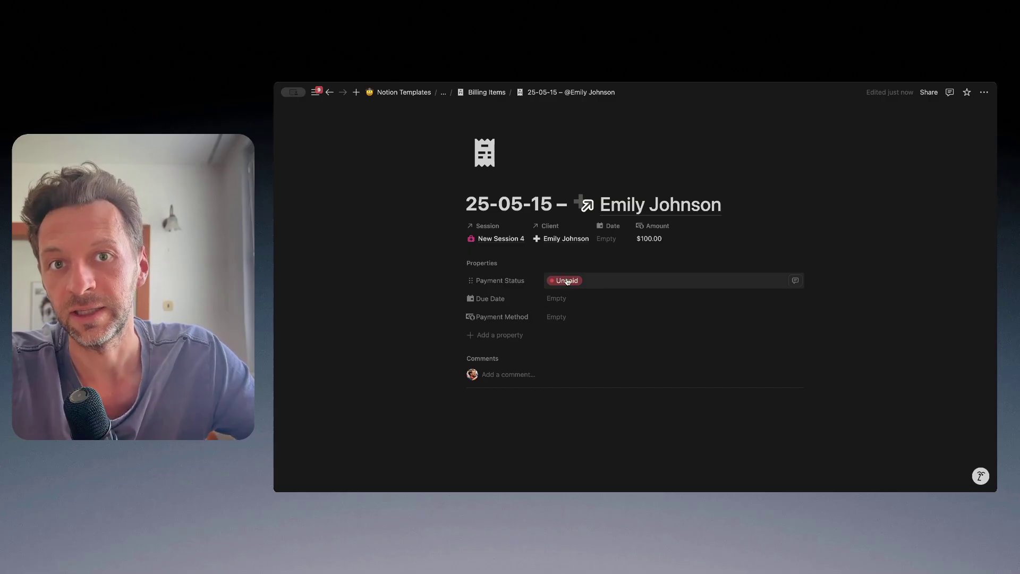
Step: Go back via Billing Items to Notion Templates and open the TherapyHub template page
left_click(487, 92)
left_click(424, 94)
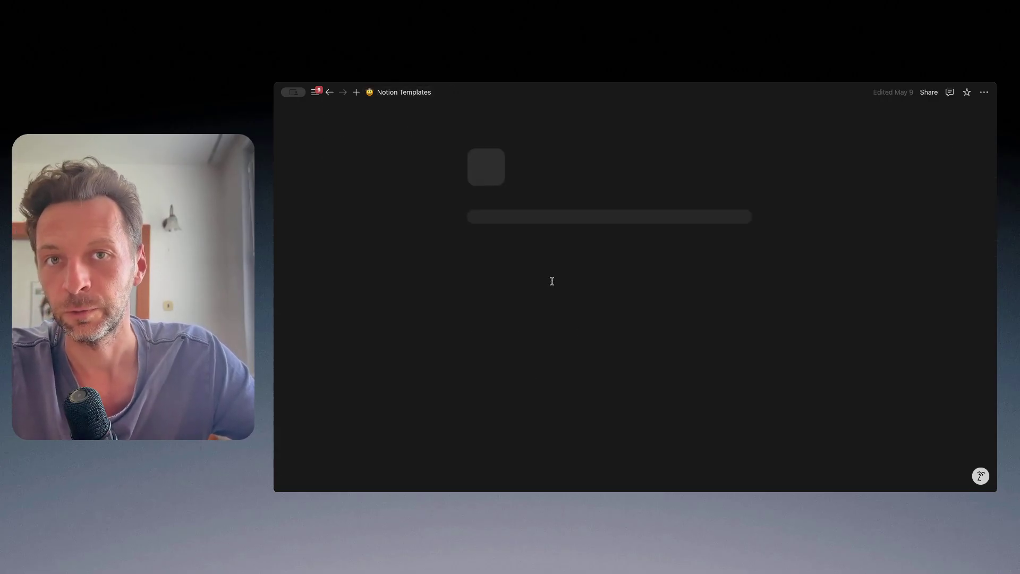
scroll(582, 342, "down", 10)
scroll(582, 341, "up", 4)
scroll(582, 342, "down", 8)
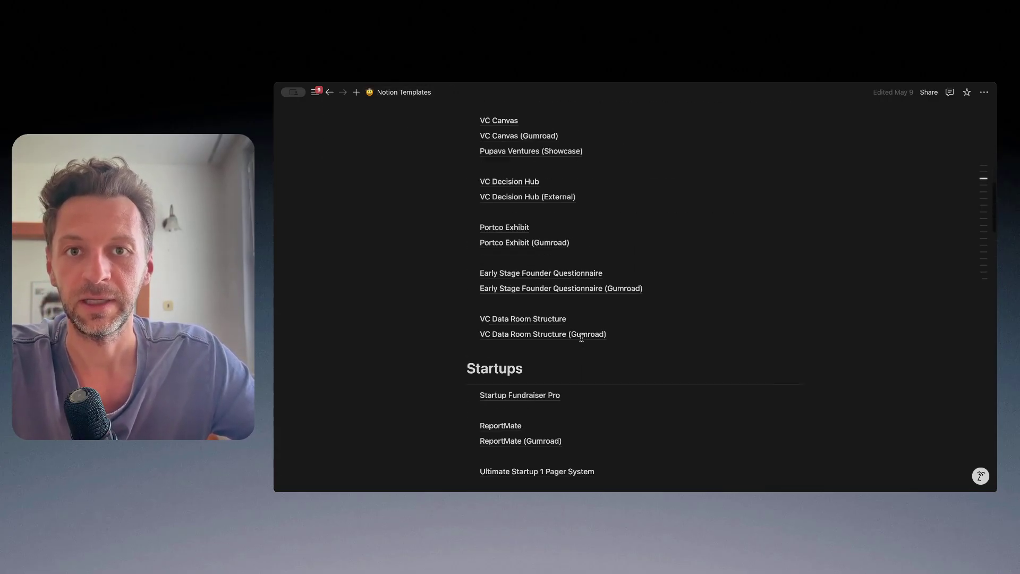
key("super+f")
key("Return")
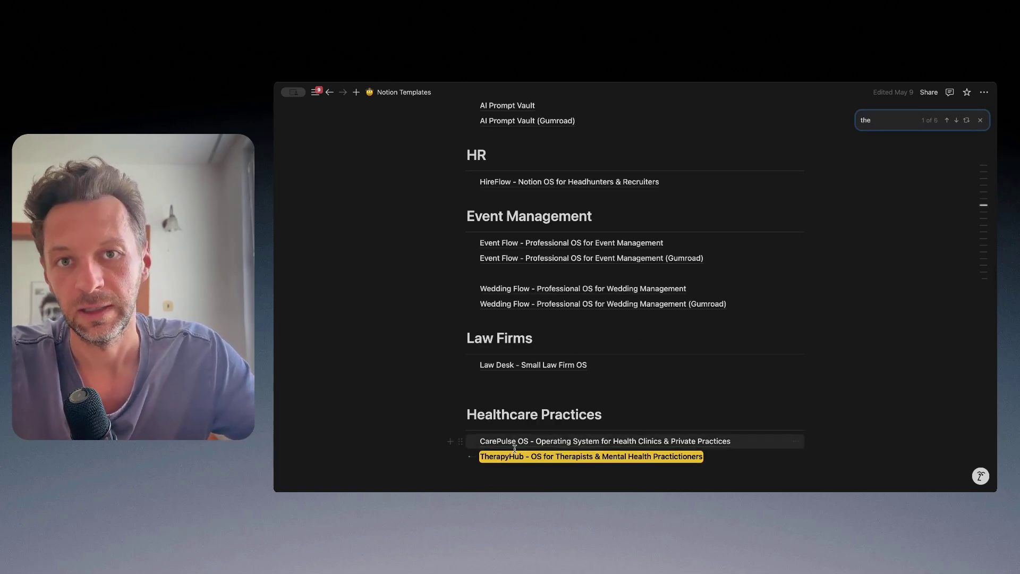
left_click(685, 456)
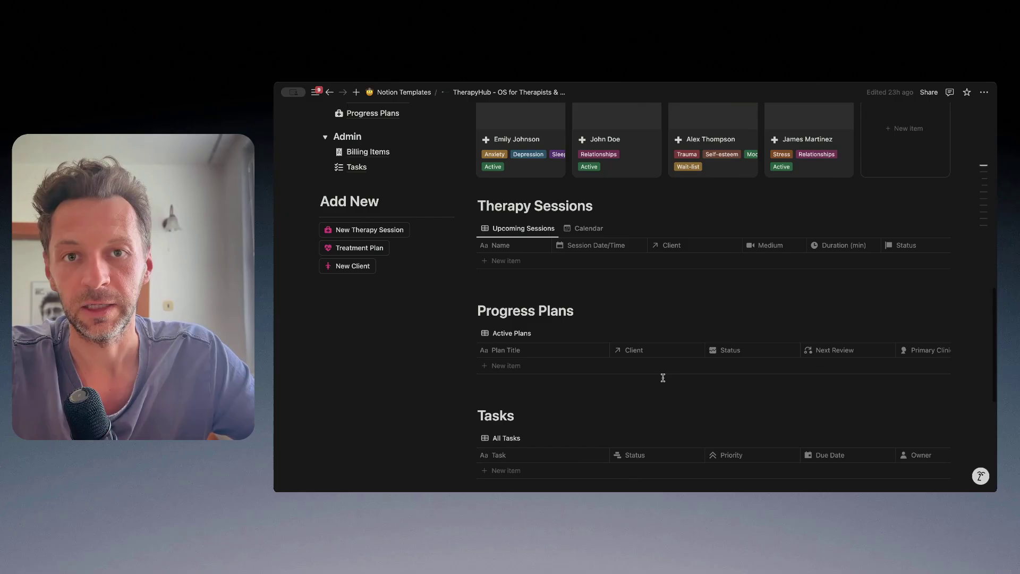
Step: Scroll across the Billing Items table to review the five Unpaid invoices, including the new 25-05-15 one
scroll(663, 377, "down", 7)
scroll(690, 380, "up", 2)
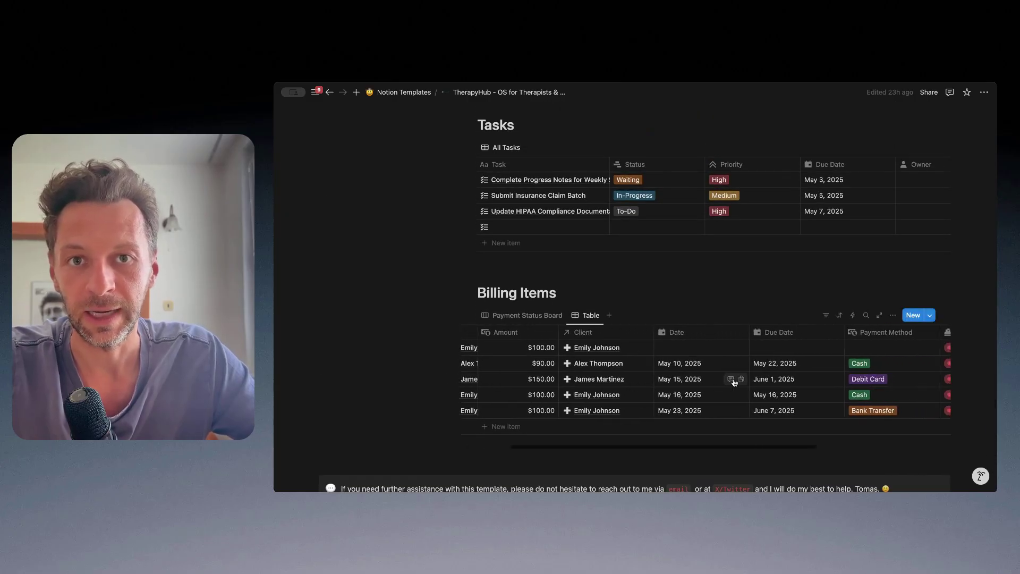
scroll(733, 382, "right", 5)
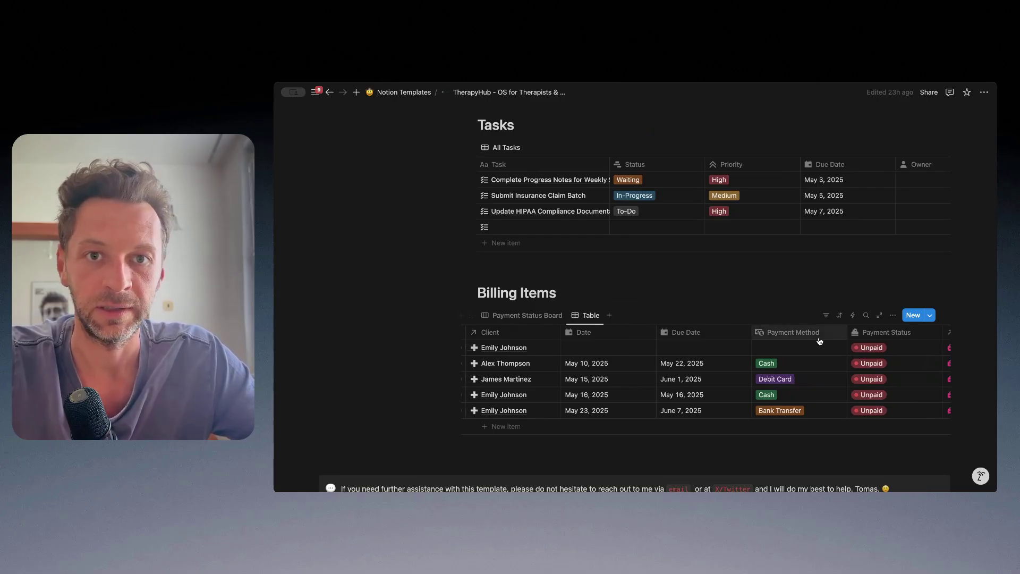
scroll(819, 342, "right", 3)
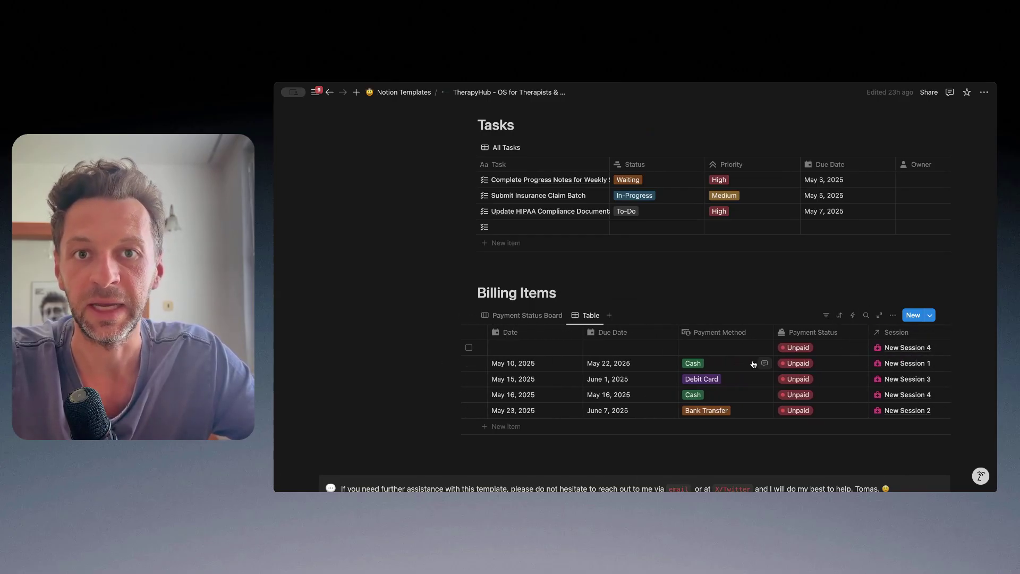
scroll(753, 364, "right", 2)
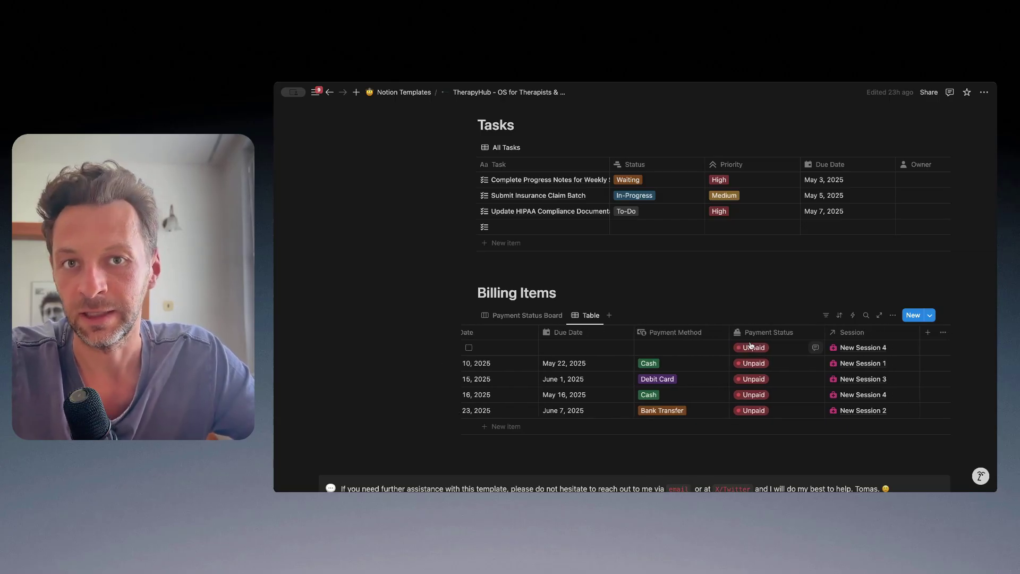
scroll(850, 350, "left", 2)
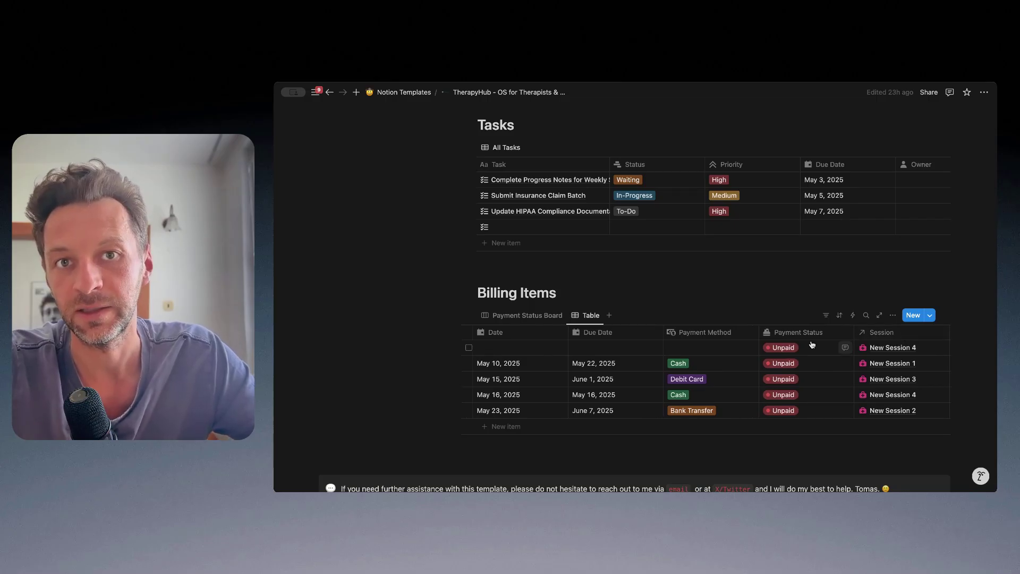
scroll(811, 345, "left", 10)
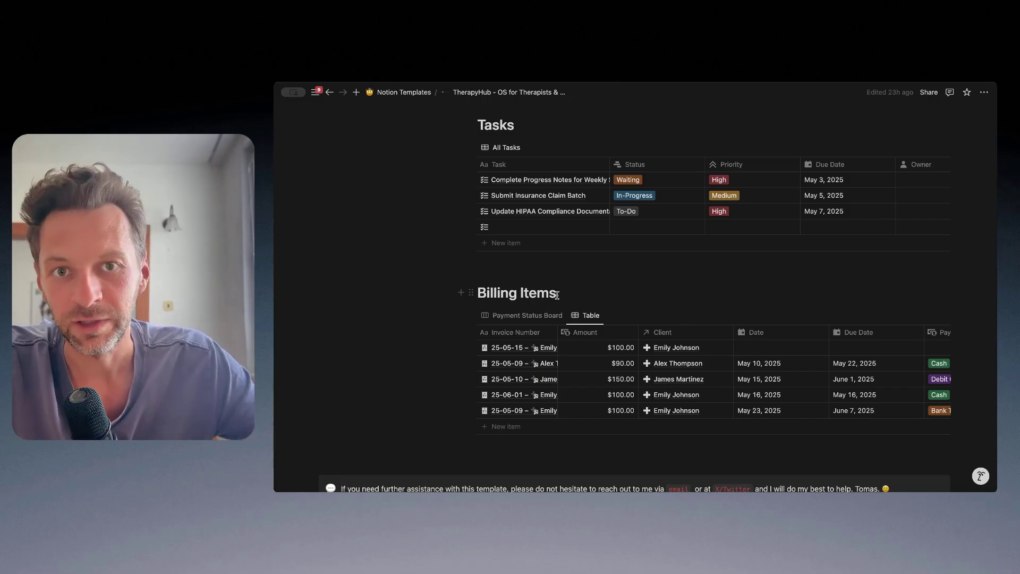
scroll(671, 363, "right", 5)
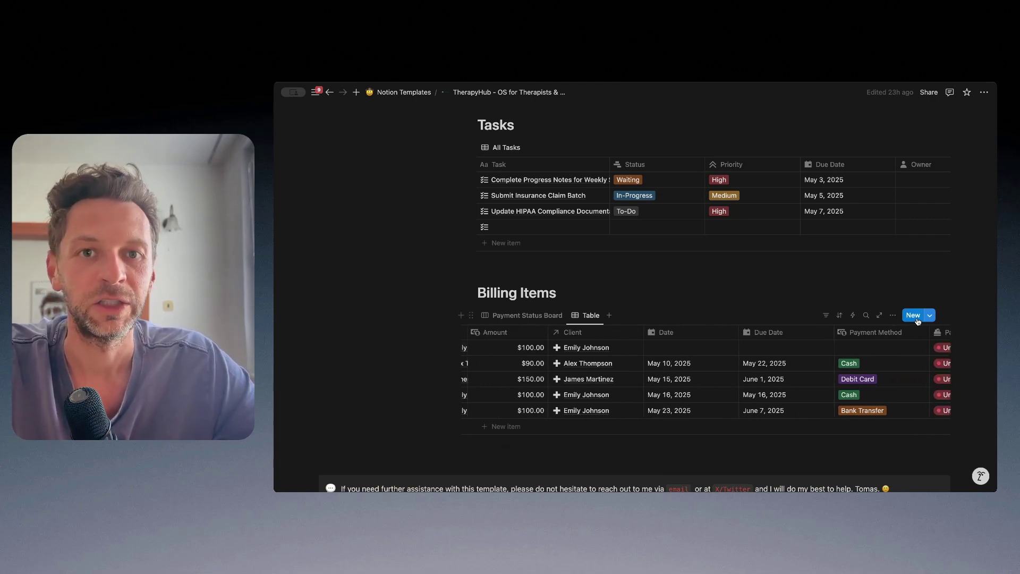
scroll(920, 382, "right", 2)
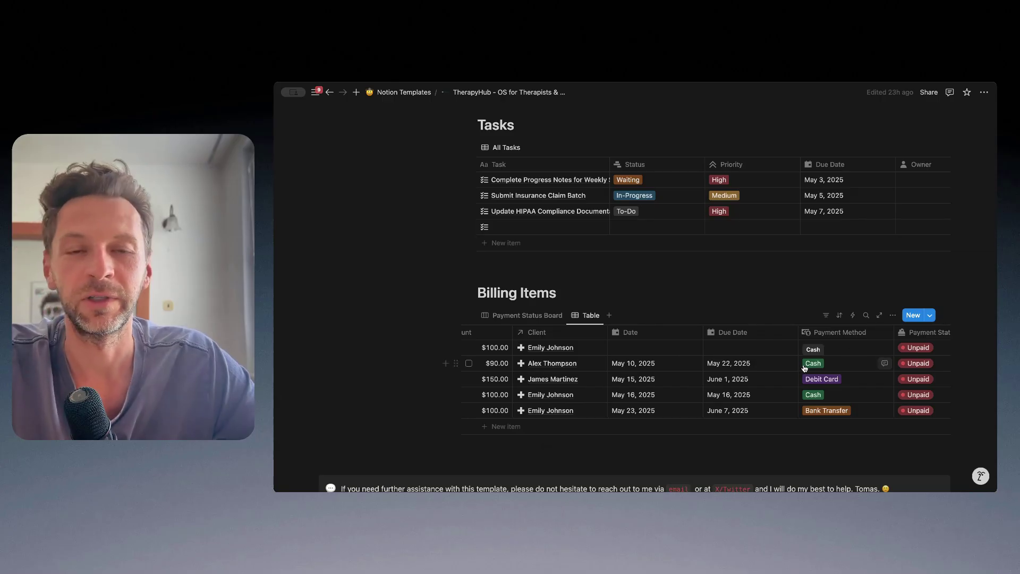
scroll(806, 366, "left", 5)
scroll(804, 368, "left", 2)
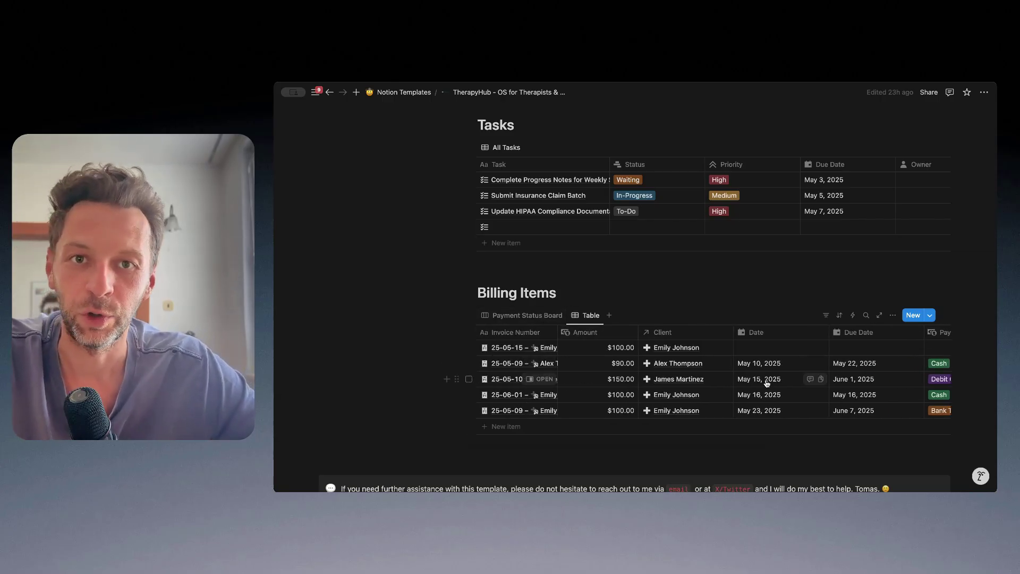
scroll(767, 379, "right", 6)
scroll(767, 382, "left", 6)
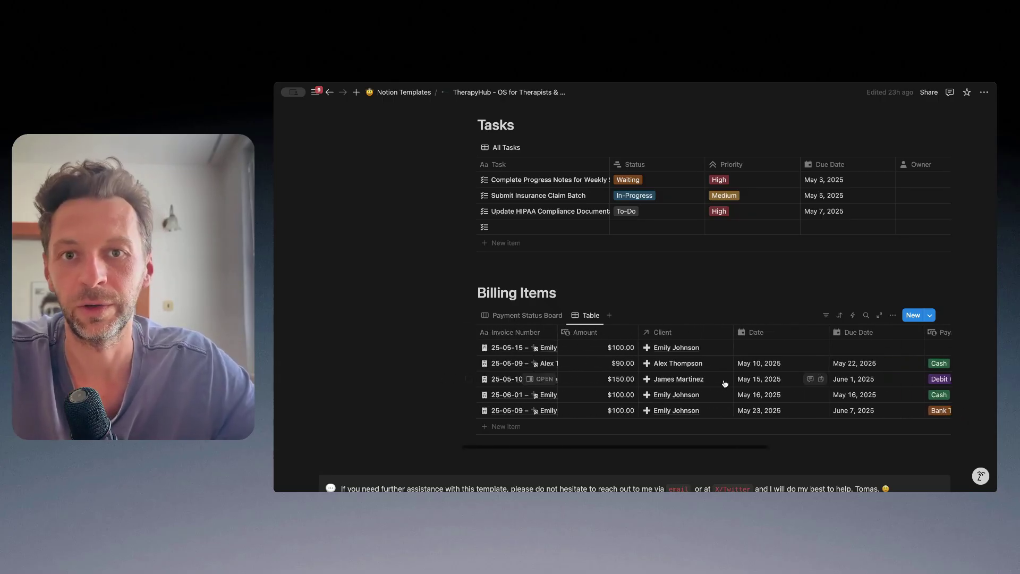
left_click(523, 314)
scroll(640, 368, "up", 12)
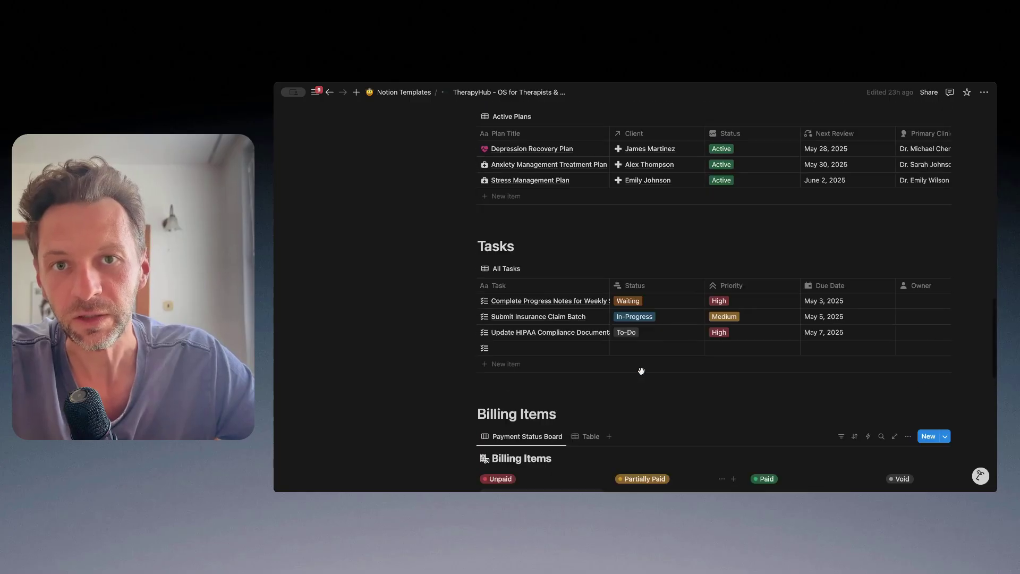
scroll(641, 375, "up", 5)
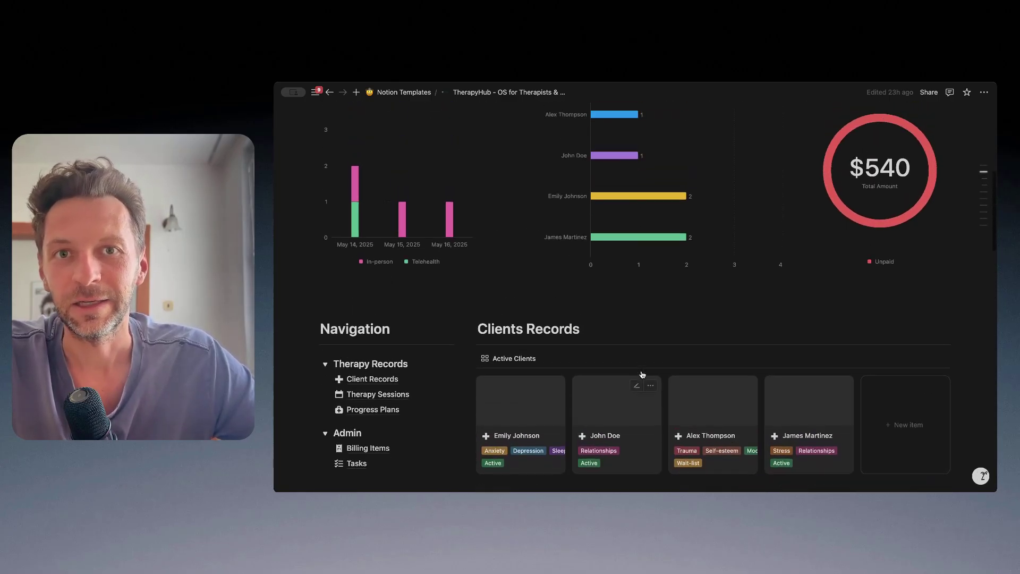
scroll(641, 370, "down", 1)
scroll(641, 370, "up", 1)
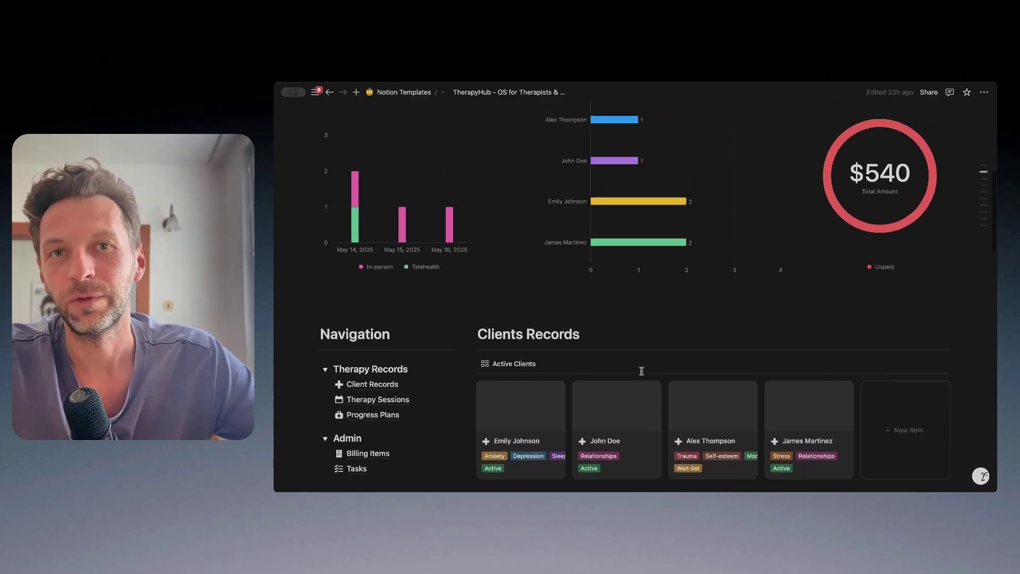
scroll(642, 371, "down", 1)
scroll(641, 371, "down", 1)
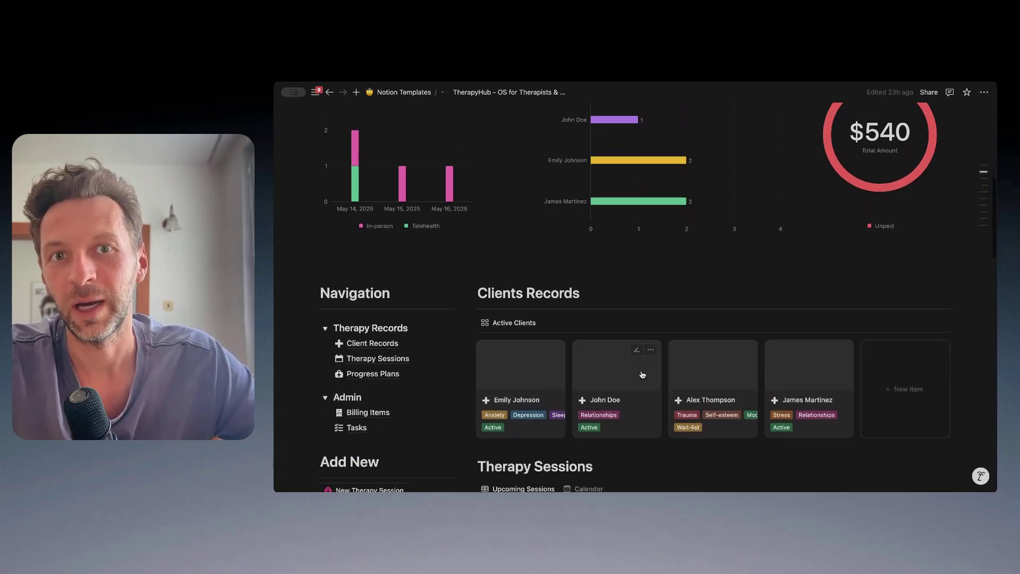
scroll(642, 372, "down", 2)
scroll(642, 375, "up", 8)
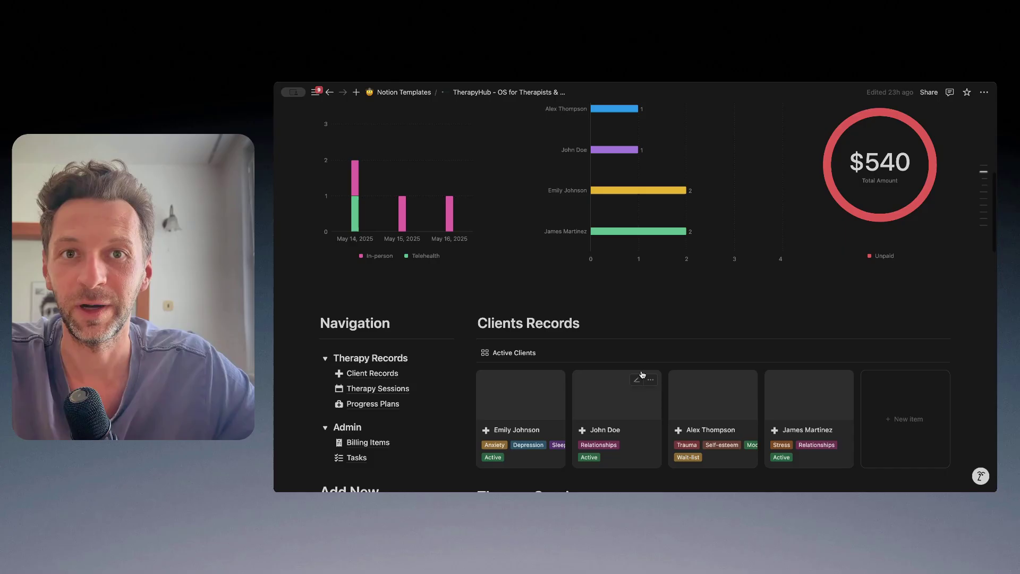
scroll(641, 375, "down", 10)
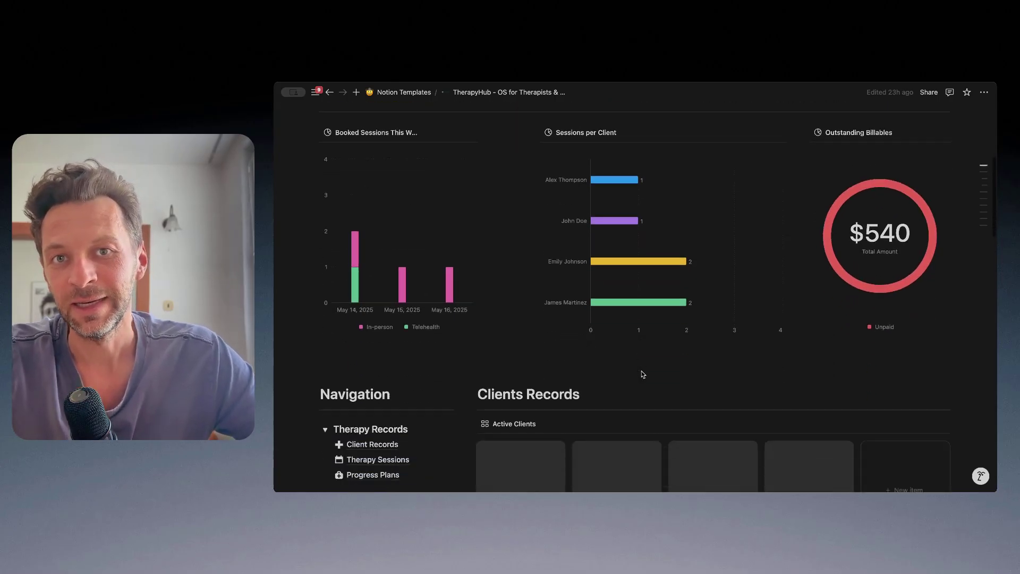
scroll(641, 372, "down", 1)
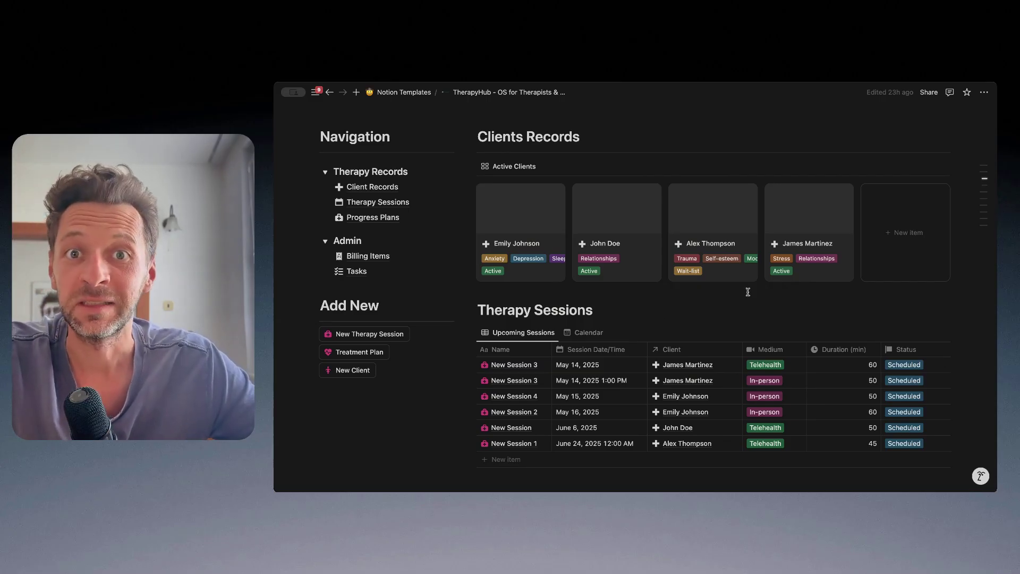
scroll(748, 295, "up", 2)
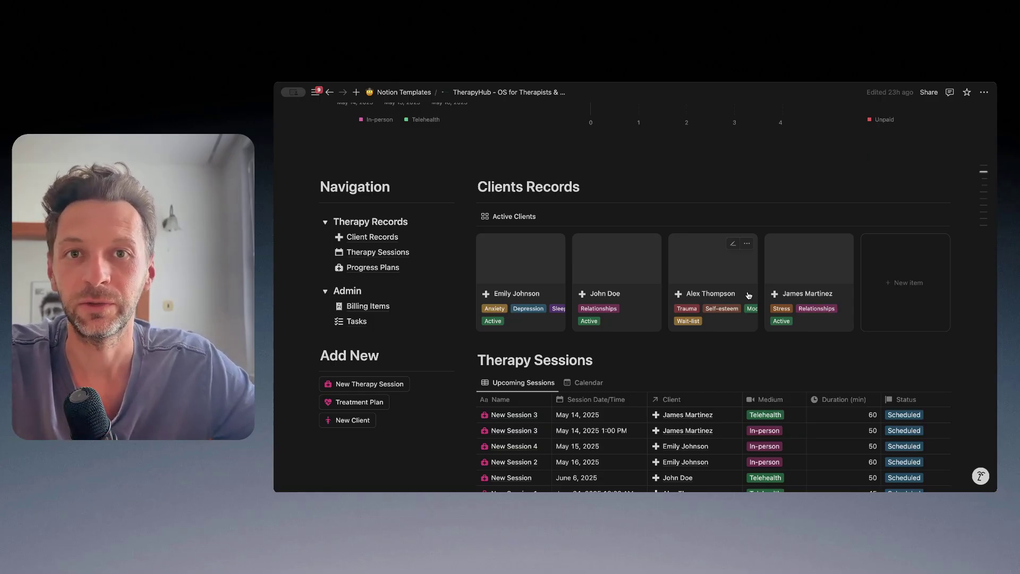
scroll(748, 295, "down", 8)
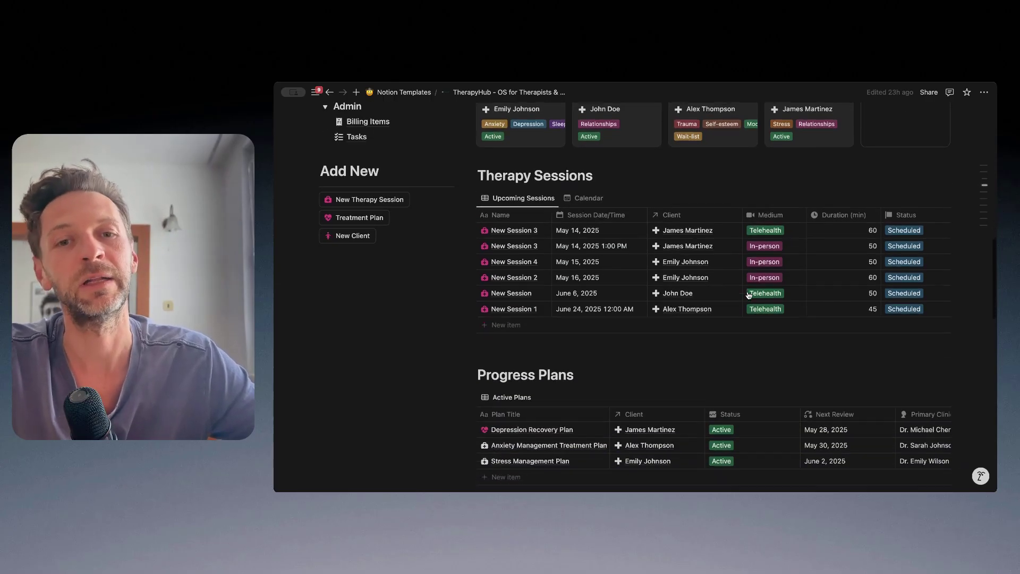
scroll(748, 296, "down", 6)
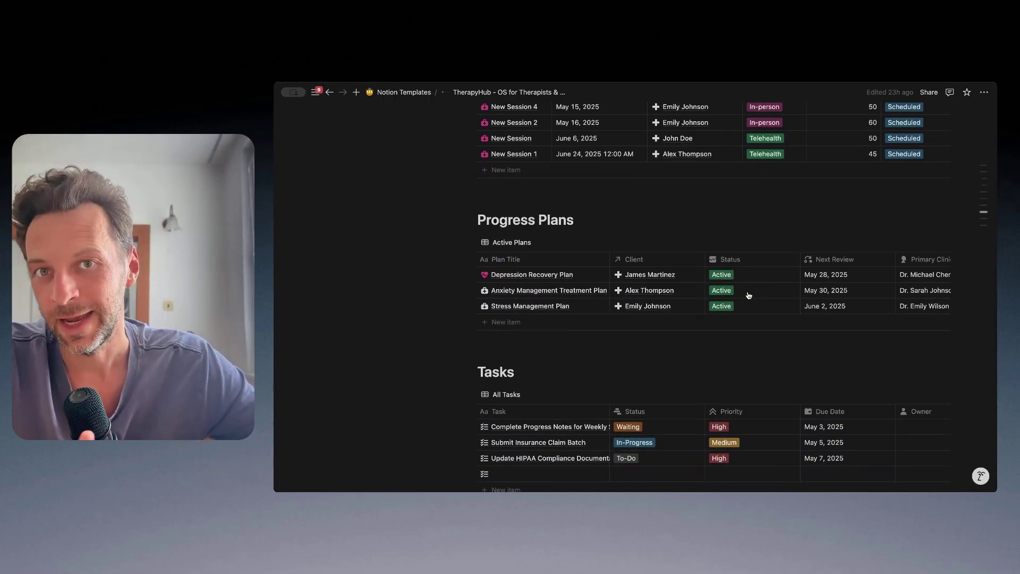
scroll(587, 319, "down", 1)
scroll(588, 319, "up", 12)
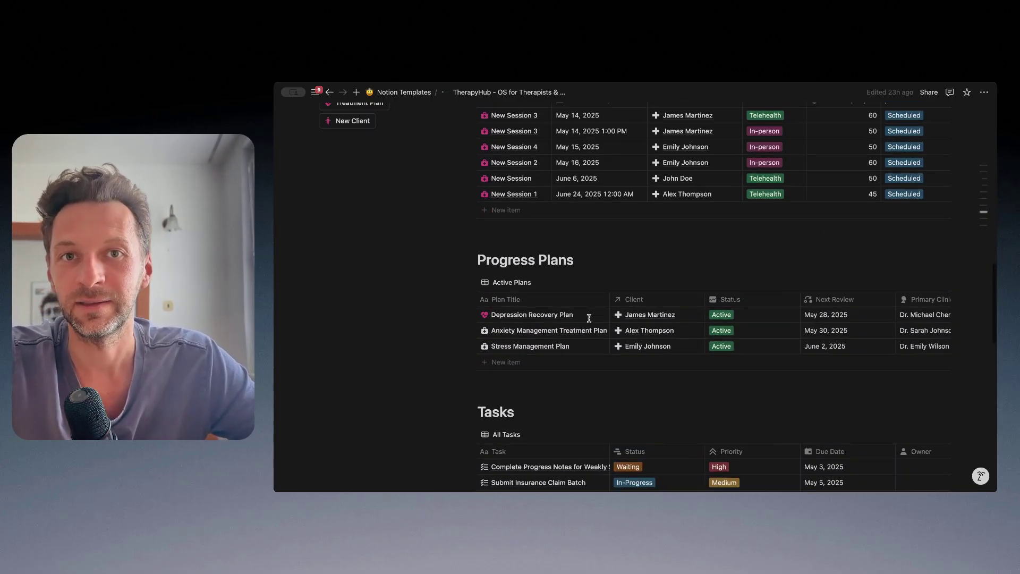
scroll(590, 321, "up", 4)
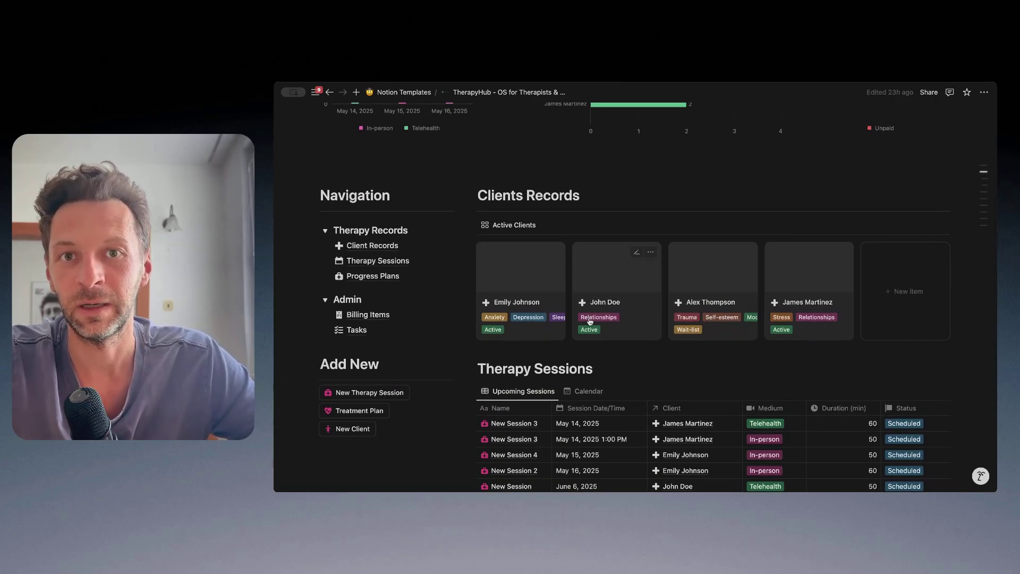
scroll(589, 322, "up", 10)
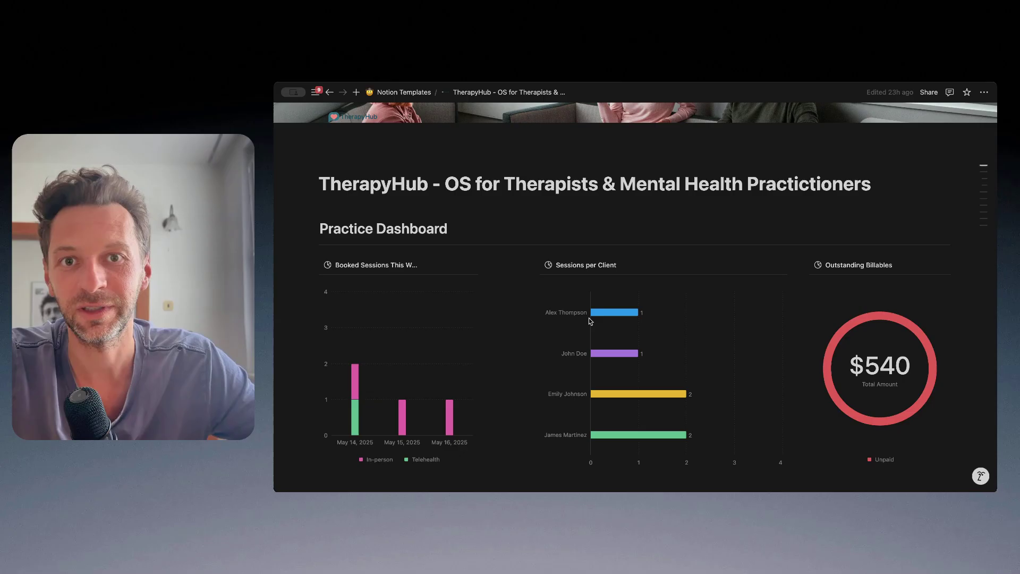
scroll(590, 321, "down", 5)
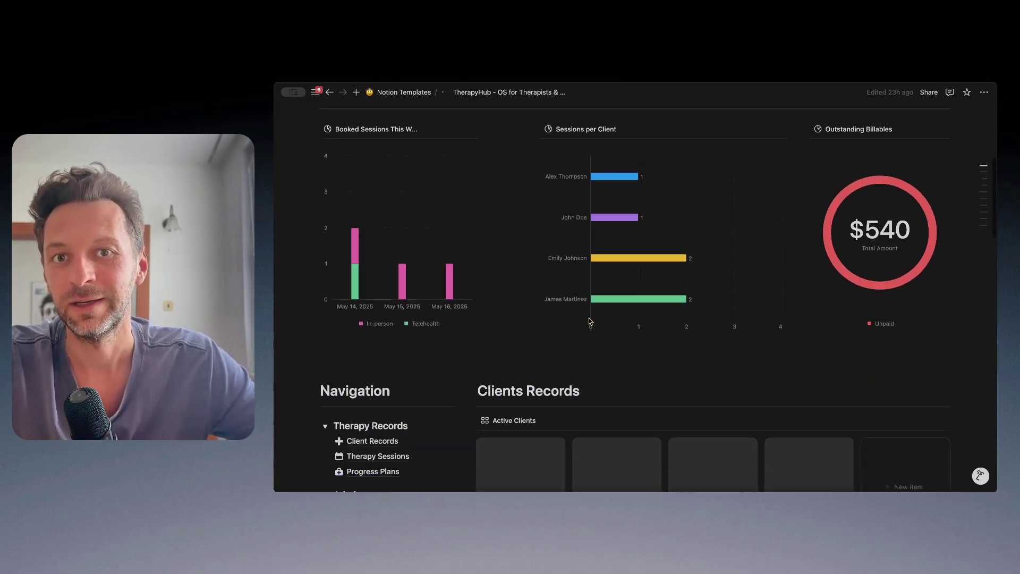
scroll(590, 320, "down", 2)
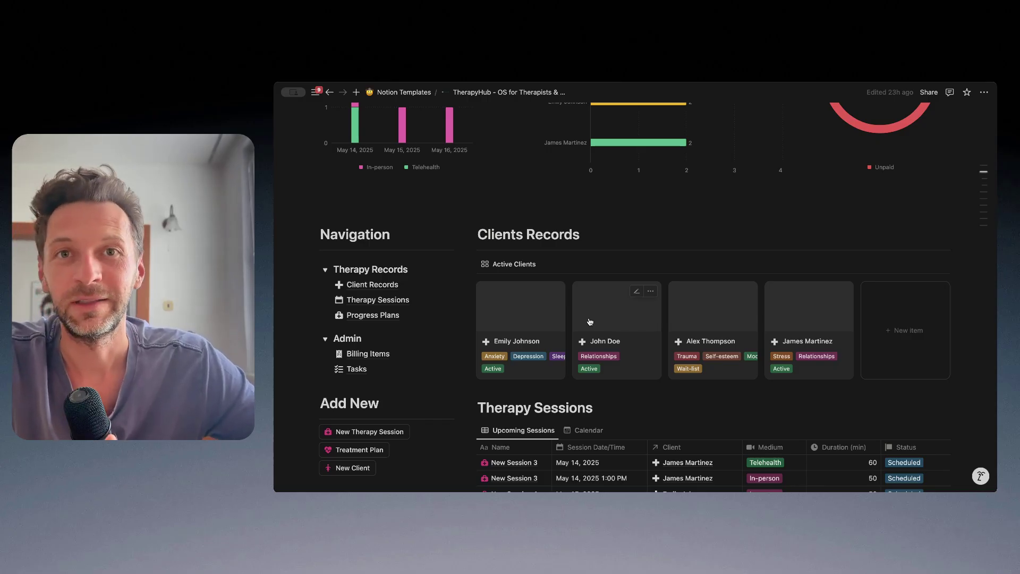
scroll(590, 321, "up", 1)
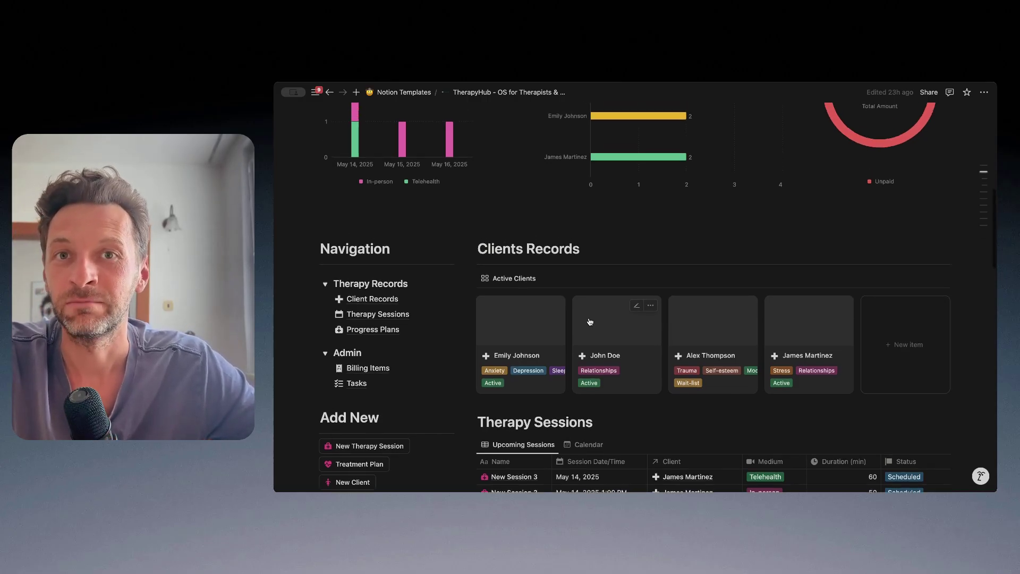